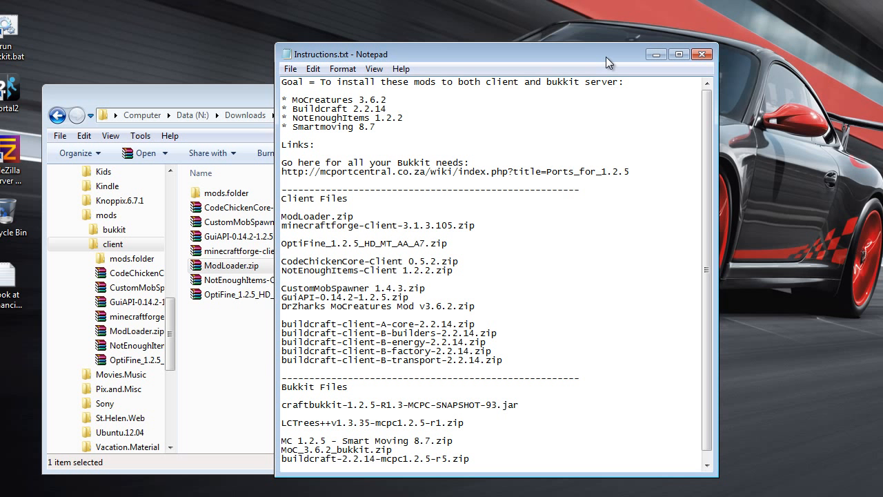
# - Review the goal mods, the Bukkit ports link, and the client and Bukkit file lists in Instructions.txt
pyautogui.moveTo(605, 56); pyautogui.dragTo(612, 38)
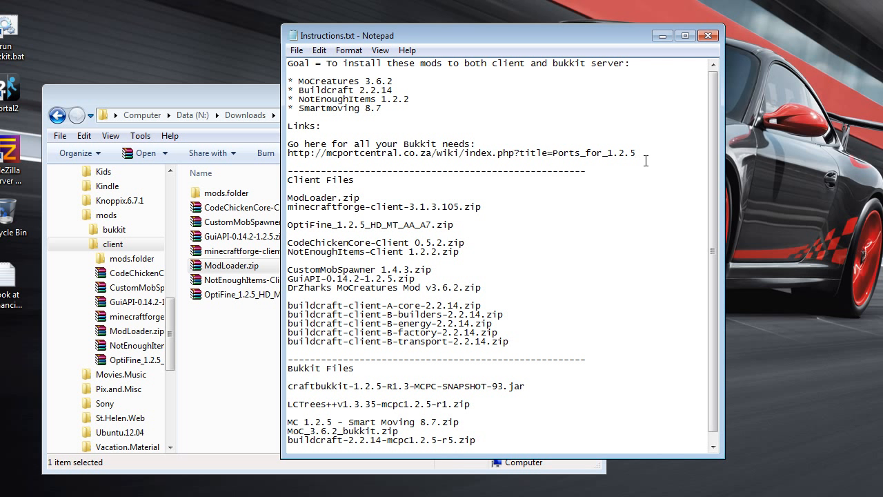
pyautogui.moveTo(638, 153); pyautogui.dragTo(610, 157)
pyautogui.click(651, 152)
pyautogui.moveTo(636, 153); pyautogui.dragTo(586, 154)
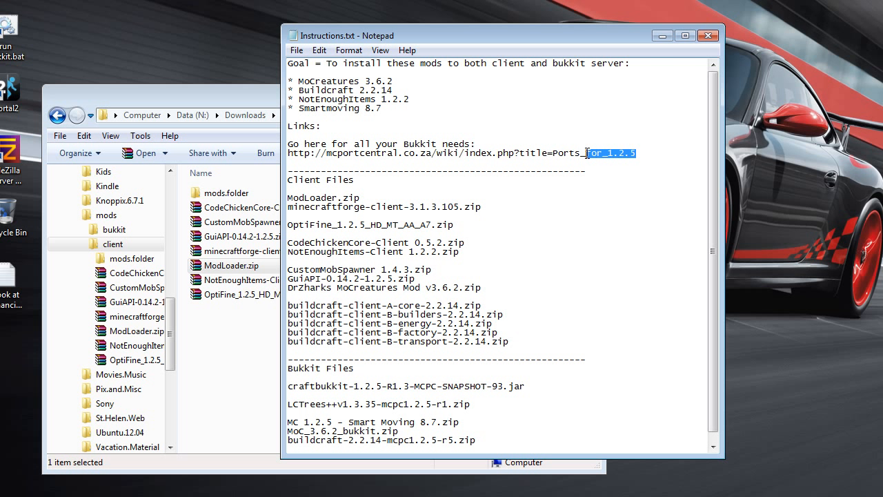
pyautogui.doubleClick(371, 153)
pyautogui.click(371, 153)
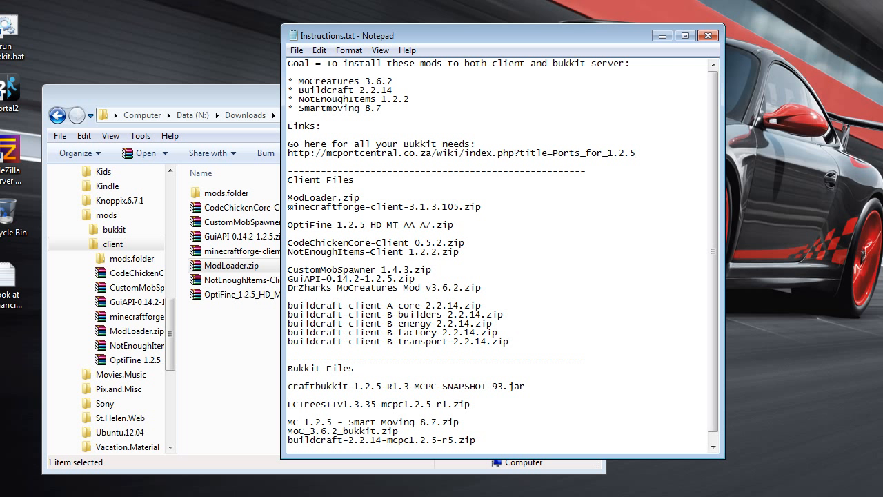
pyautogui.moveTo(288, 200); pyautogui.dragTo(533, 353)
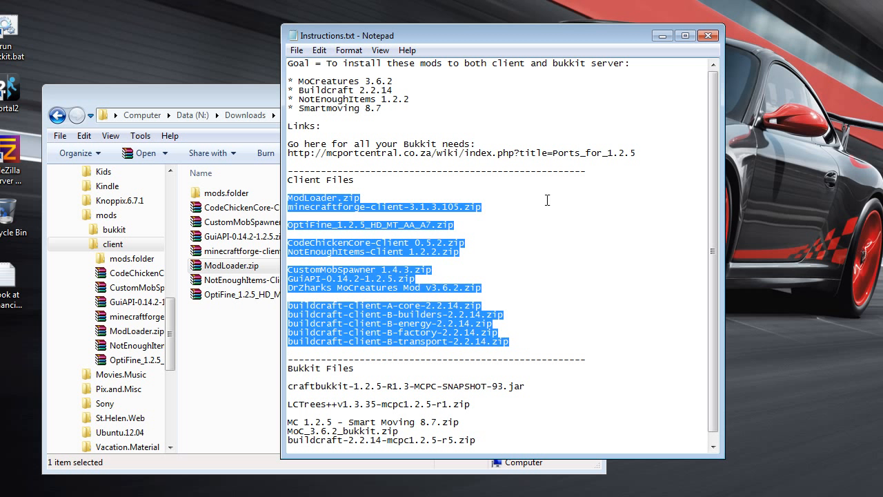
pyautogui.moveTo(644, 153); pyautogui.dragTo(292, 158)
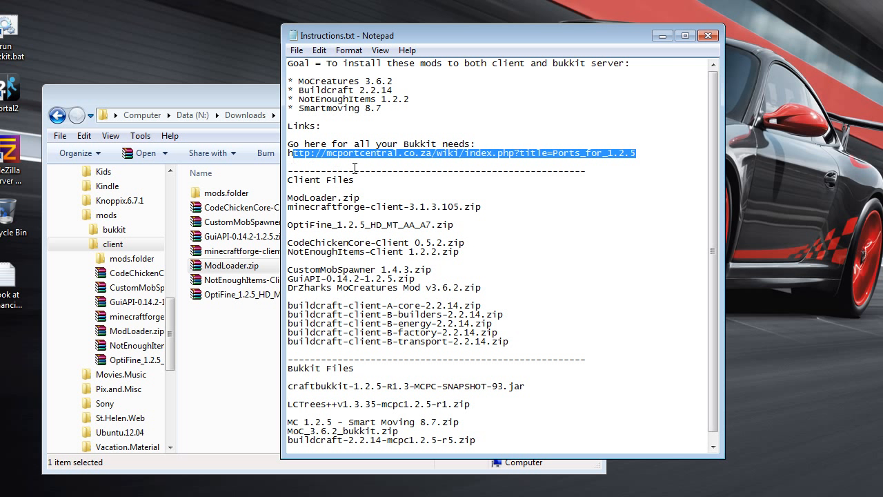
pyautogui.click(644, 219)
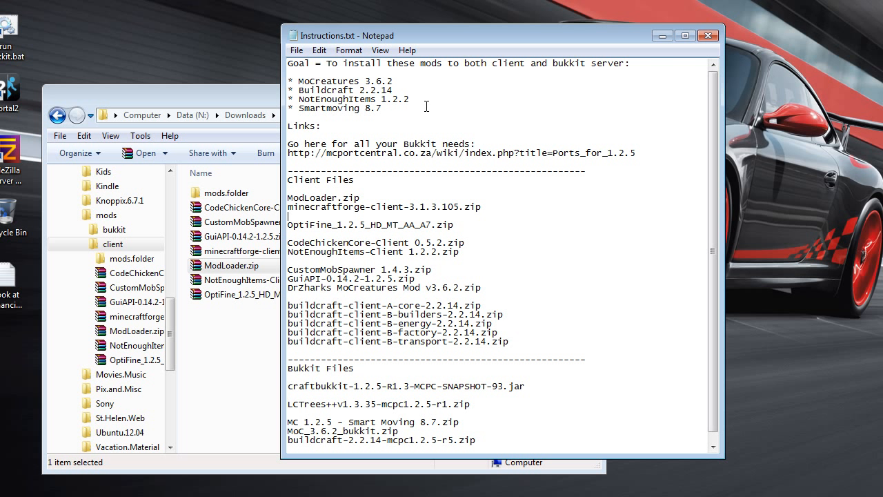
pyautogui.moveTo(389, 109); pyautogui.dragTo(299, 91)
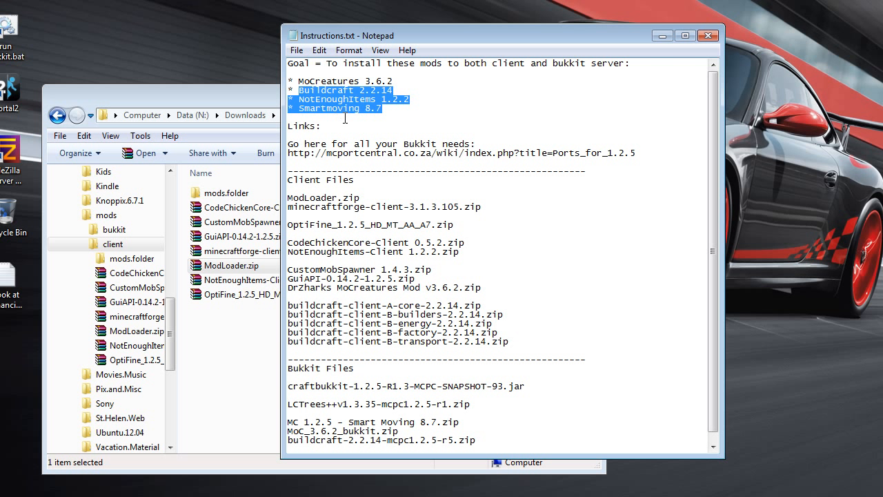
pyautogui.click(344, 118)
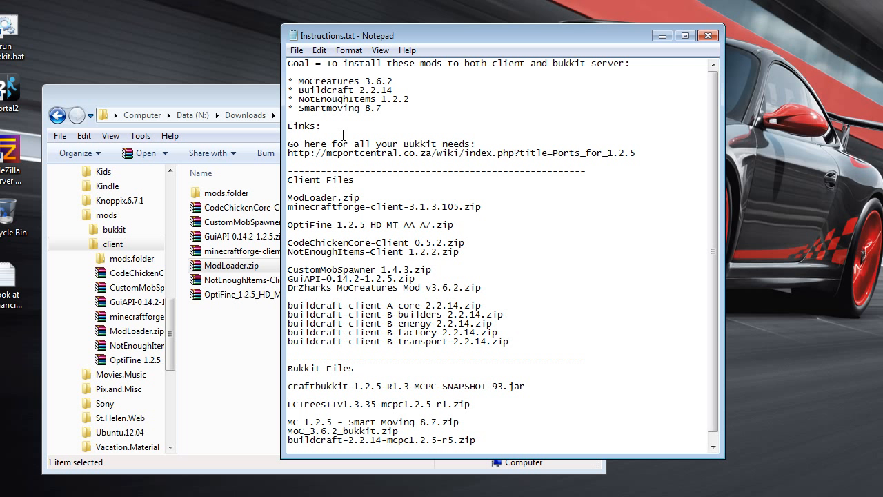
pyautogui.moveTo(656, 155); pyautogui.dragTo(284, 153)
pyautogui.moveTo(289, 198); pyautogui.dragTo(470, 444)
pyautogui.click(499, 387)
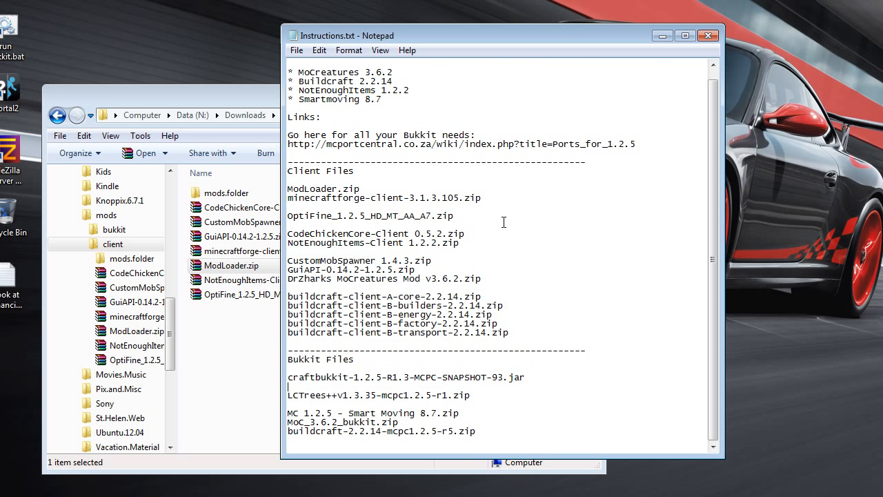
pyautogui.click(376, 179)
pyautogui.click(882, 43)
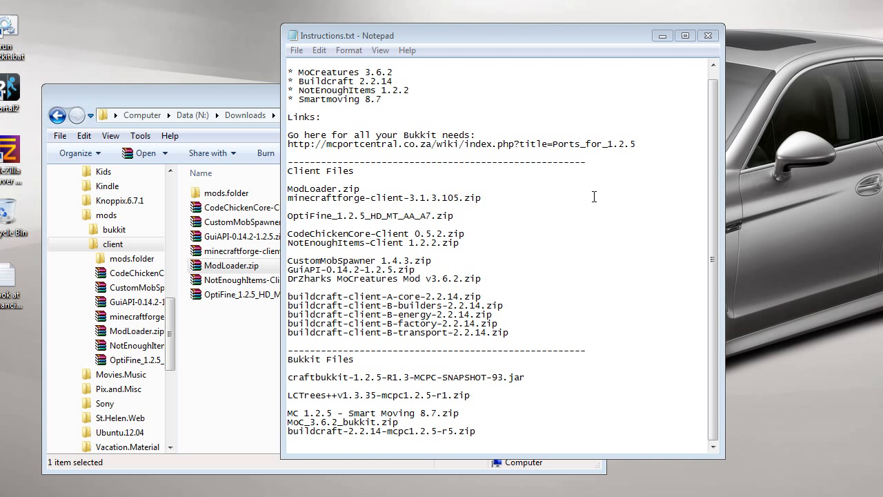
# - Minimize the open windows and open the .minecraft folder inside the %appdata% location
pyautogui.click(660, 34)
pyautogui.click(551, 101)
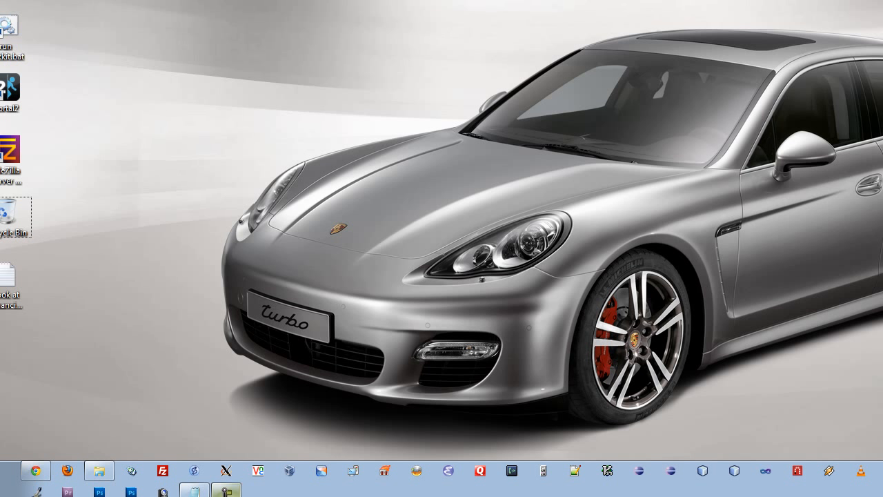
pyautogui.press('super+r')
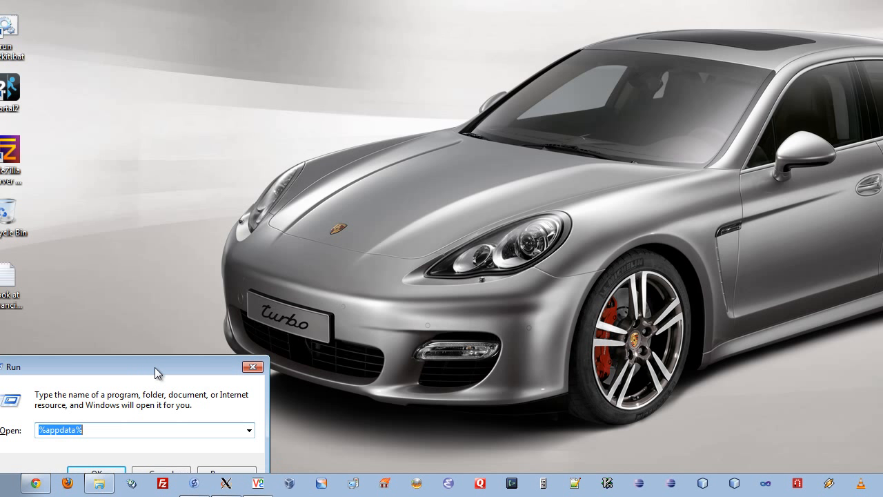
pyautogui.click(160, 422)
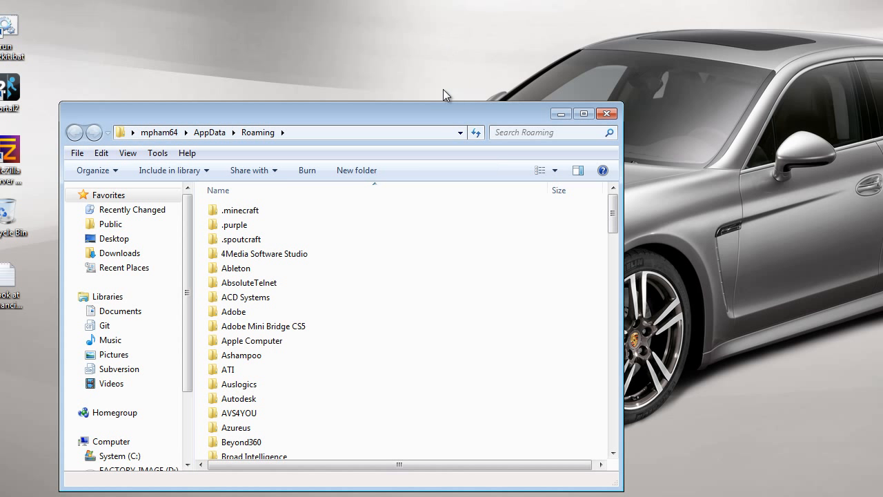
pyautogui.moveTo(432, 114); pyautogui.dragTo(446, 81)
pyautogui.doubleClick(255, 177)
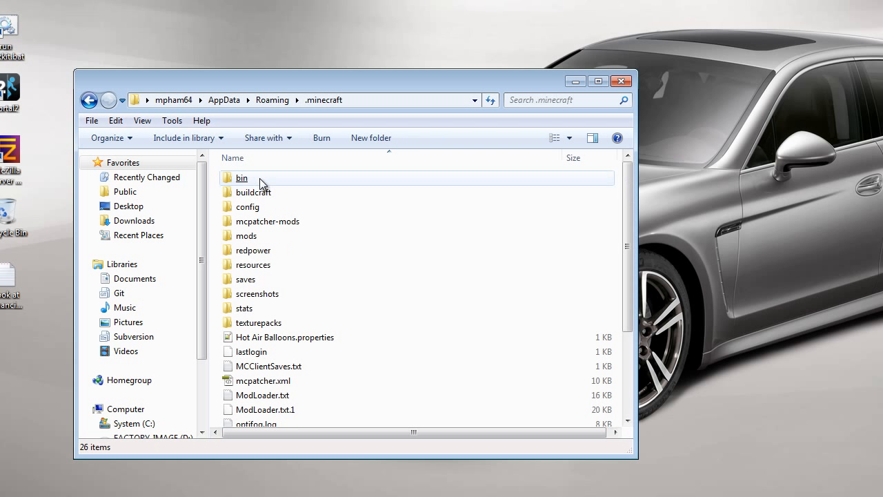
# - Delete everything inside the .minecraft folder, moving all items to the Recycle Bin
pyautogui.click(247, 238)
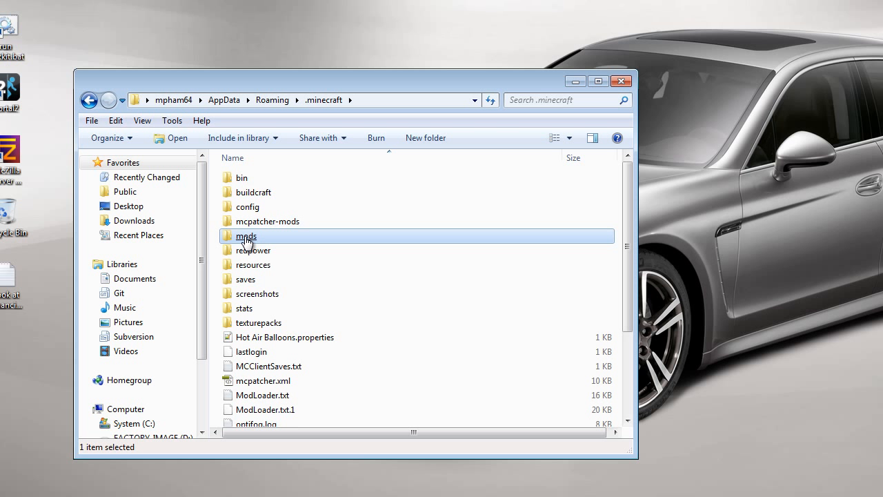
pyautogui.hotkey('ctrl', 'a')
pyautogui.rightClick(246, 238)
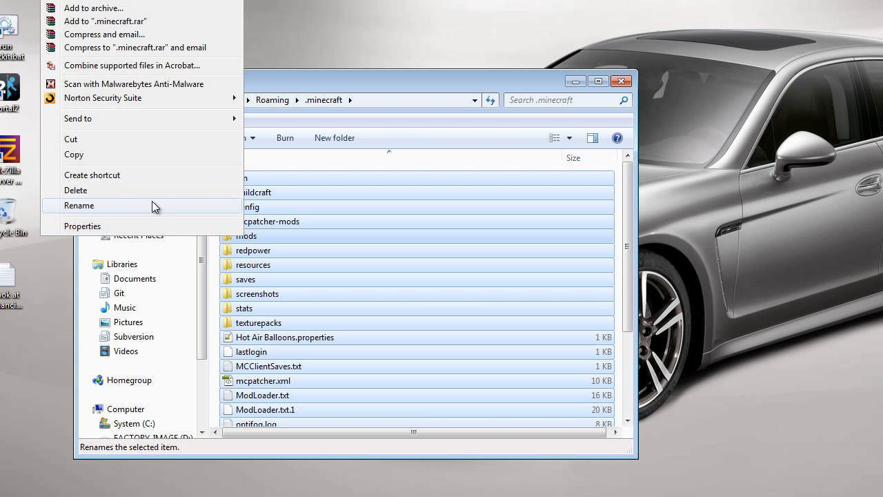
pyautogui.click(96, 190)
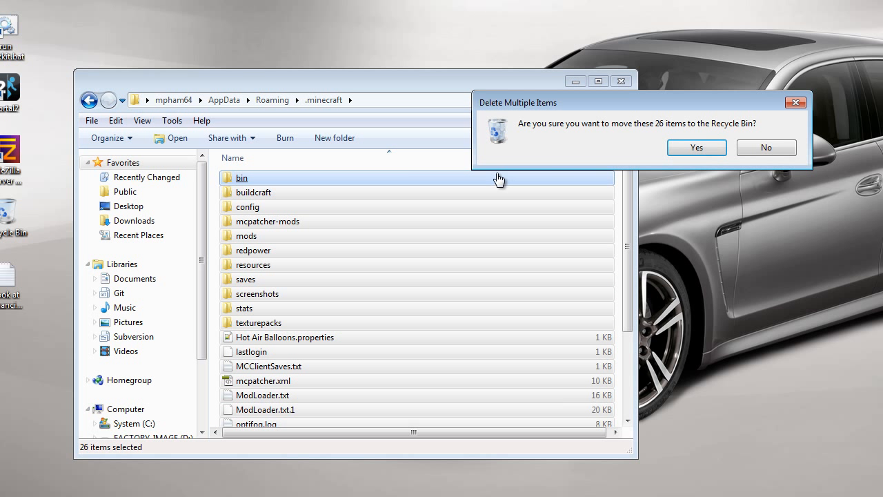
pyautogui.click(696, 147)
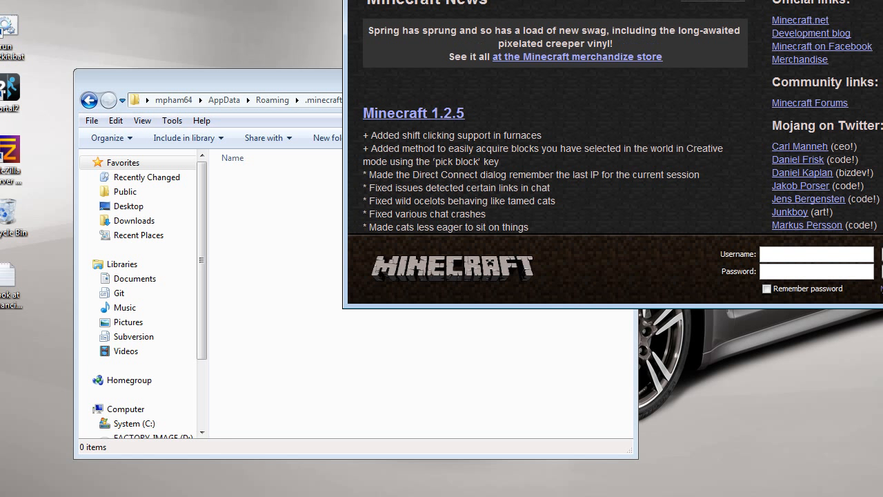
# - Try to log in to the Minecraft Launcher with the account username and password, with Remember password enabled
pyautogui.moveTo(497, 0); pyautogui.dragTo(276, 48)
pyautogui.click(564, 336)
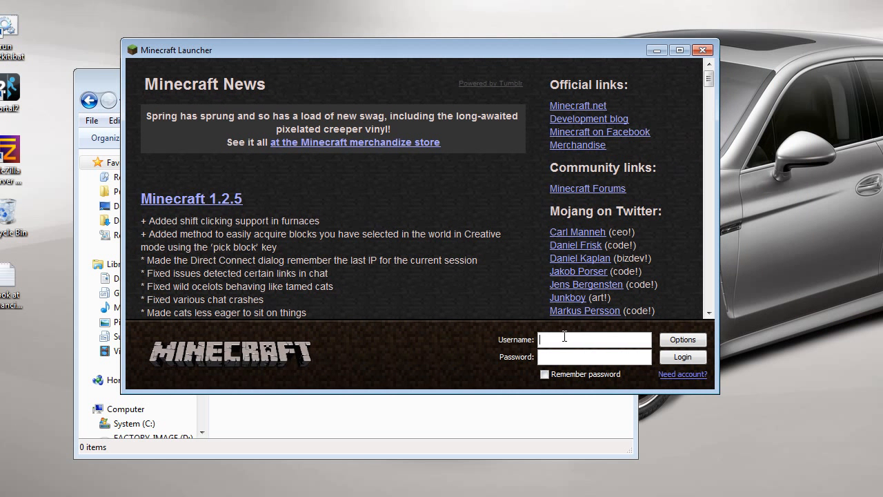
pyautogui.write('wiiNinjaOn')
pyautogui.write('•••••••••••••')
pyautogui.click(544, 374)
pyautogui.click(682, 356)
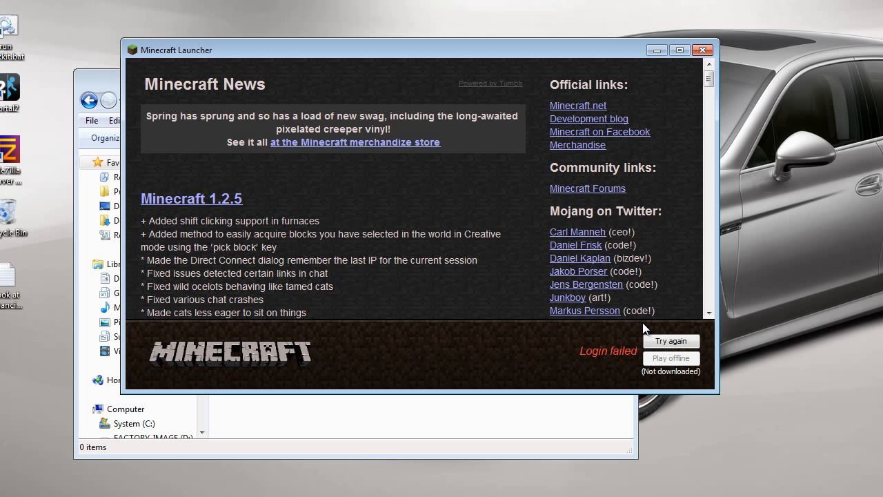
# - Retry the Minecraft login after re-entering the account password
pyautogui.click(666, 340)
pyautogui.moveTo(616, 357); pyautogui.dragTo(489, 340)
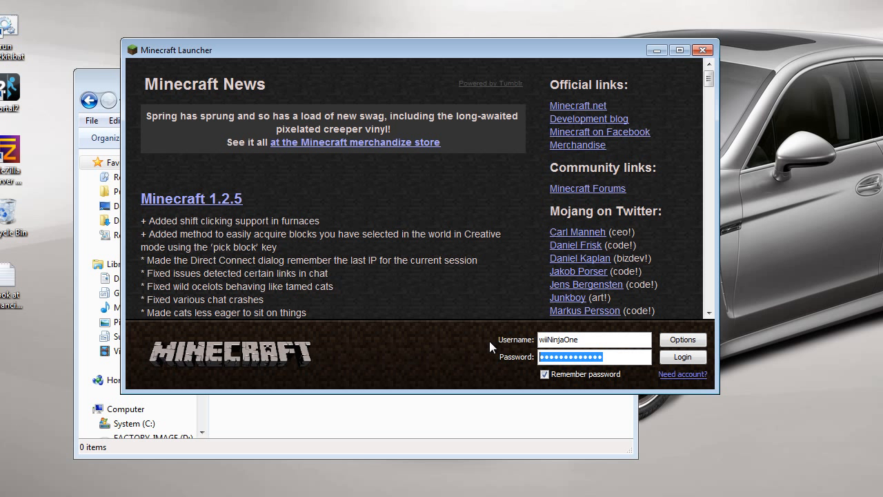
pyautogui.write('•••••••')
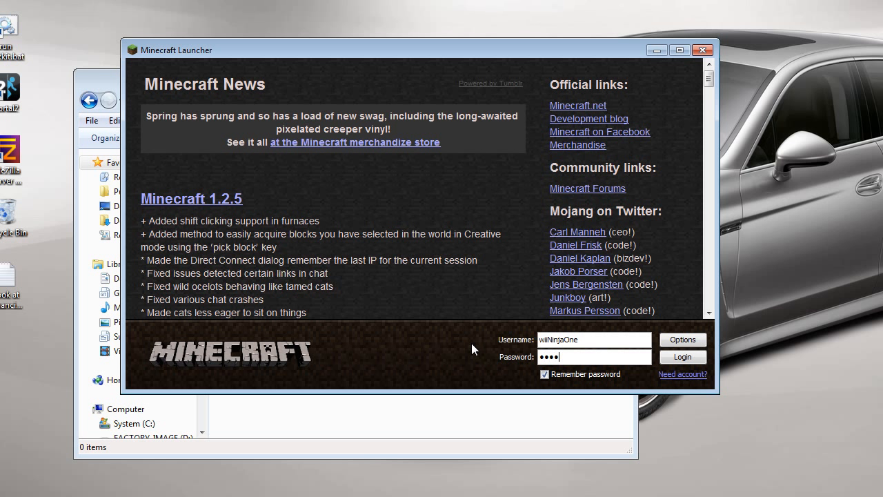
pyautogui.write('•••••')
pyautogui.click(682, 353)
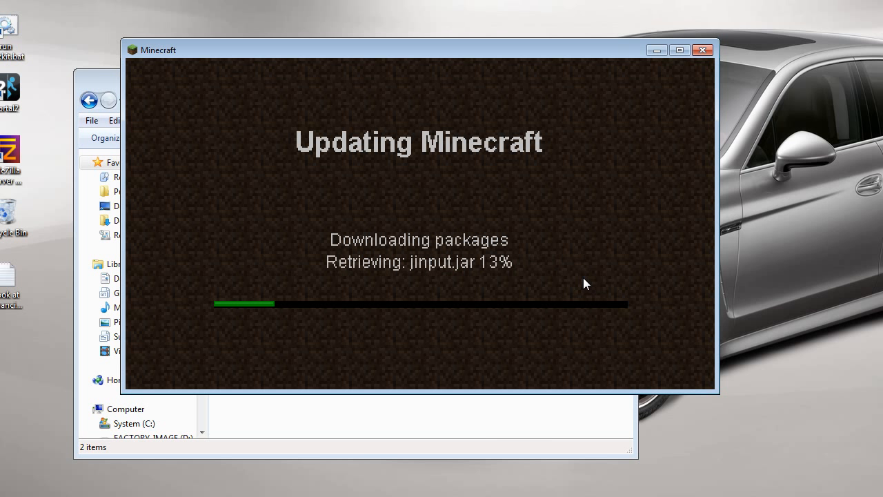
# - Let Minecraft download its fresh files and load to the main menu, and close the game
pyautogui.moveTo(361, 55); pyautogui.dragTo(285, 34)
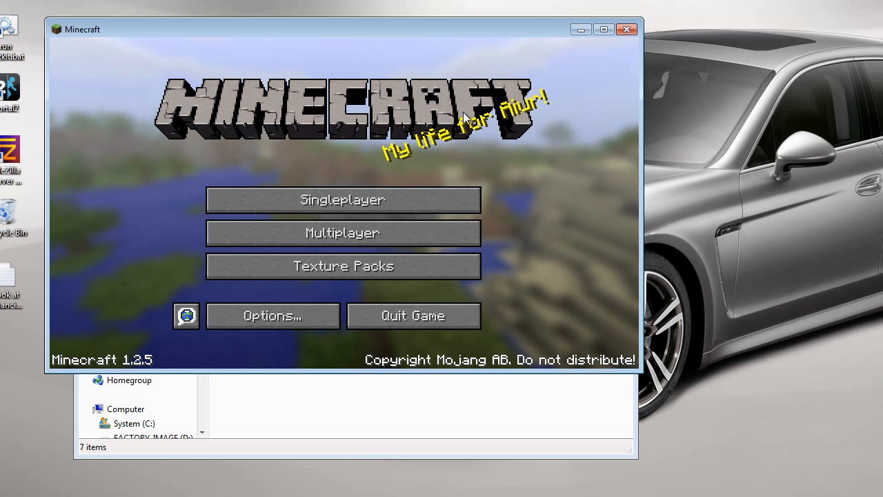
pyautogui.moveTo(499, 34); pyautogui.dragTo(492, 27)
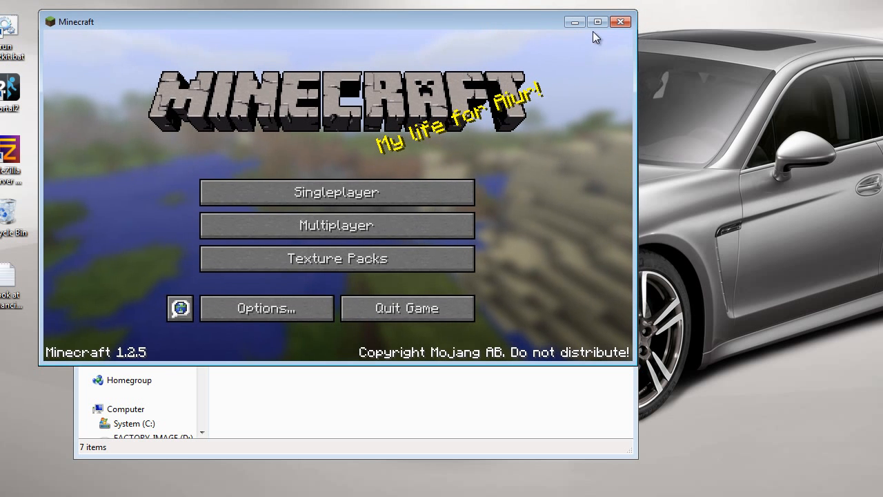
pyautogui.click(619, 26)
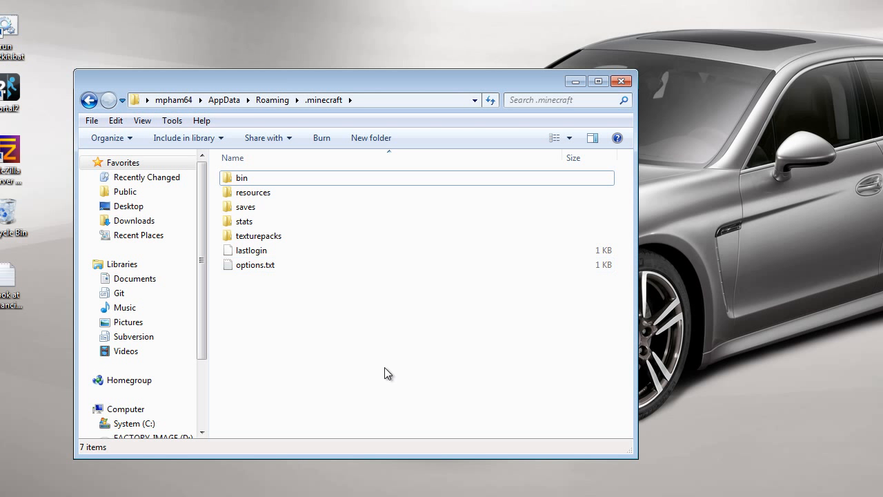
# - Narrow the Name column of the .minecraft folder listing, and shrink and reposition its window
pyautogui.moveTo(285, 300); pyautogui.dragTo(321, 369)
pyautogui.hotkey('ctrl', 'a')
pyautogui.click(322, 369)
pyautogui.moveTo(562, 158); pyautogui.dragTo(418, 162)
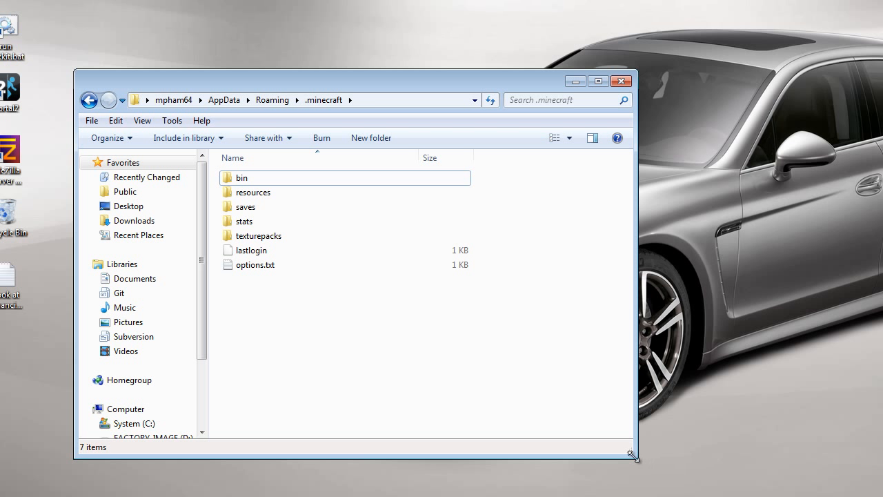
pyautogui.moveTo(632, 454); pyautogui.dragTo(570, 406)
pyautogui.moveTo(444, 79); pyautogui.dragTo(670, 84)
# - Make a backup copy of minecraft.jar within the .minecraft bin folder
pyautogui.doubleClick(466, 184)
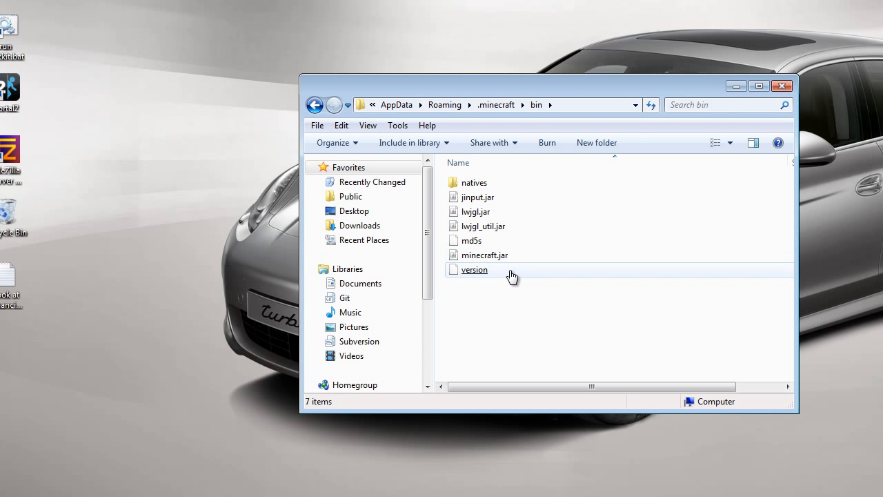
pyautogui.click(498, 265)
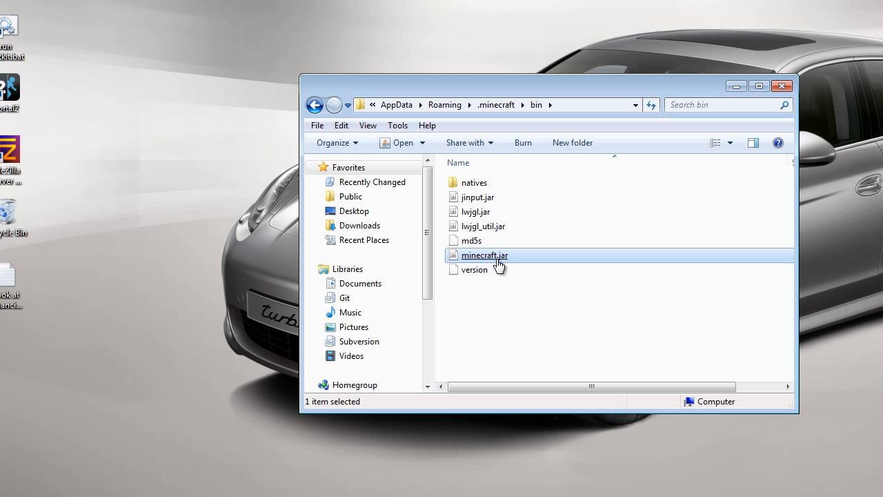
pyautogui.moveTo(498, 265); pyautogui.dragTo(522, 315)
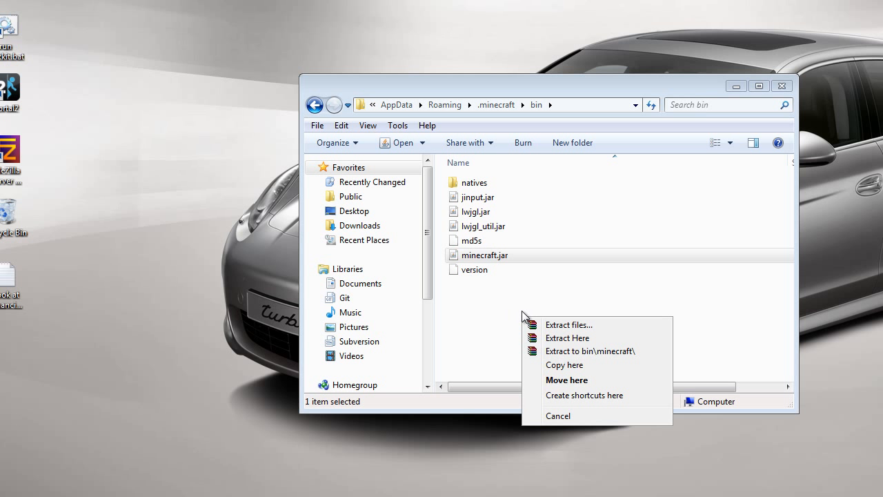
pyautogui.click(560, 364)
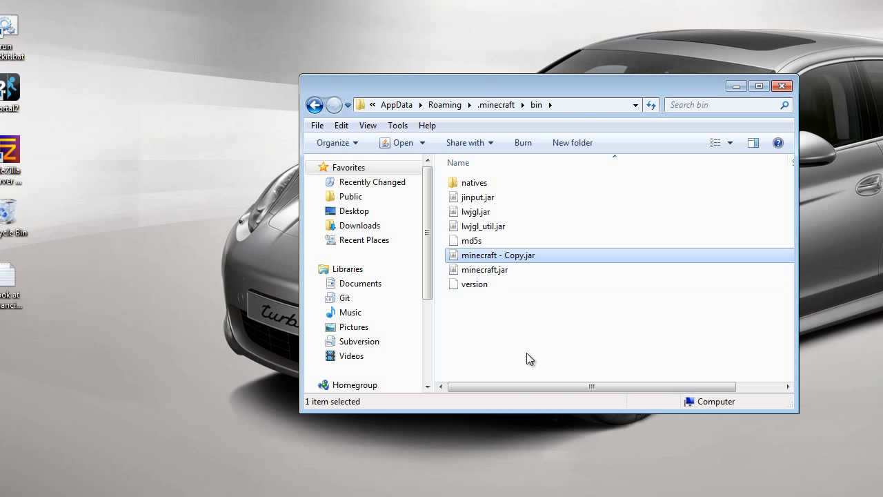
pyautogui.click(526, 358)
# - Open the original minecraft.jar as an archive in WinRAR and move its window beside the bin folder window
pyautogui.click(491, 272)
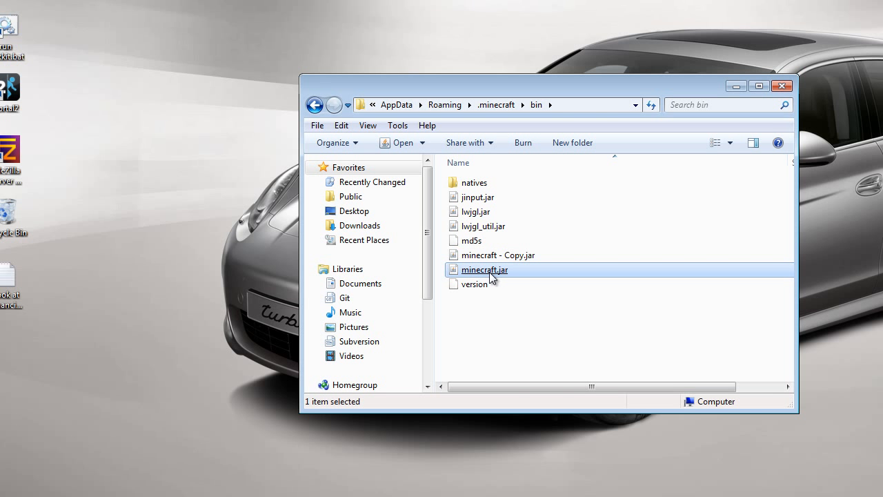
pyautogui.rightClick(491, 273)
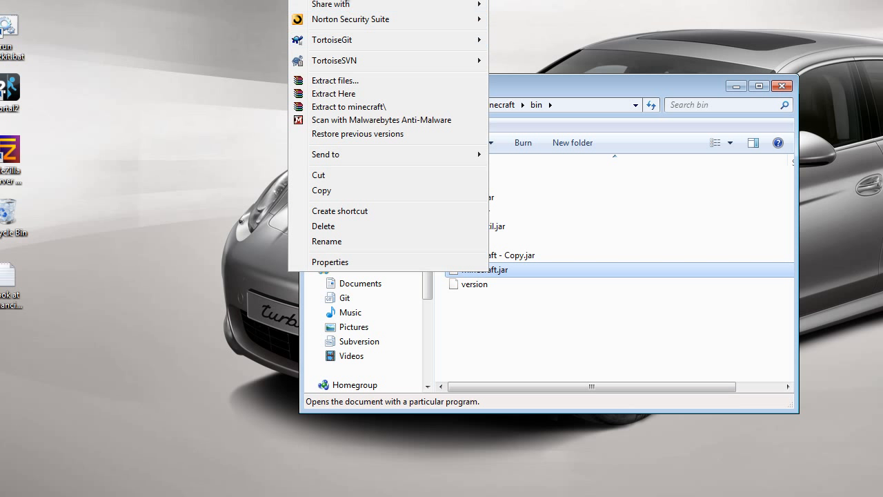
pyautogui.click(169, 15)
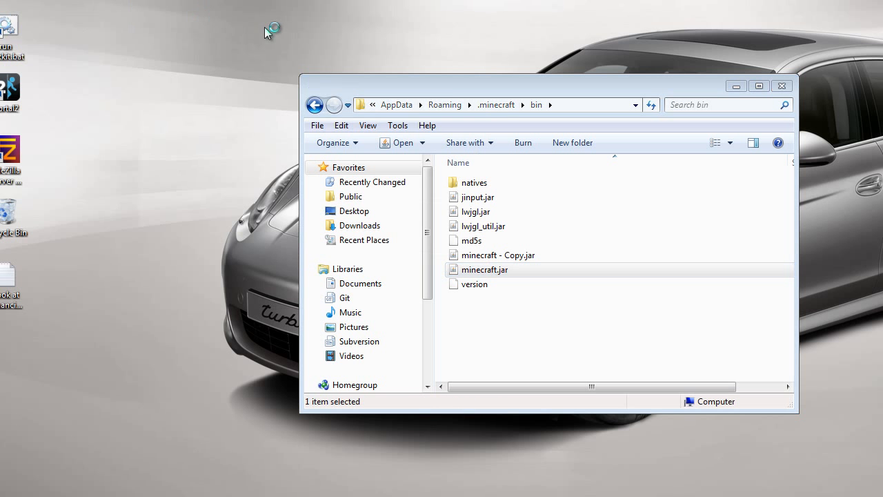
pyautogui.moveTo(383, 41); pyautogui.dragTo(722, 52)
pyautogui.moveTo(103, 491)
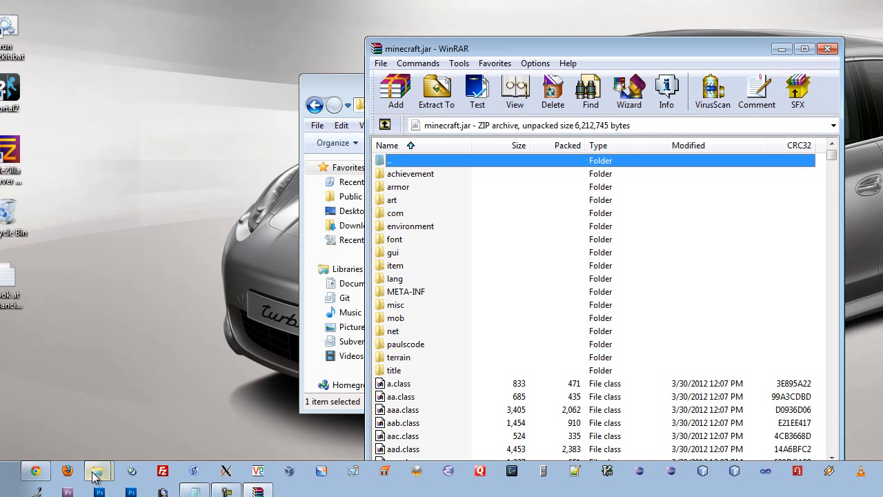
# - Bring up the client mods folder, place it beside the minecraft.jar archive, and return to the archive window
pyautogui.click(34, 423)
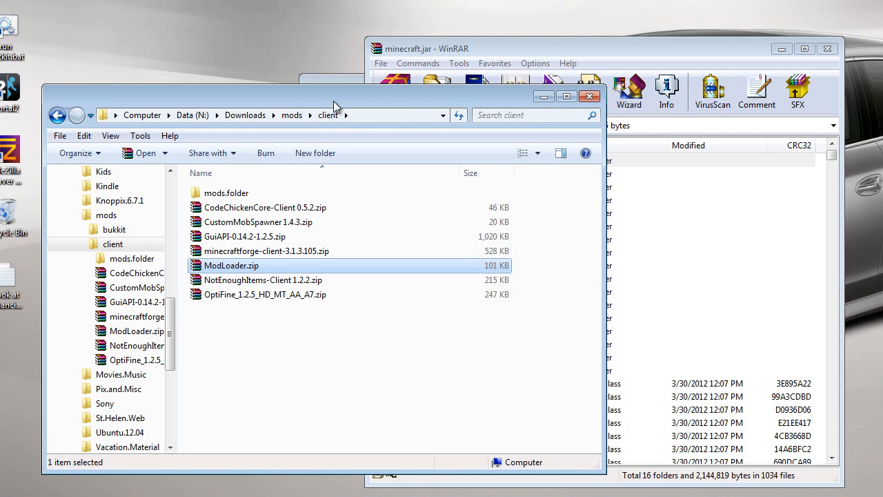
pyautogui.moveTo(333, 107); pyautogui.dragTo(309, 107)
pyautogui.click(631, 55)
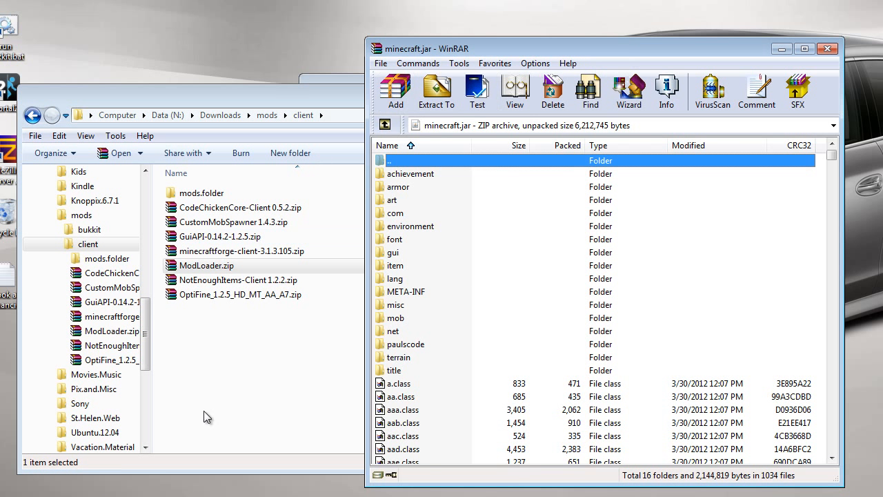
# - Add all class files from ModLoader.zip to minecraft.jar with the default archive settings, and close ModLoader.zip
pyautogui.doubleClick(206, 265)
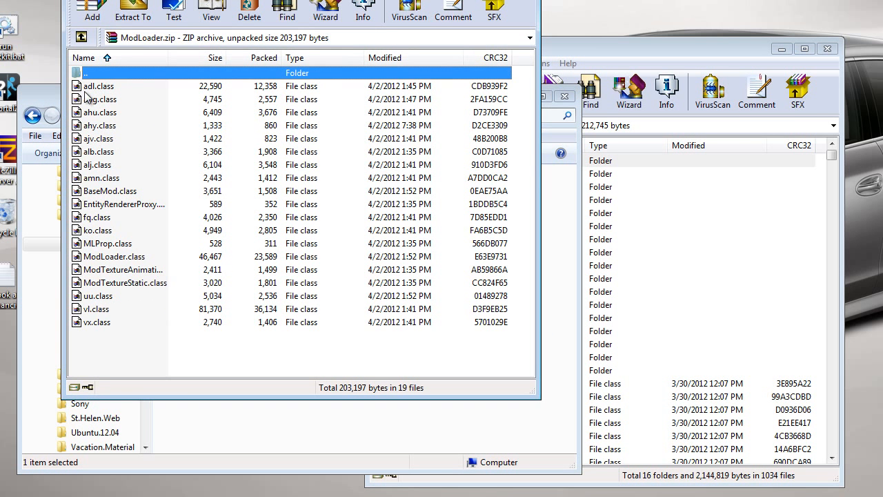
pyautogui.click(87, 87)
pyautogui.keyDown('shift'); pyautogui.click(87, 323); pyautogui.keyUp('shift')
pyautogui.moveTo(87, 322); pyautogui.dragTo(754, 439)
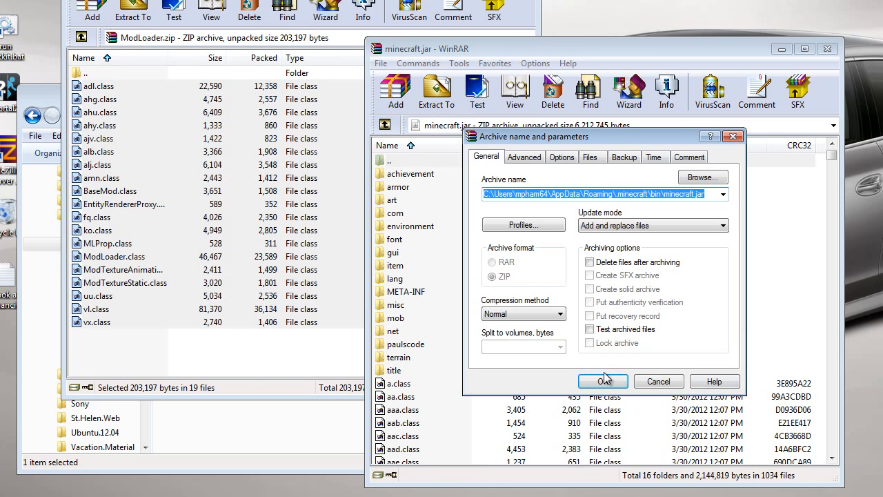
pyautogui.click(606, 380)
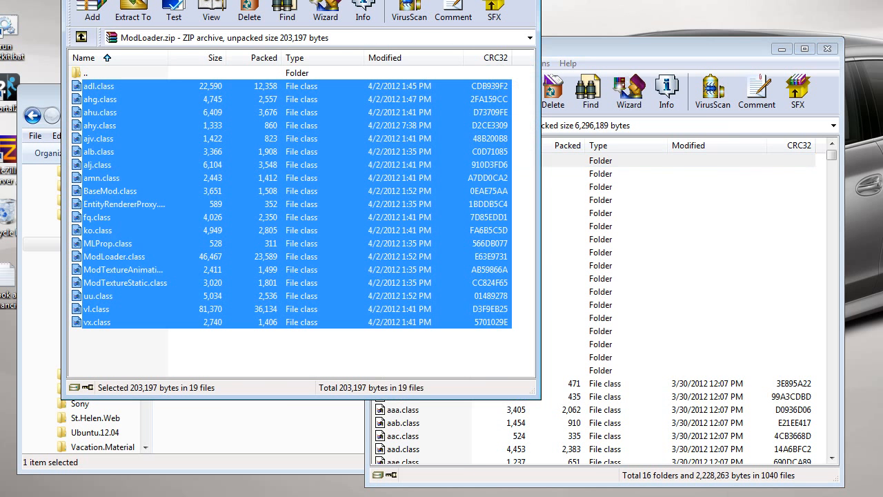
pyautogui.click(524, 0)
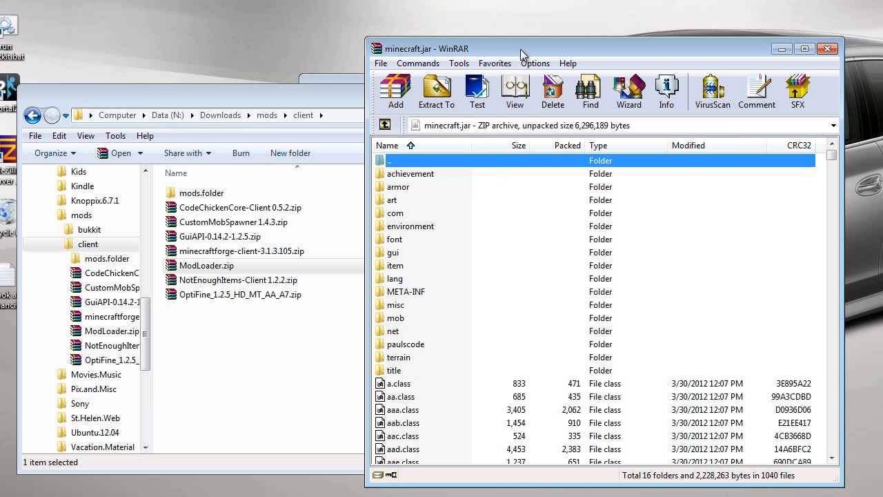
# - Delete the META-INF folder from the minecraft.jar archive and confirm the deletion
pyautogui.click(414, 292)
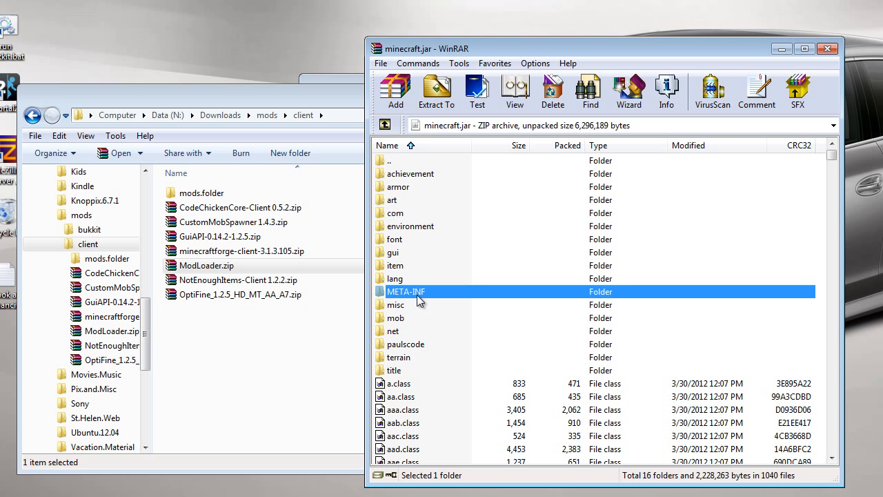
pyautogui.rightClick(416, 294)
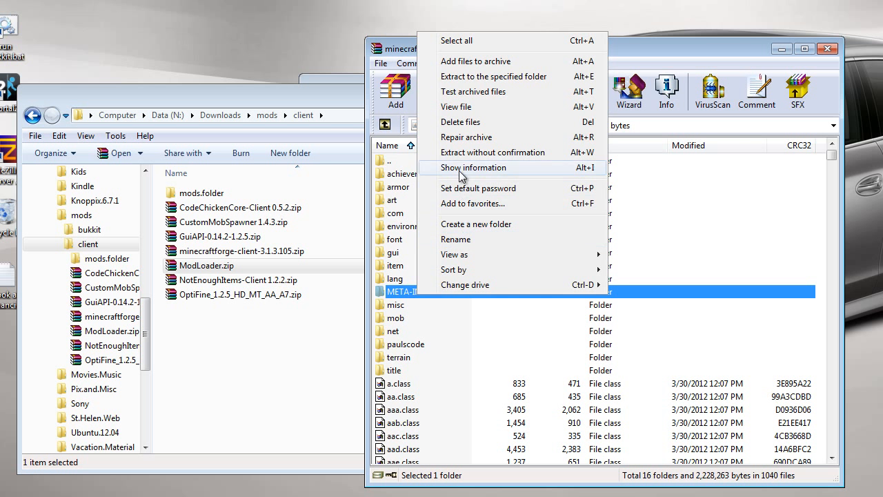
pyautogui.click(469, 122)
pyautogui.click(640, 188)
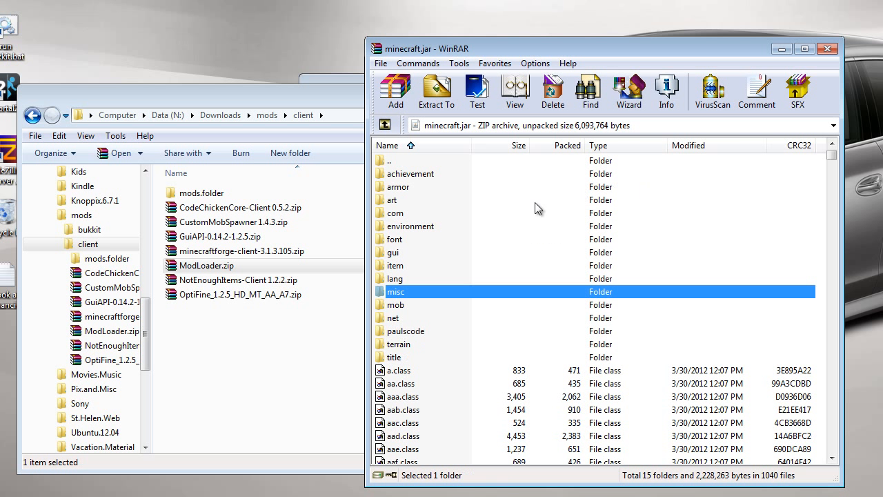
# - Add all folders and files from minecraftforge-client-3.1.3.105.zip to minecraft.jar, and close the Forge archive
pyautogui.click(284, 398)
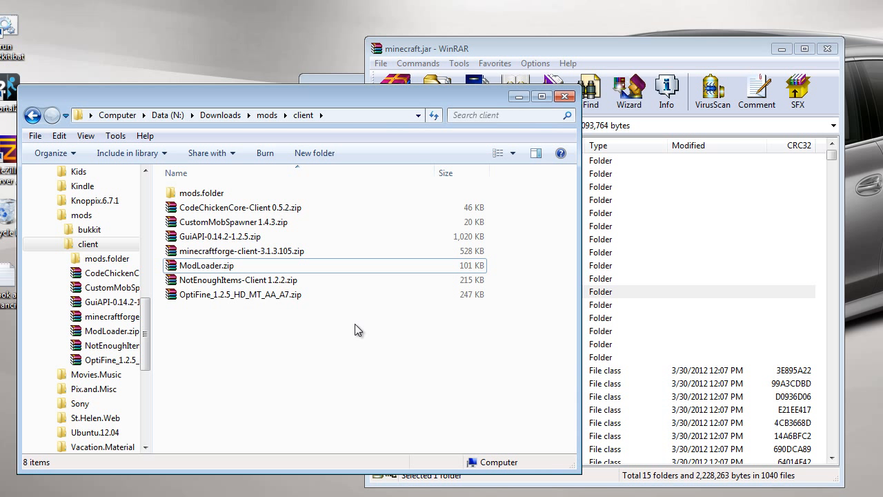
pyautogui.click(228, 254)
pyautogui.doubleClick(229, 252)
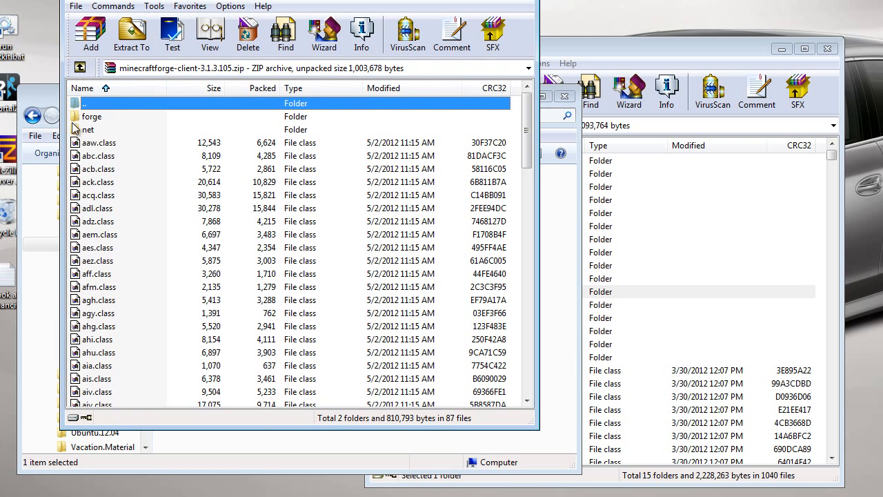
pyautogui.click(112, 118)
pyautogui.moveTo(522, 160); pyautogui.dragTo(527, 389)
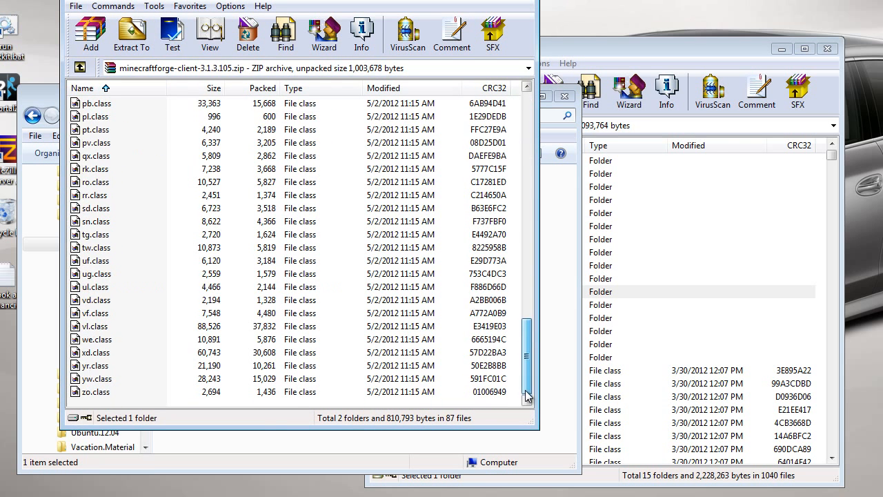
pyautogui.keyDown('shift'); pyautogui.click(92, 393); pyautogui.keyUp('shift')
pyautogui.moveTo(91, 393); pyautogui.dragTo(752, 431)
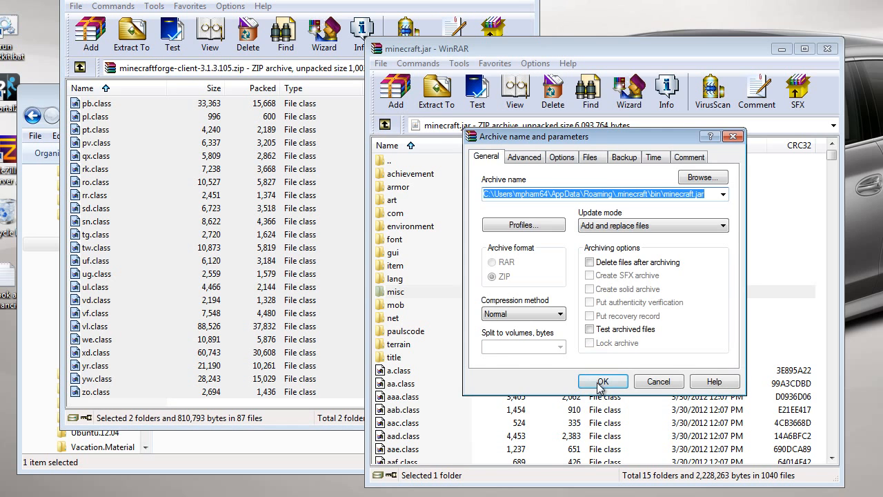
pyautogui.click(597, 381)
pyautogui.click(522, 1)
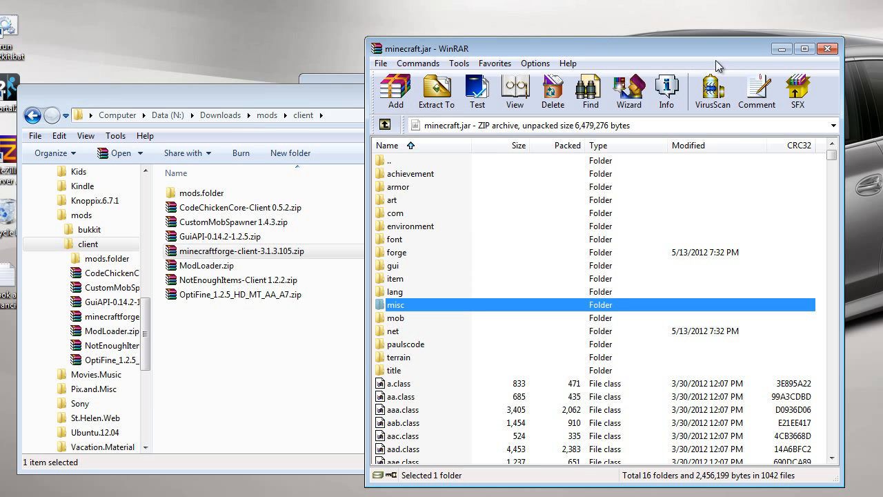
# - Add all files from OptiFine_1.2.5_HD_MT_AA_A7.zip to minecraft.jar, and close the OptiFine archive
pyautogui.click(238, 391)
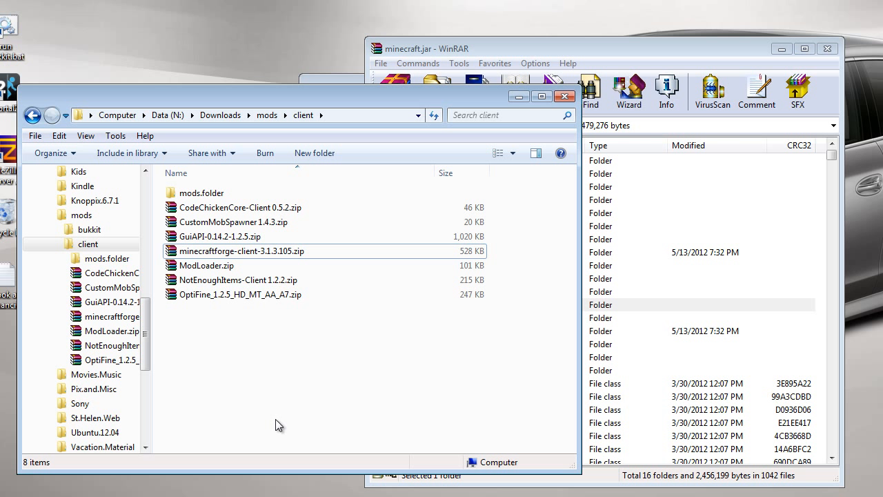
pyautogui.moveTo(238, 302)
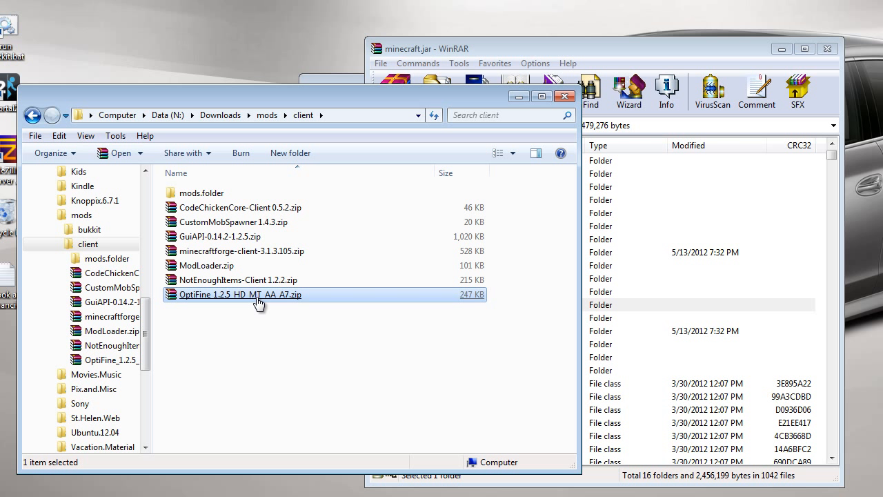
pyautogui.doubleClick(258, 295)
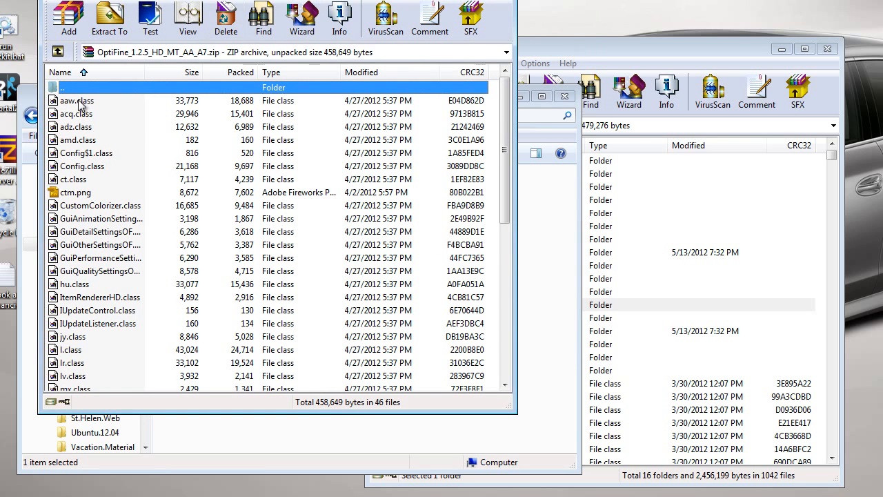
pyautogui.click(80, 102)
pyautogui.moveTo(509, 169); pyautogui.dragTo(517, 351)
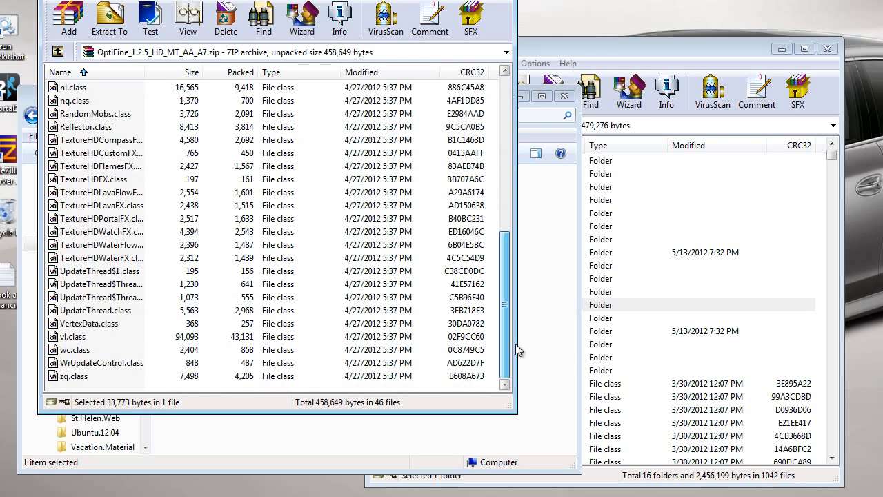
pyautogui.keyDown('shift'); pyautogui.click(64, 376); pyautogui.keyUp('shift')
pyautogui.moveTo(418, 361); pyautogui.dragTo(758, 442)
pyautogui.click(602, 381)
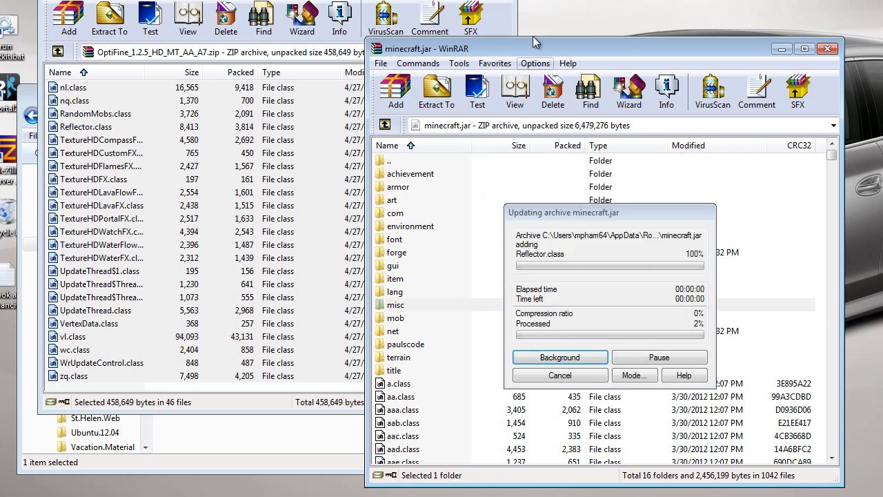
pyautogui.click(501, 1)
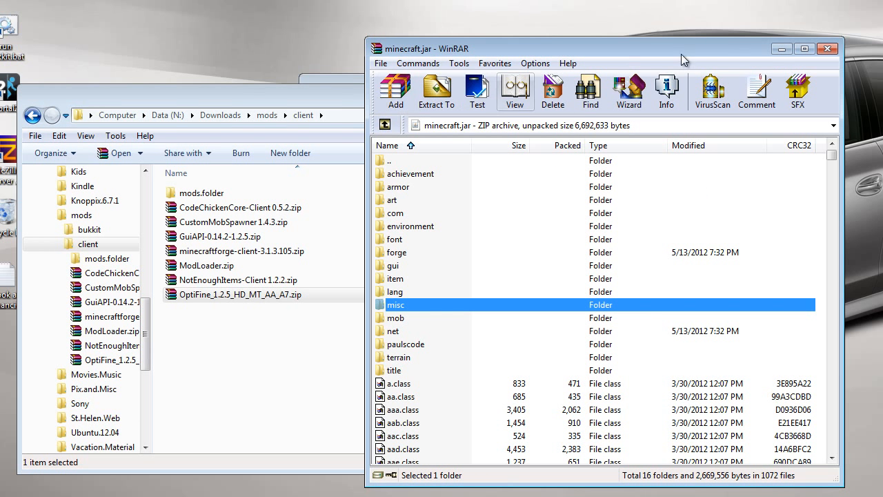
# - Close the minecraft.jar archive, log in to Minecraft with the remembered account to test that it loads, and quit the game
pyautogui.moveTo(336, 98); pyautogui.dragTo(340, 93)
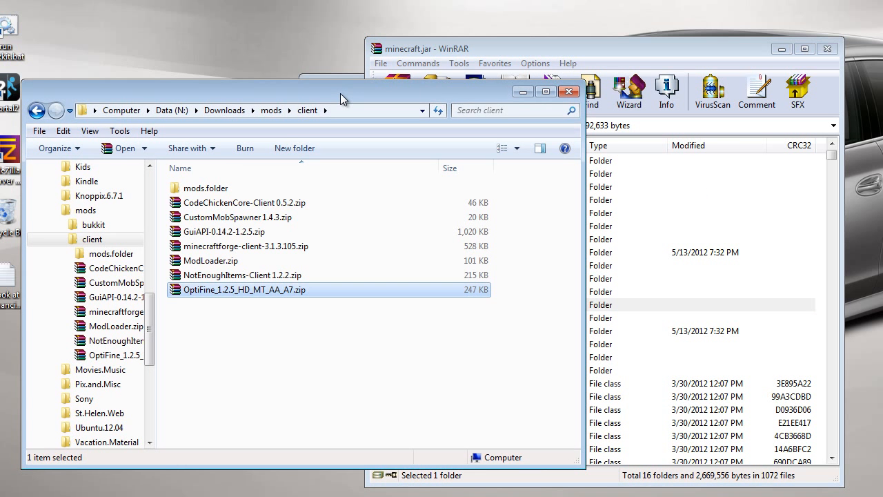
pyautogui.click(828, 50)
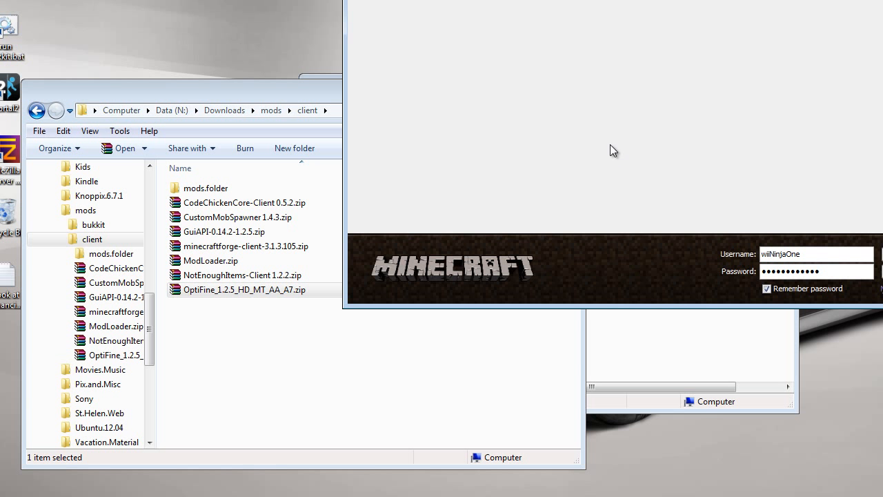
pyautogui.moveTo(499, 0); pyautogui.dragTo(200, 33)
pyautogui.click(600, 341)
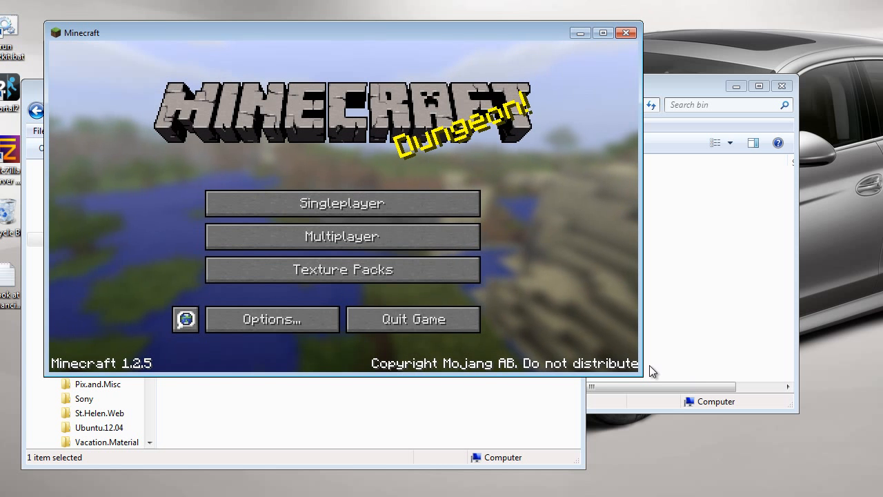
pyautogui.click(626, 32)
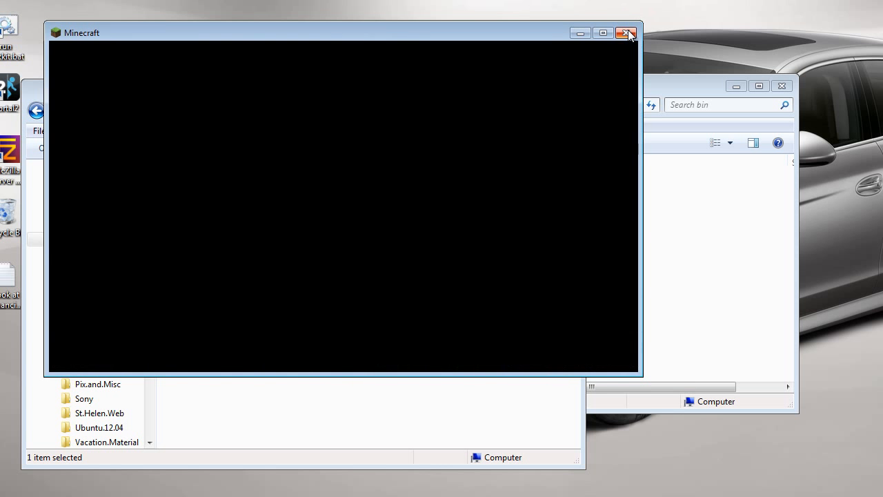
# - Make a second backup copy of the modded minecraft.jar in the .minecraft bin folder
pyautogui.click(633, 110)
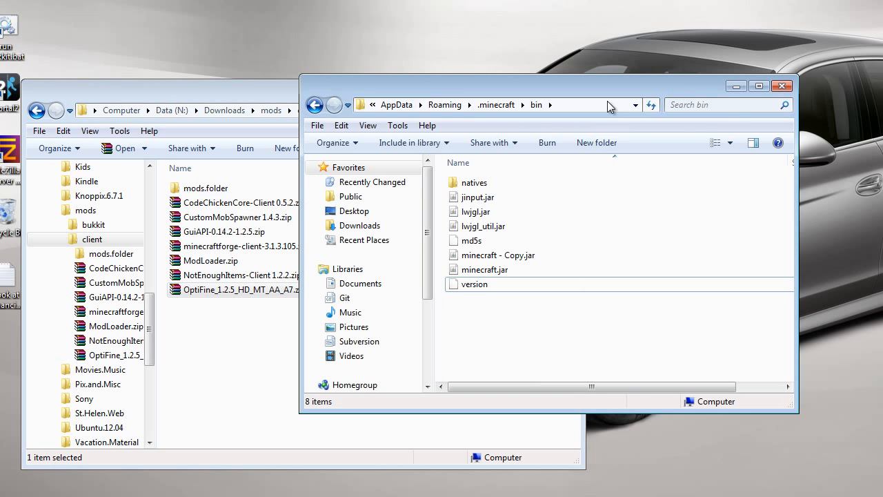
pyautogui.click(491, 274)
pyautogui.rightClick(491, 273)
pyautogui.click(509, 300)
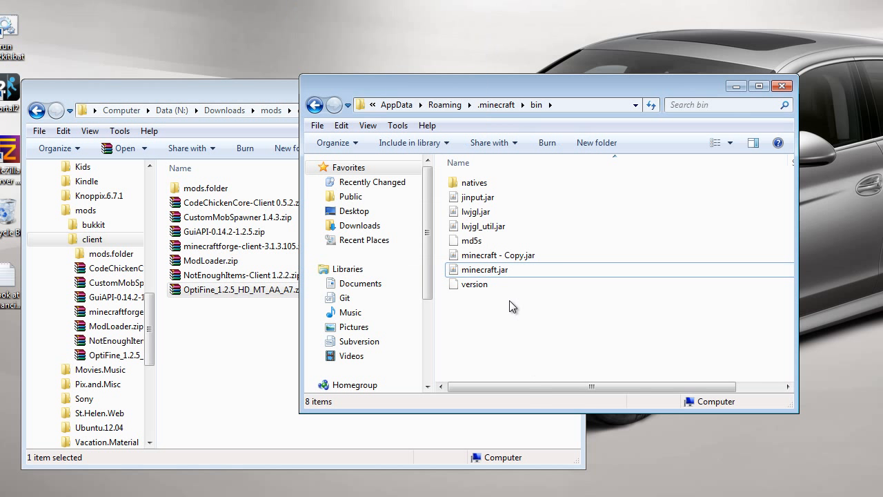
pyautogui.click(498, 273)
pyautogui.rightClick(499, 336)
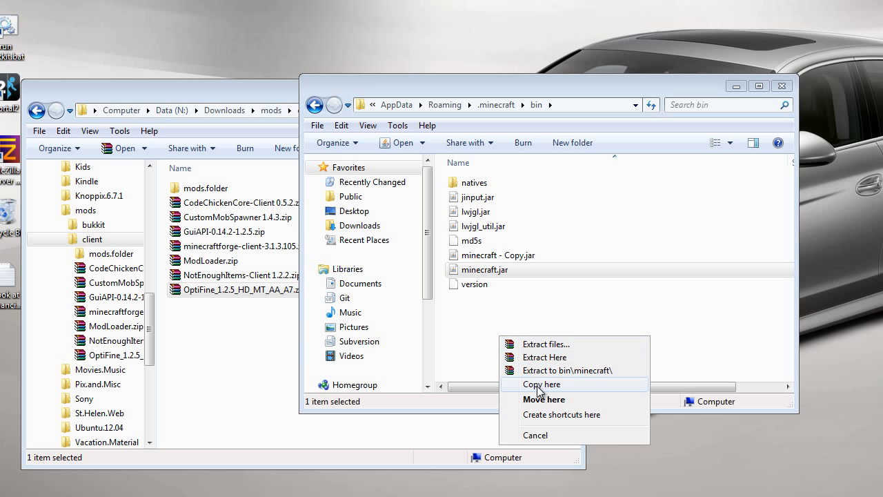
pyautogui.click(530, 384)
# - Reopen minecraft.jar from the bin folder as an archive in WinRAR
pyautogui.rightClick(492, 286)
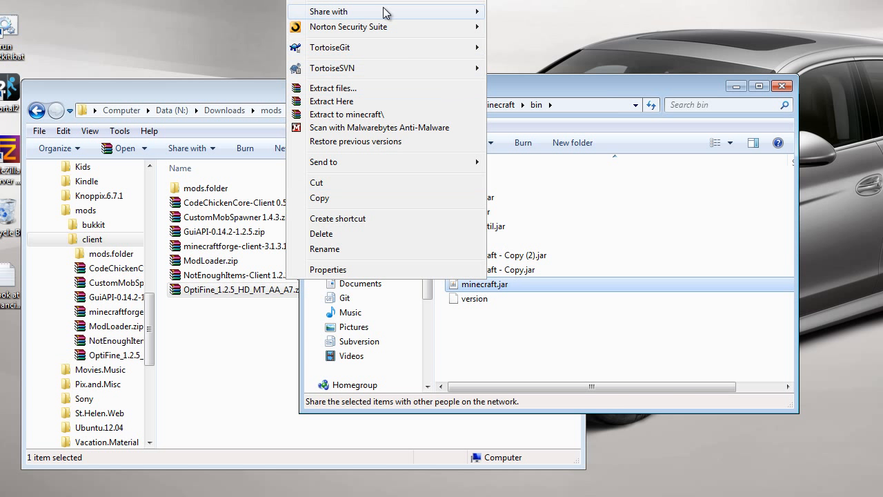
pyautogui.moveTo(414, 2)
pyautogui.click(185, 21)
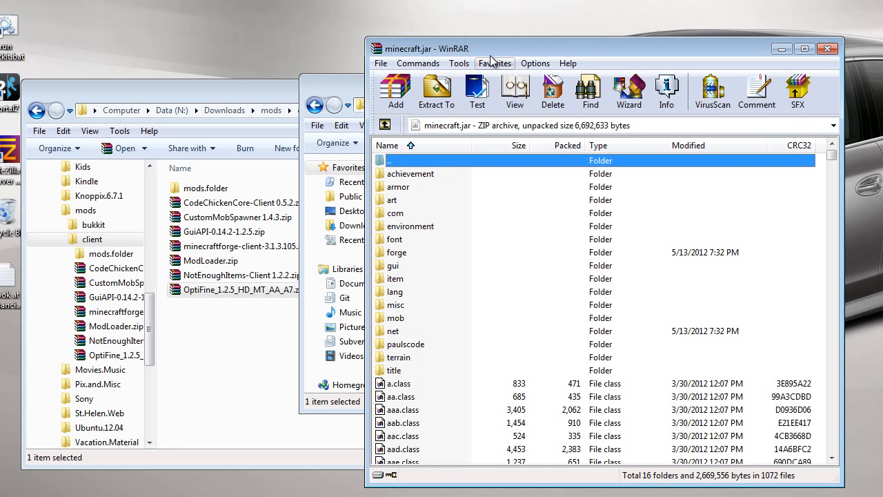
# - Look through the BuildCraft and MoCreatures archives in mods.folder, and return to the client folder
pyautogui.click(264, 93)
pyautogui.click(272, 415)
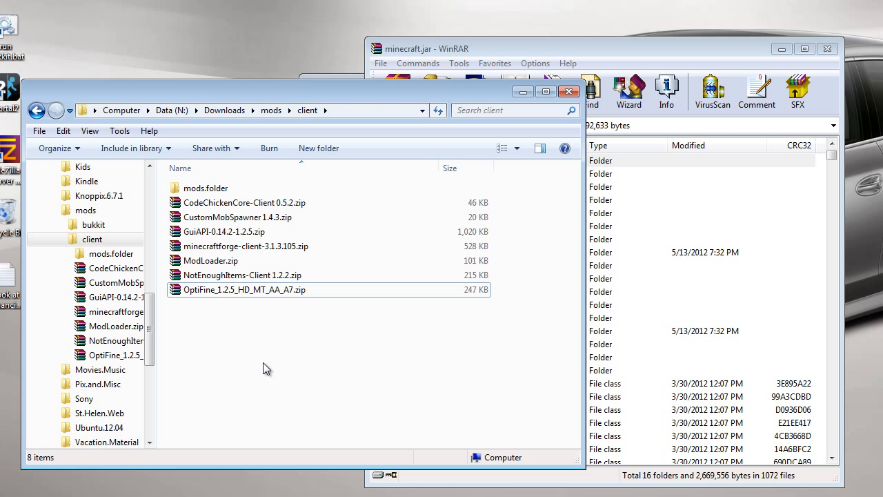
pyautogui.doubleClick(202, 189)
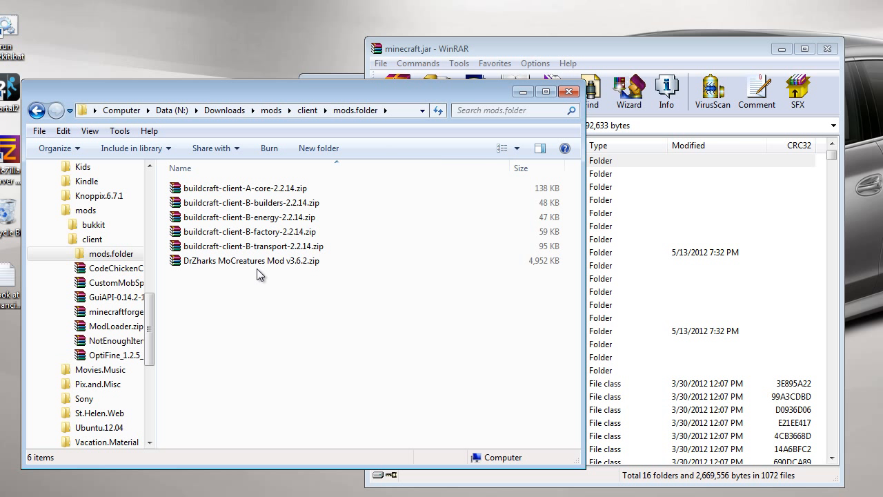
pyautogui.click(241, 265)
pyautogui.click(306, 111)
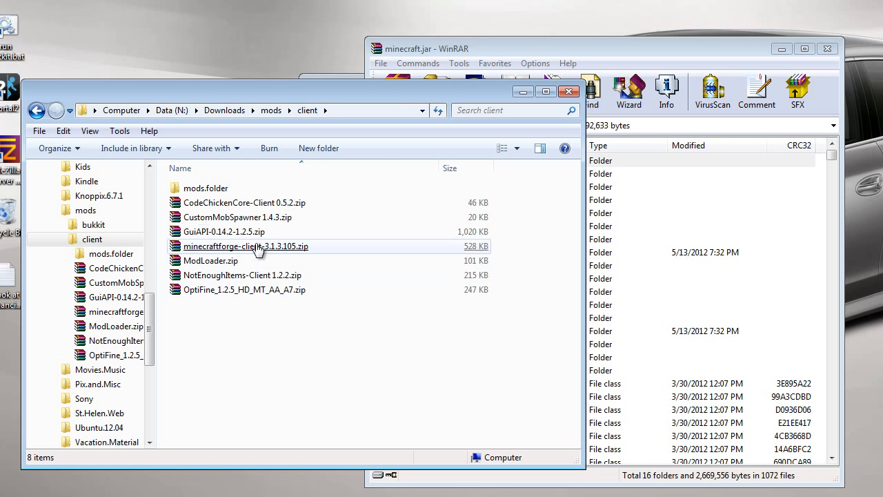
# - Add the entire contents of GuiAPI-0.14.2-1.2.5.zip to minecraft.jar and close the GuiAPI archive
pyautogui.doubleClick(224, 232)
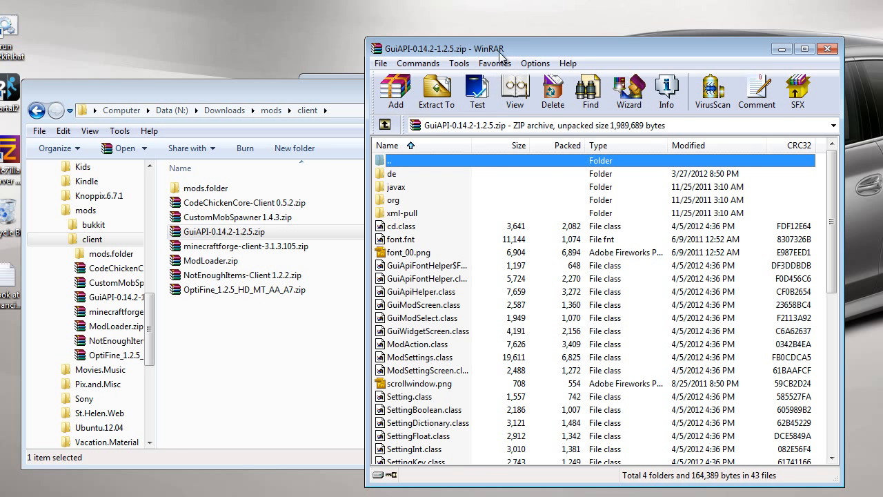
pyautogui.moveTo(483, 54); pyautogui.dragTo(148, 0)
pyautogui.click(56, 113)
pyautogui.moveTo(496, 207); pyautogui.dragTo(497, 369)
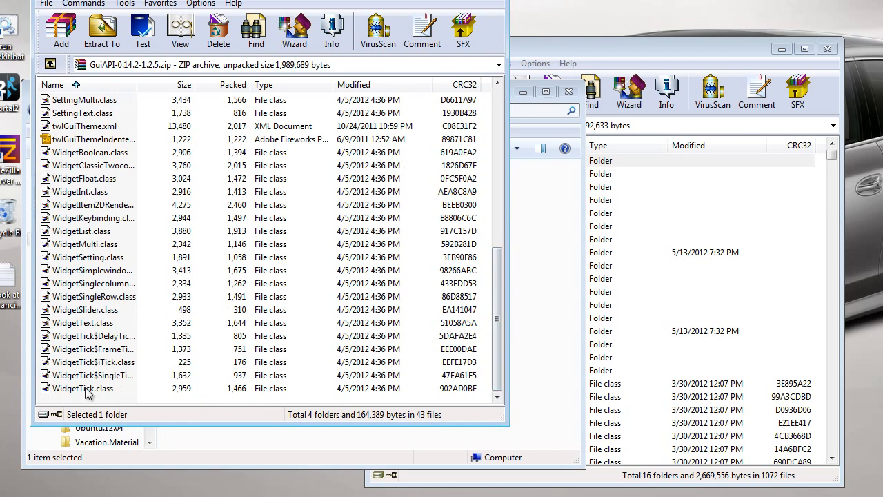
pyautogui.hotkey('ctrl', 'a')
pyautogui.moveTo(70, 394); pyautogui.dragTo(760, 412)
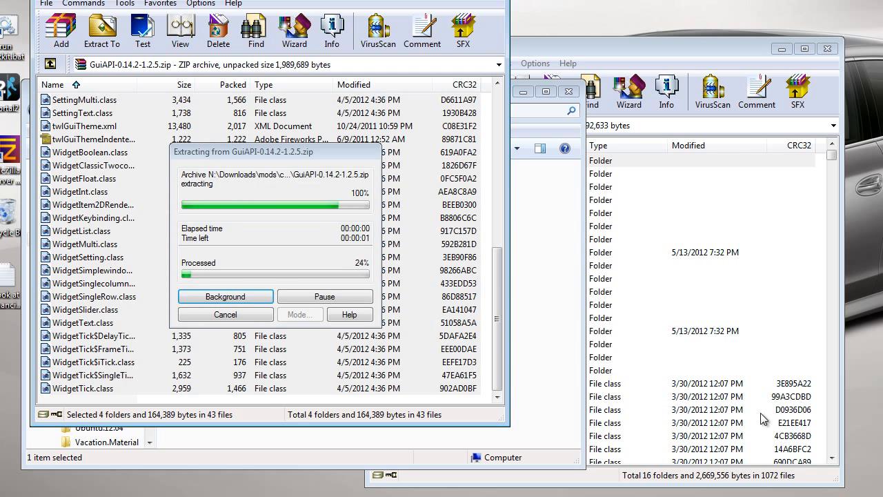
pyautogui.click(610, 382)
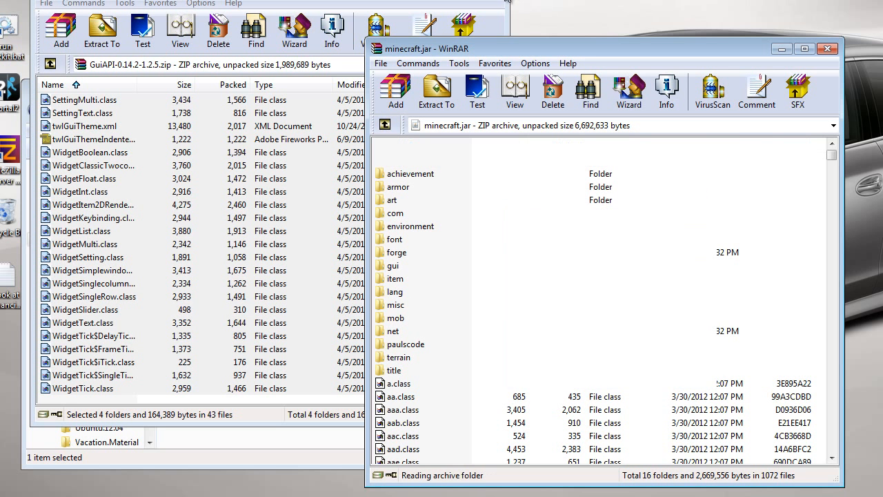
pyautogui.click(501, 2)
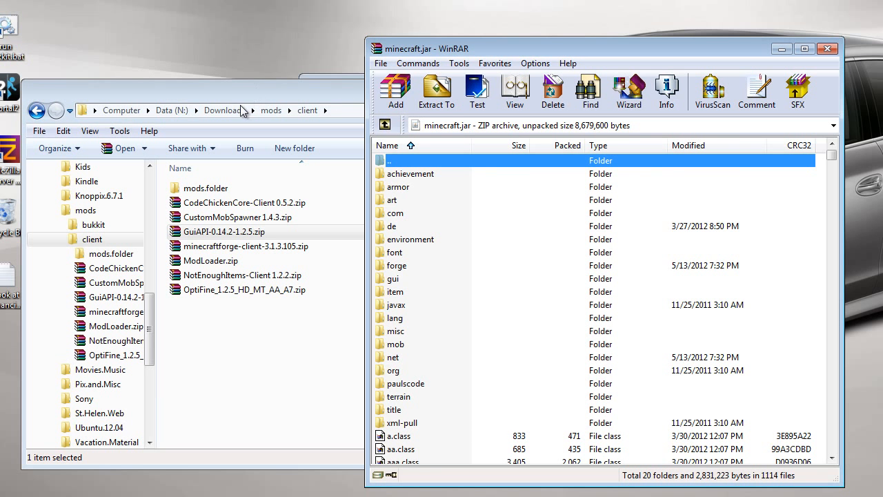
# - Add CustomSpawner.class, CustomSpawner.java and mod_example.java from CustomMobSpawner 1.4.3.zip to minecraft.jar and close the source archive
pyautogui.doubleClick(224, 219)
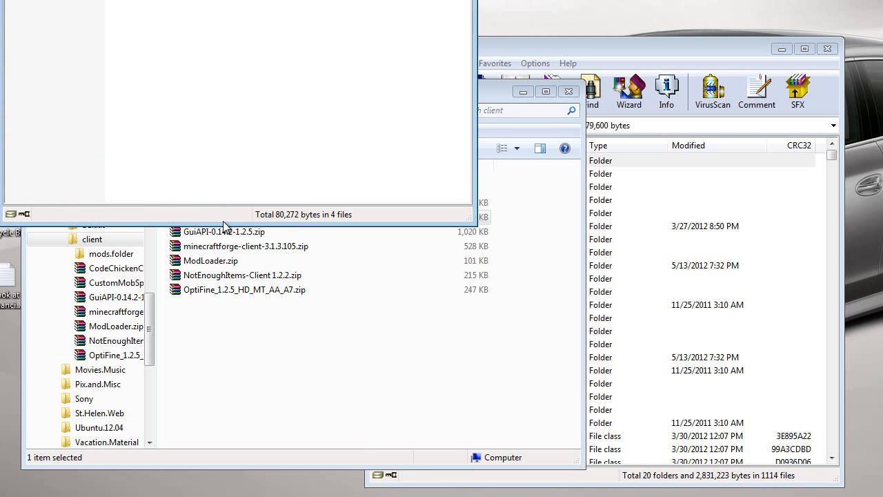
pyautogui.moveTo(124, 174); pyautogui.dragTo(762, 459)
pyautogui.click(602, 381)
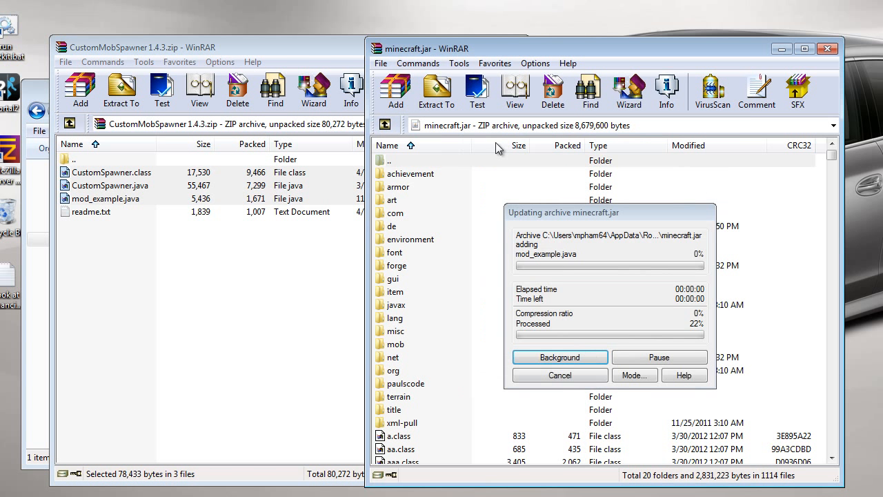
pyautogui.click(307, 49)
pyautogui.click(512, 47)
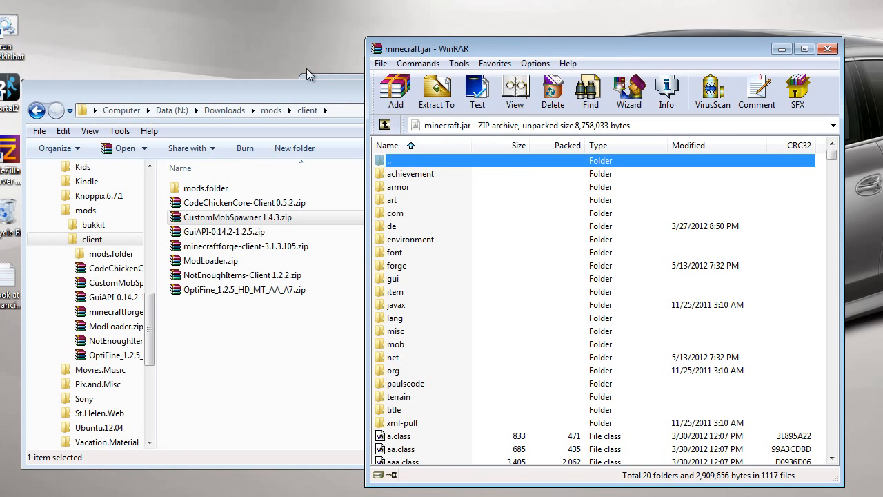
# - Open mods.folder inside the client downloads folder and close the minecraft.jar archive
pyautogui.click(303, 91)
pyautogui.click(273, 380)
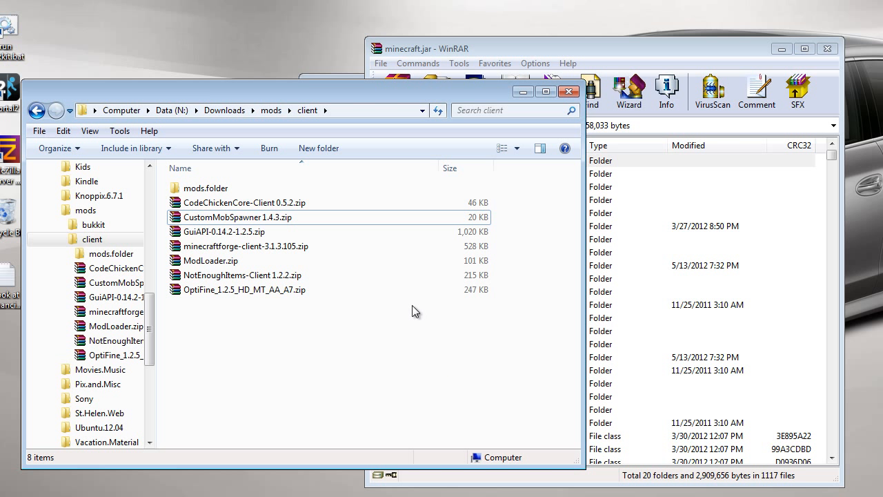
pyautogui.click(201, 189)
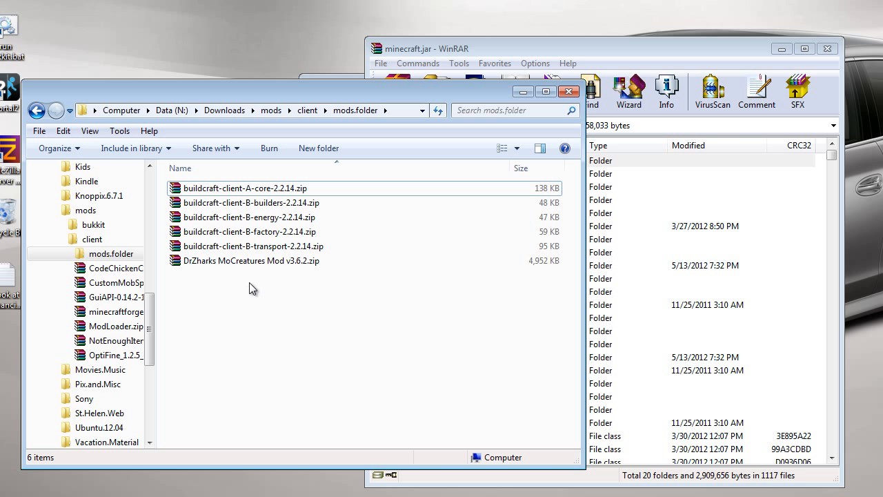
pyautogui.click(827, 49)
pyautogui.click(587, 125)
pyautogui.click(497, 364)
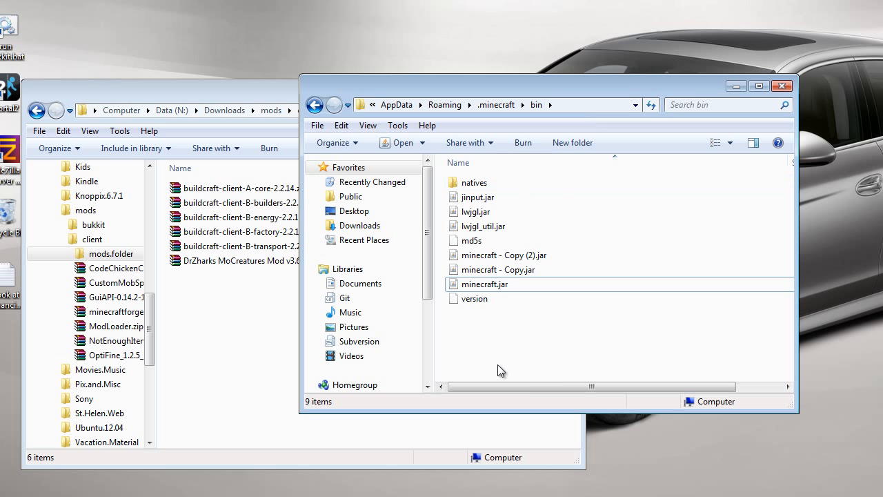
# - Copy DrZharks MoCreatures Mod v3.6.2.zip from mods.folder into the mods folder of .minecraft
pyautogui.click(496, 105)
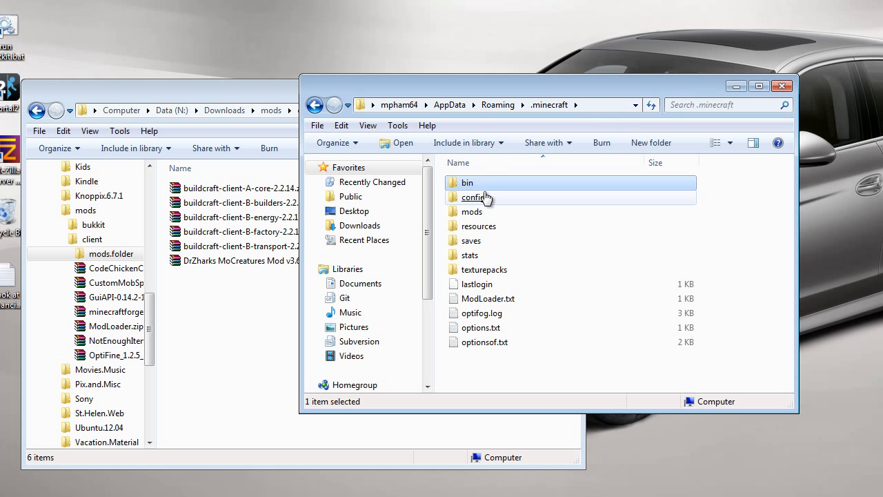
pyautogui.doubleClick(477, 211)
pyautogui.click(233, 327)
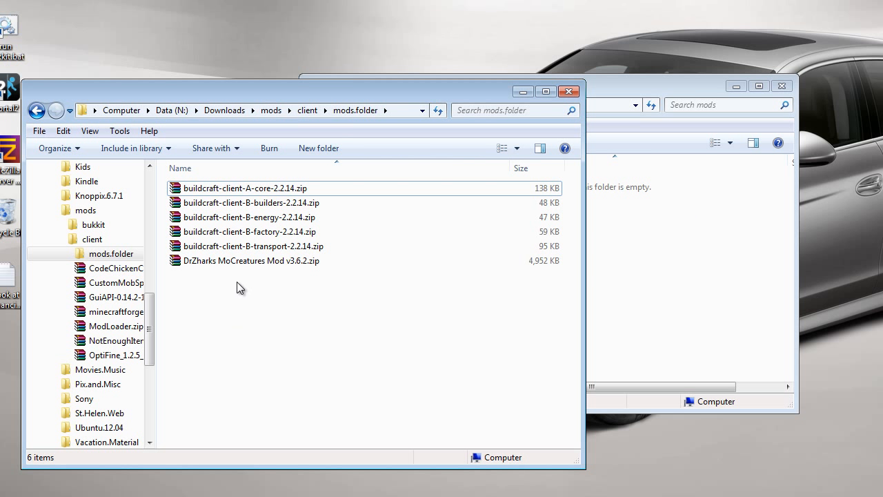
pyautogui.click(219, 268)
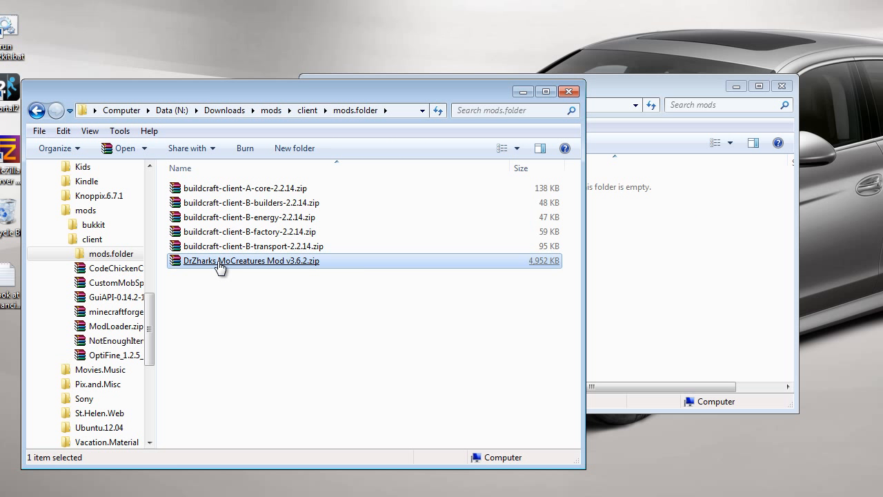
pyautogui.moveTo(219, 268); pyautogui.dragTo(663, 322)
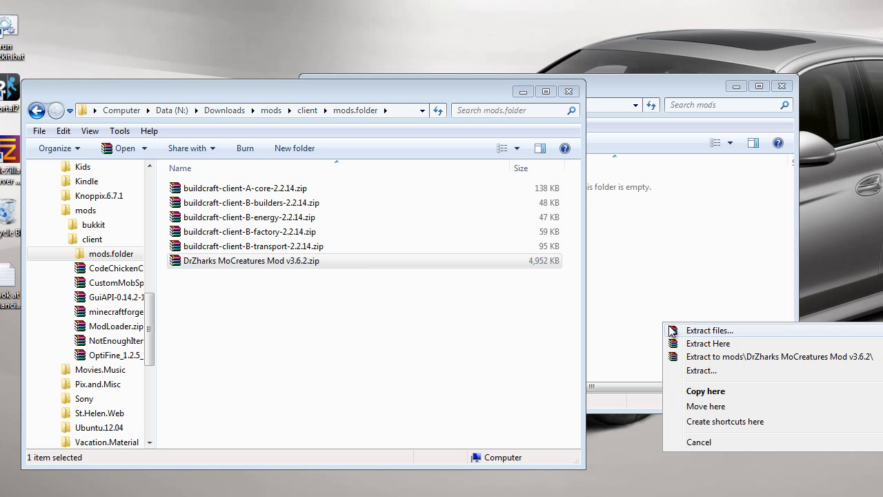
pyautogui.click(713, 390)
pyautogui.click(602, 290)
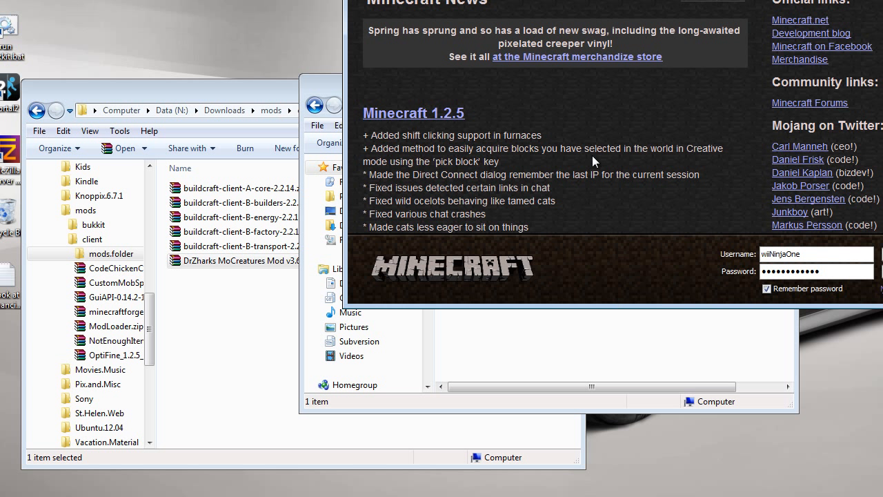
# - Log in through the Minecraft Launcher with the remembered account and enlarge the game window
pyautogui.moveTo(482, 0); pyautogui.dragTo(168, 17)
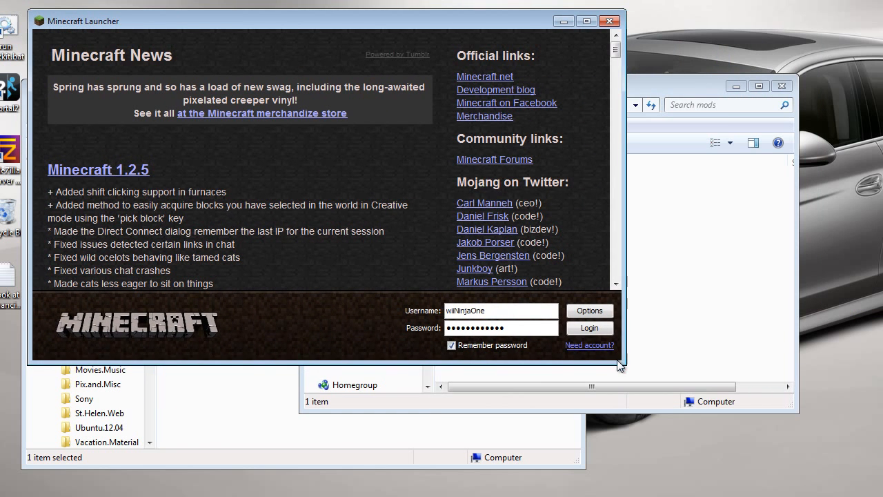
pyautogui.moveTo(623, 362); pyautogui.dragTo(827, 476)
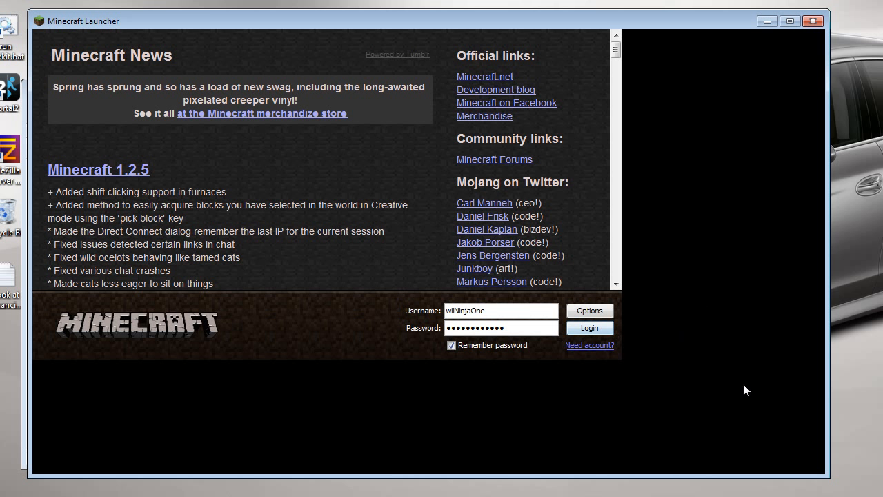
pyautogui.moveTo(821, 472); pyautogui.dragTo(638, 377)
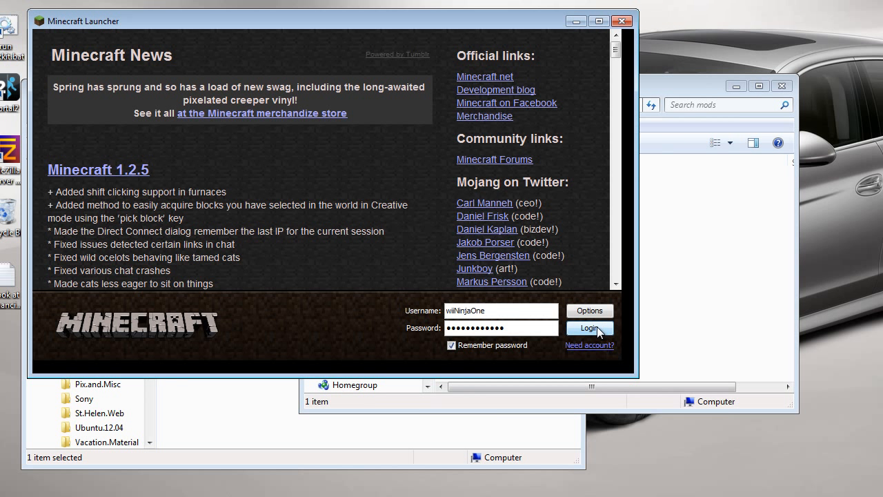
pyautogui.click(596, 326)
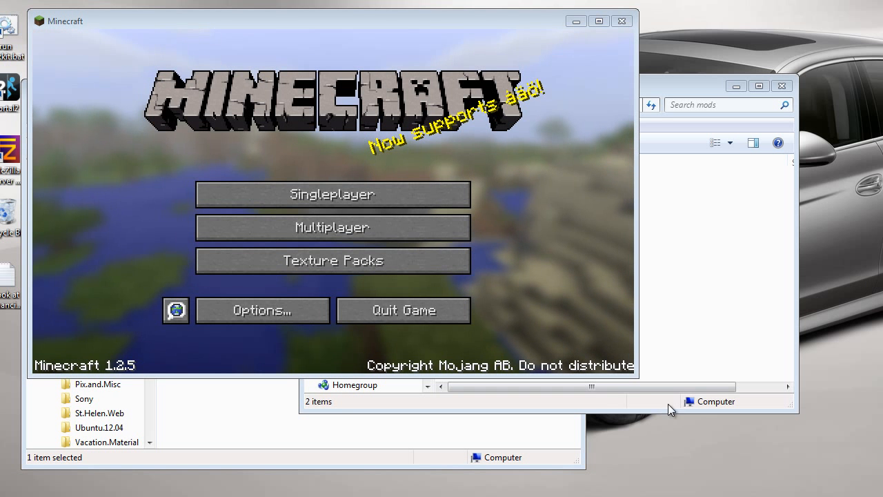
pyautogui.moveTo(630, 373); pyautogui.dragTo(794, 463)
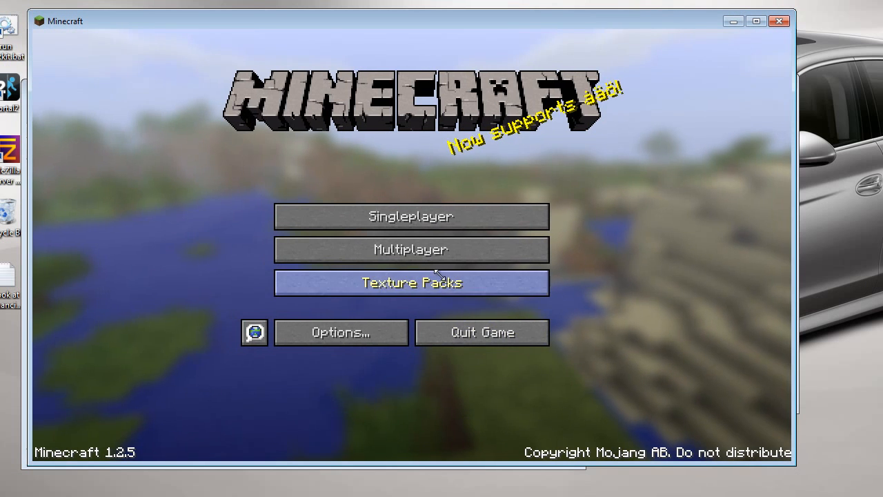
# - Create a new singleplayer world named TestMoCreatures in Survival mode
pyautogui.click(387, 223)
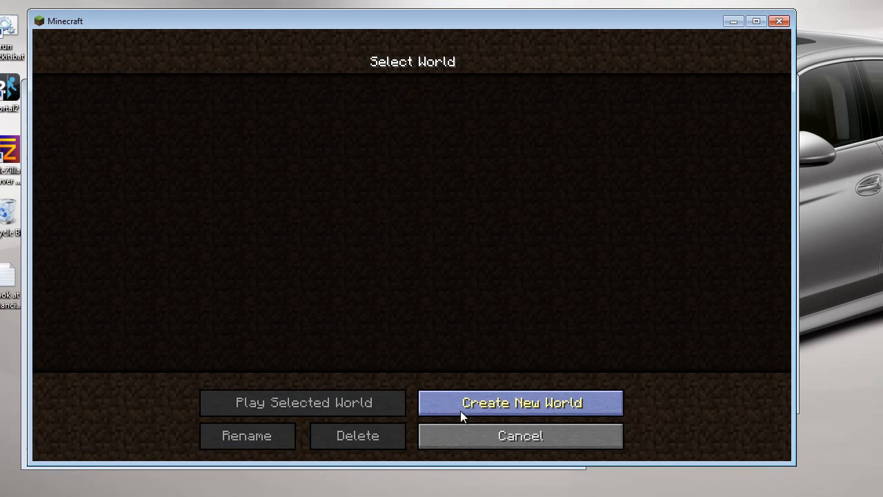
pyautogui.click(481, 405)
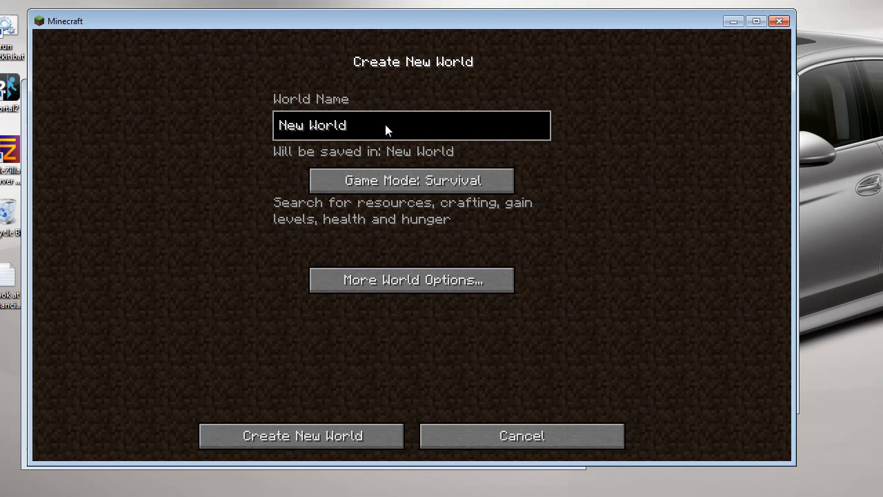
pyautogui.press('BackSpace')
pyautogui.press('BackSpace')
pyautogui.press('BackSpace')
pyautogui.press('BackSpace')
pyautogui.press('BackSpace')
pyautogui.press('BackSpace')
pyautogui.press('BackSpace')
pyautogui.press('BackSpace')
pyautogui.press('BackSpace')
pyautogui.write('T')
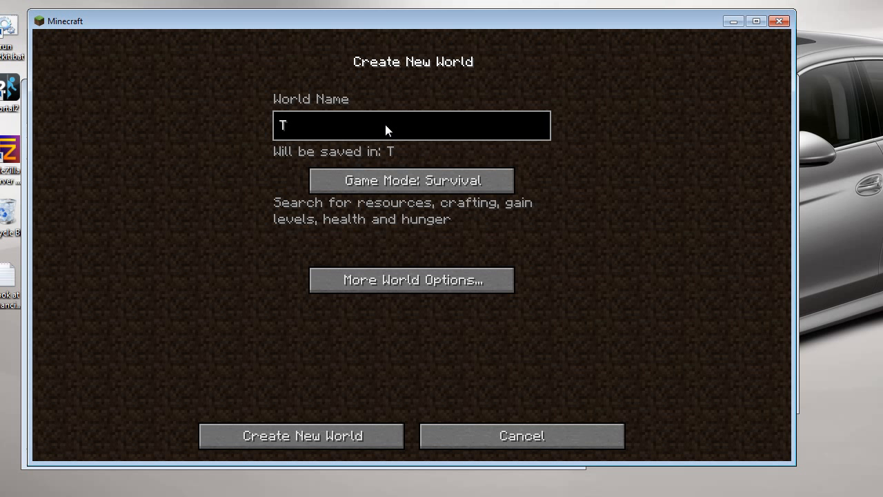
pyautogui.write('estMoCreatures')
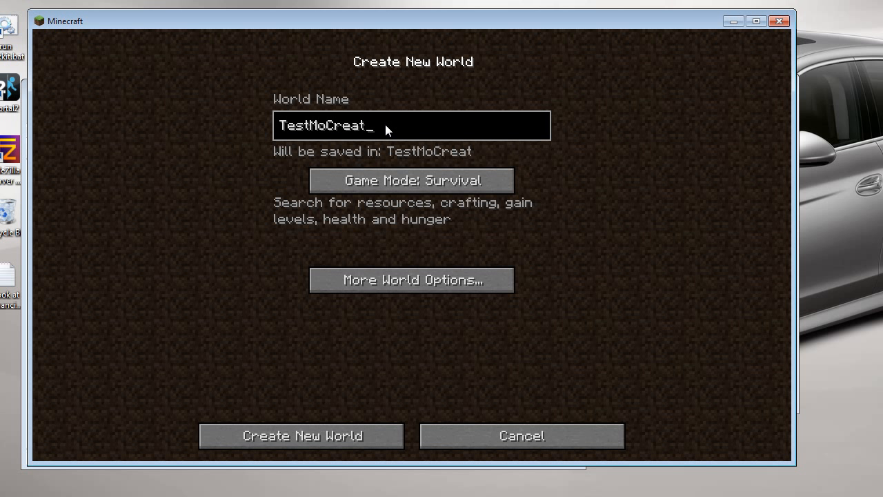
pyautogui.click(315, 436)
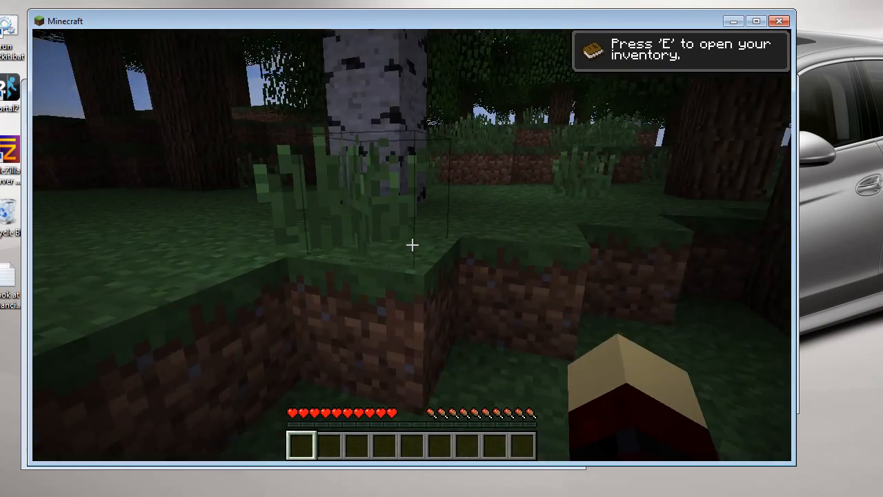
# - Walk through the forest of the new world to look for MoCreatures animals
pyautogui.press('w')
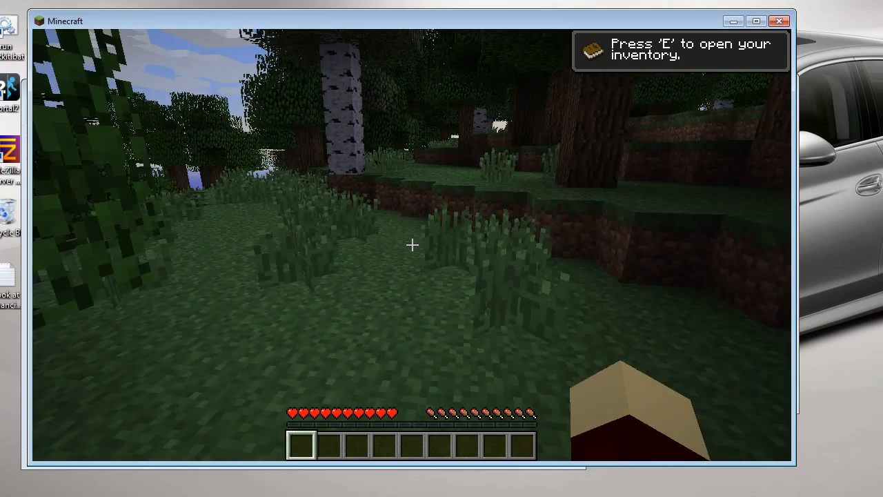
pyautogui.press('w')
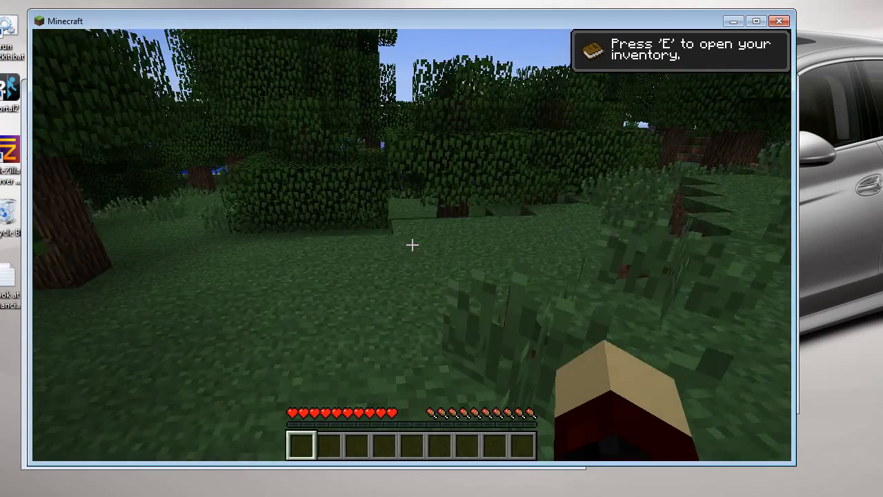
pyautogui.press('w')
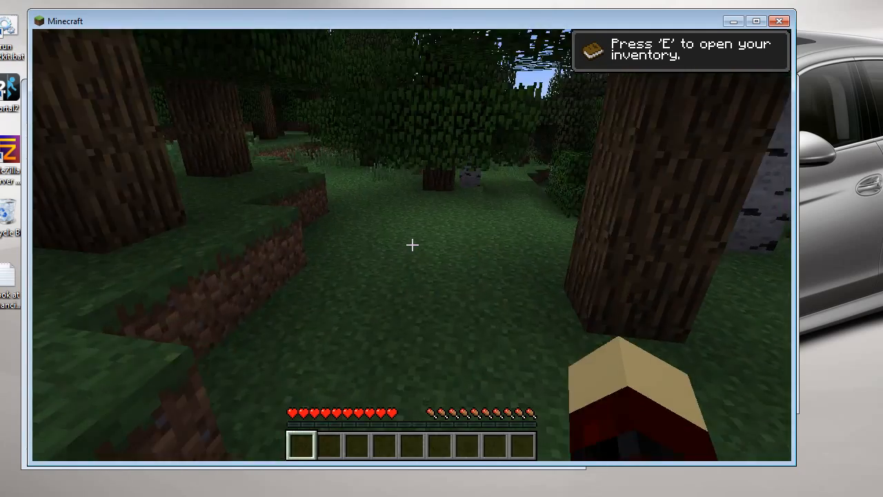
pyautogui.press('w')
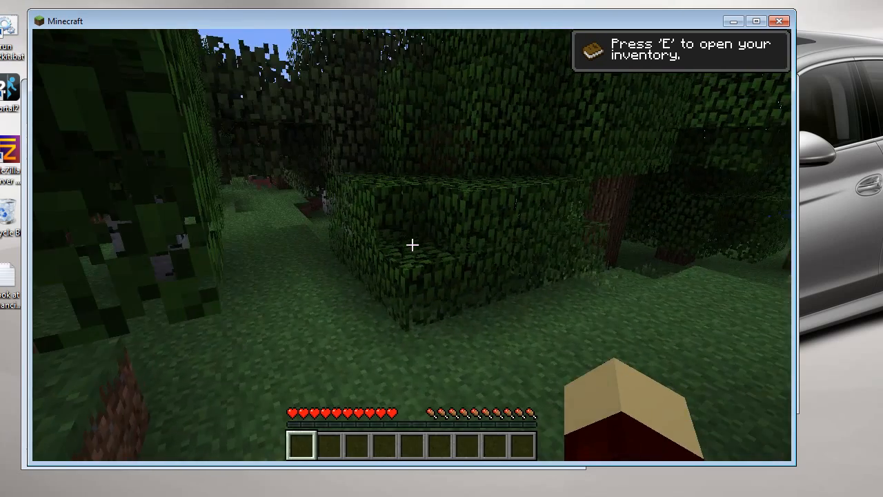
pyautogui.press('w')
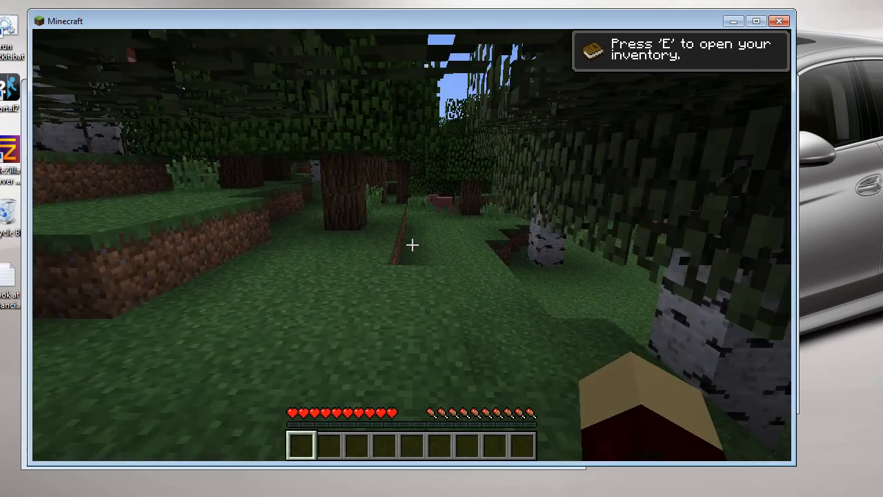
pyautogui.press('w')
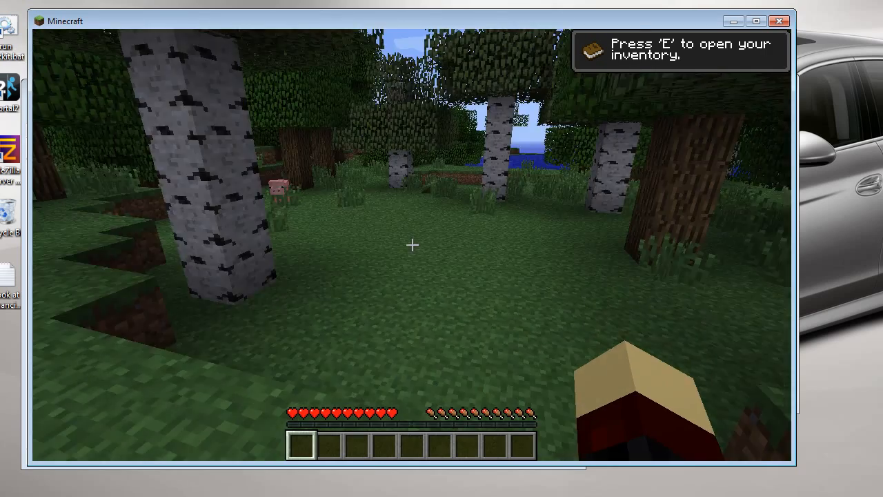
pyautogui.press('w')
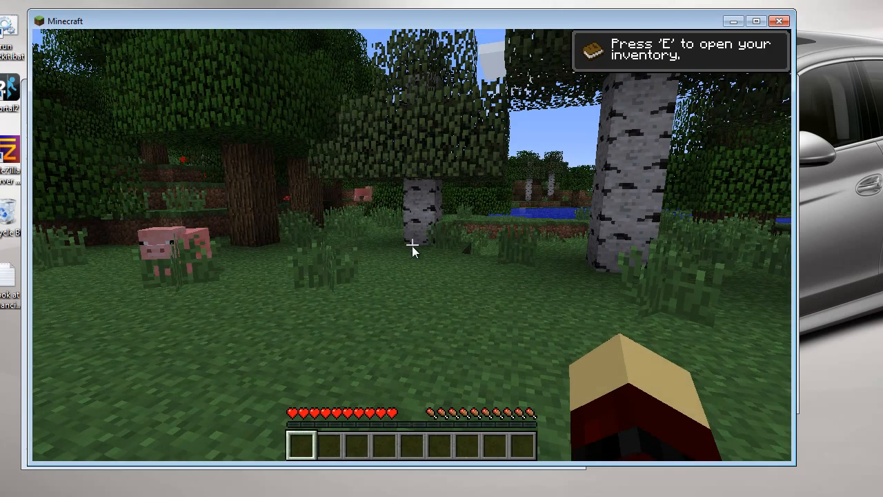
# - Spawn 1 Bear through DrZhark's Mo'Creatures in the Global Mod Settings and return to the game
pyautogui.press('Escape')
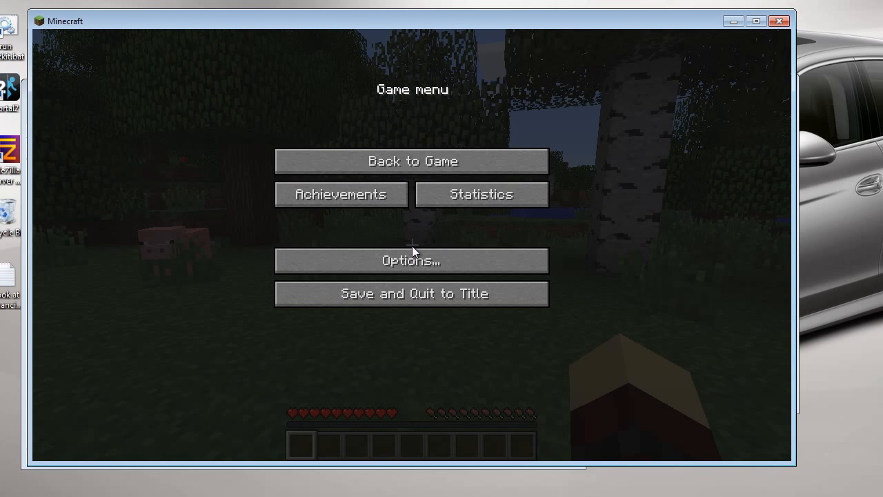
pyautogui.click(382, 268)
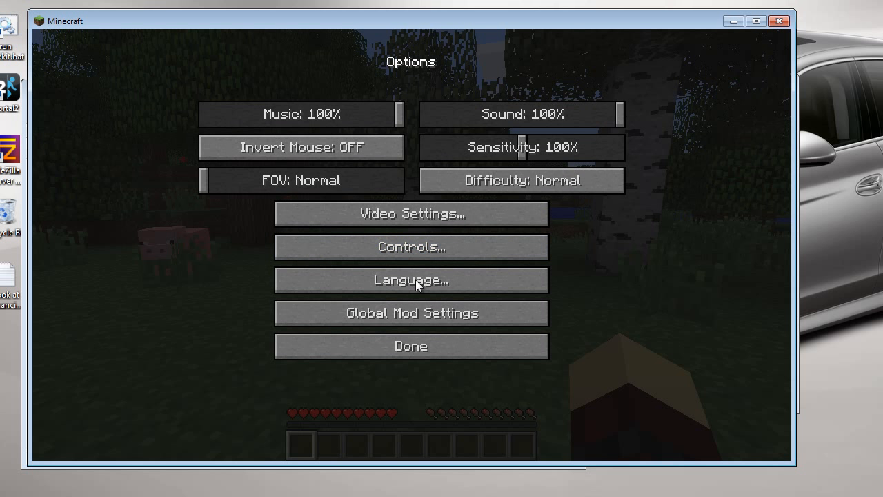
pyautogui.click(405, 318)
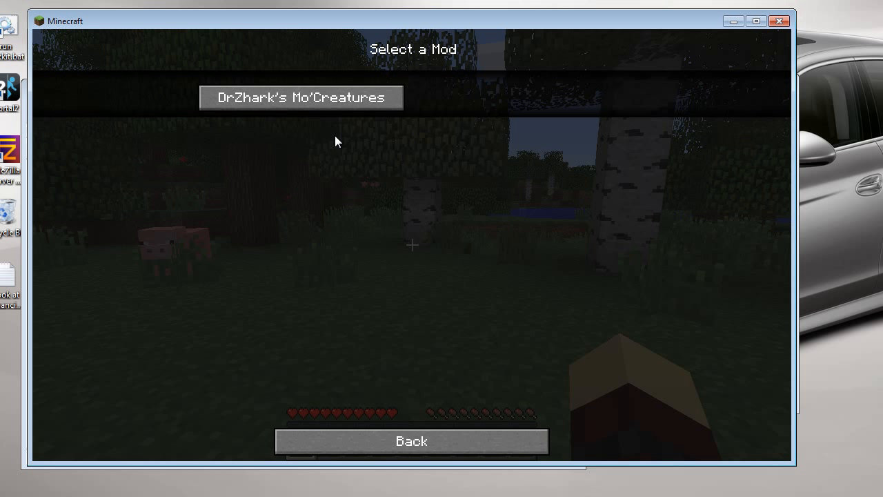
pyautogui.click(291, 102)
pyautogui.click(496, 186)
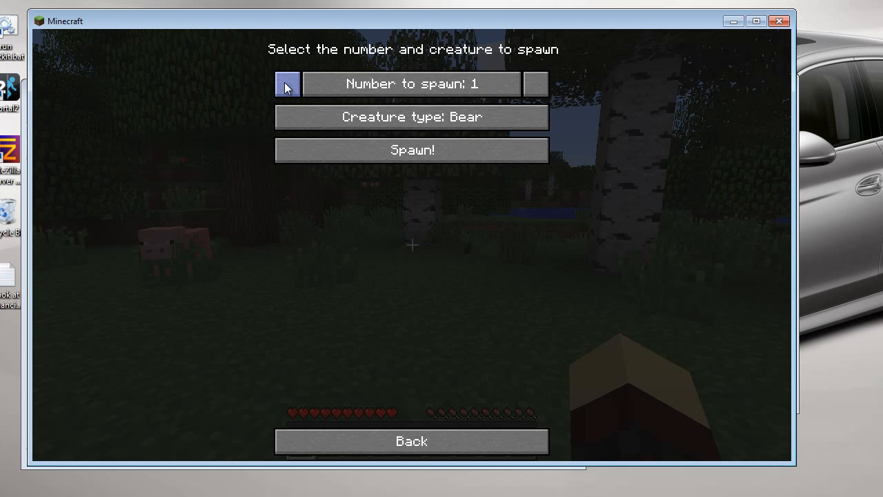
pyautogui.click(421, 155)
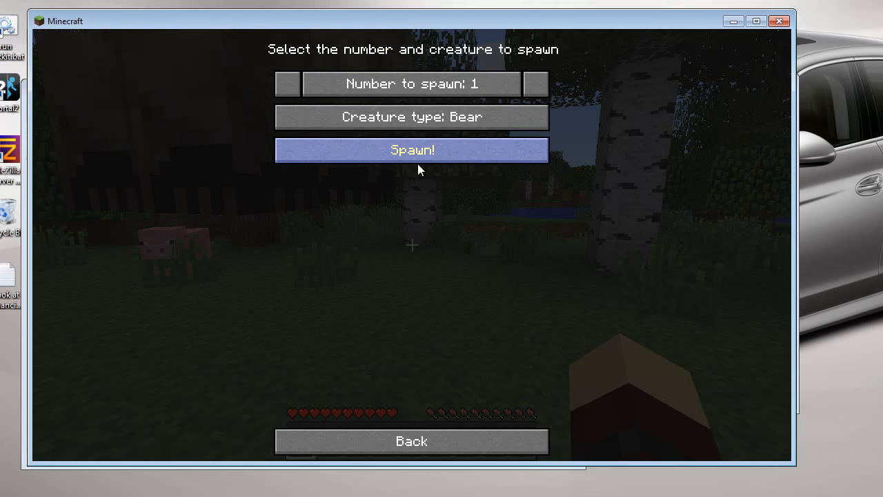
pyautogui.click(402, 447)
pyautogui.click(403, 447)
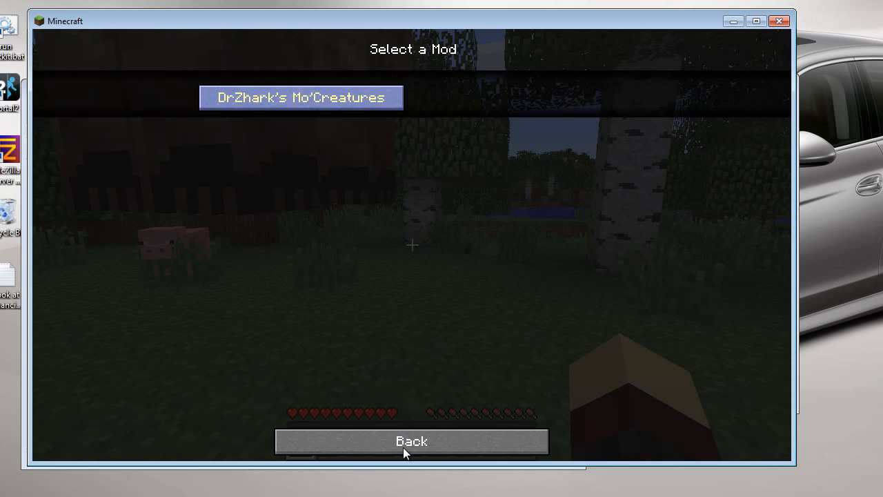
pyautogui.click(403, 447)
pyautogui.click(407, 347)
pyautogui.click(410, 159)
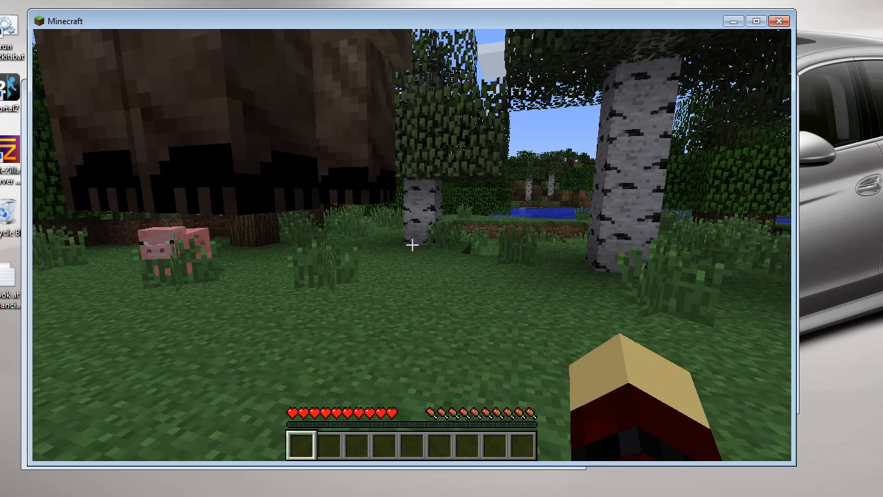
# - Walk around the spawned bear in the forest to view it from a distance
pyautogui.press('s')
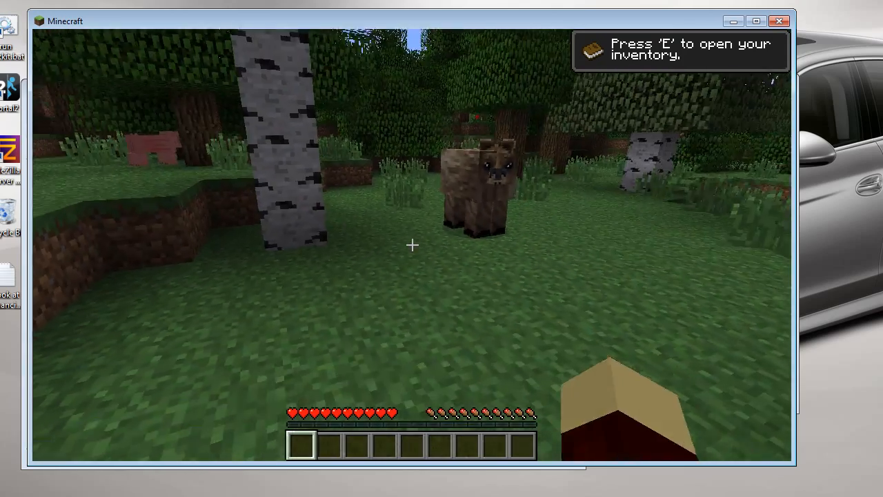
pyautogui.press('w')
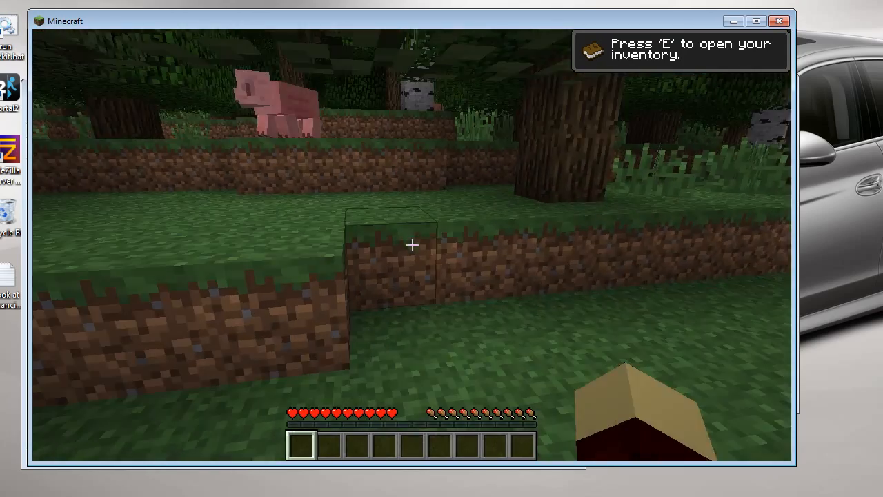
pyautogui.press('space')
pyautogui.press('w')
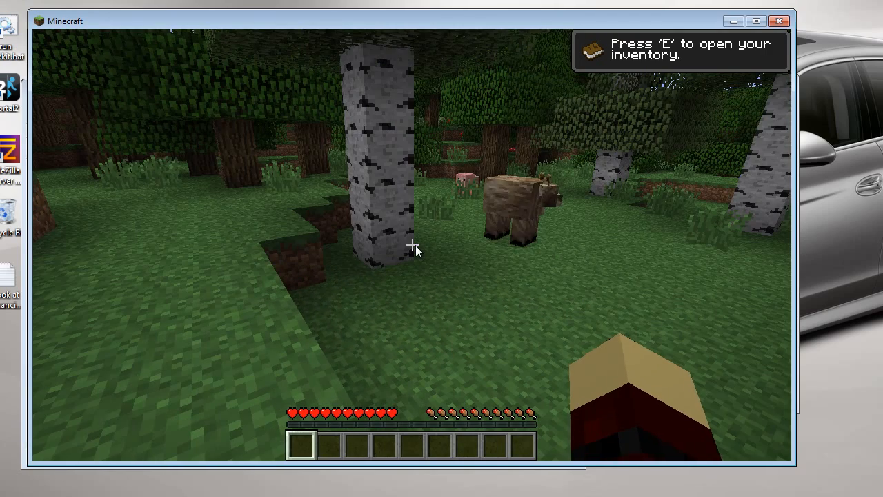
# - Save the test world, return to the title screen and quit Minecraft
pyautogui.press('Escape')
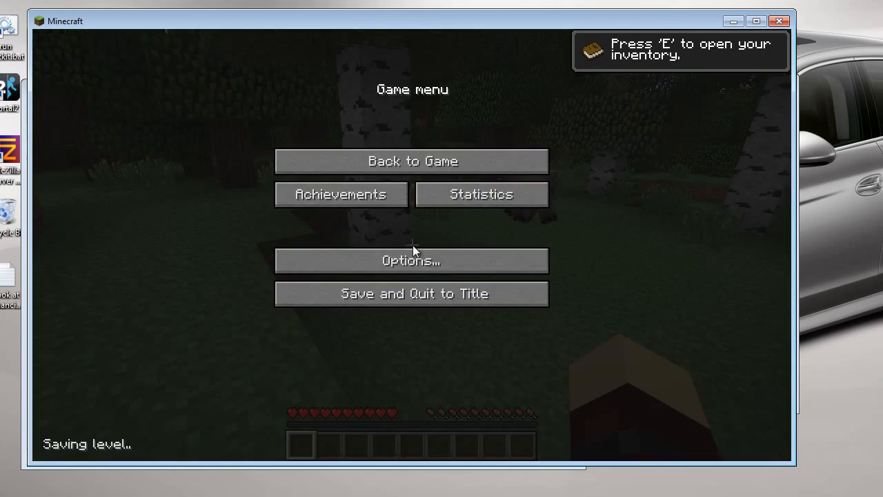
pyautogui.click(446, 295)
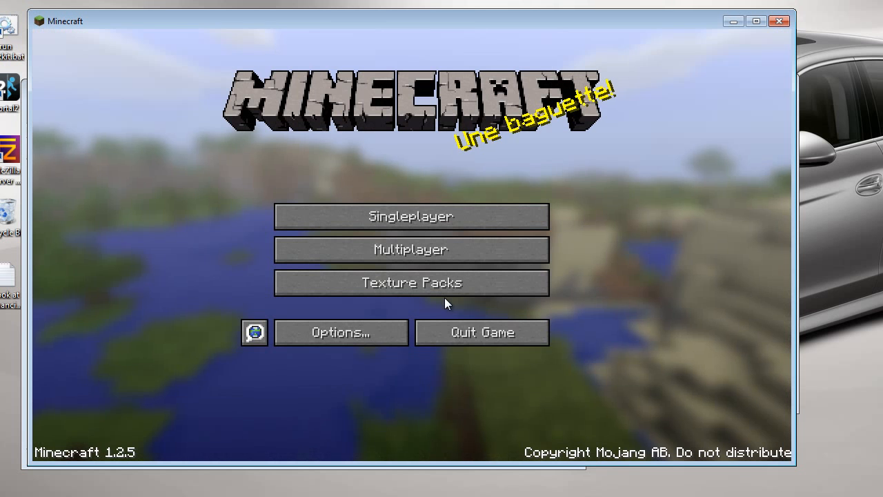
pyautogui.click(473, 340)
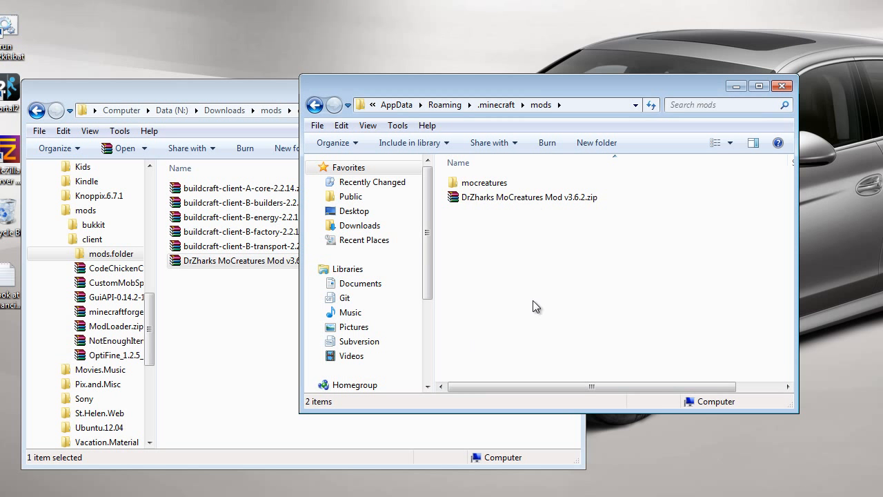
# - Go up to the client folder in the mod downloads window and open the texturepacks folder of .minecraft in the other window
pyautogui.click(228, 338)
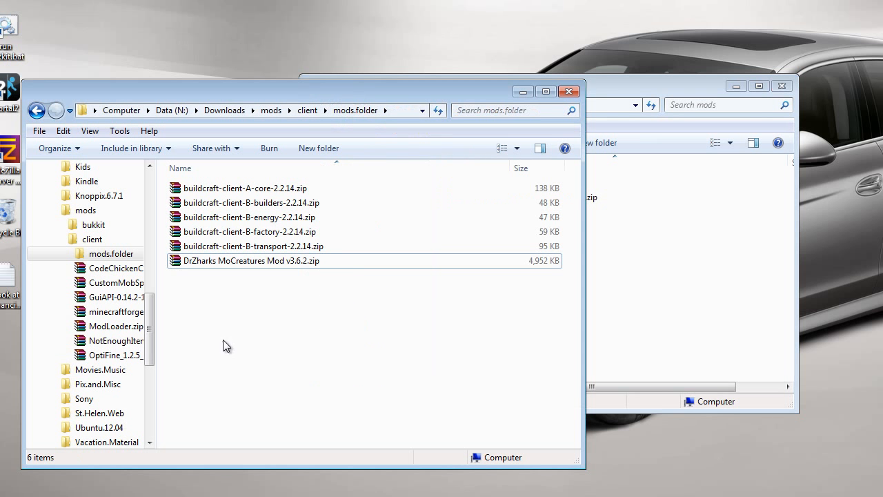
pyautogui.moveTo(639, 88); pyautogui.dragTo(671, 63)
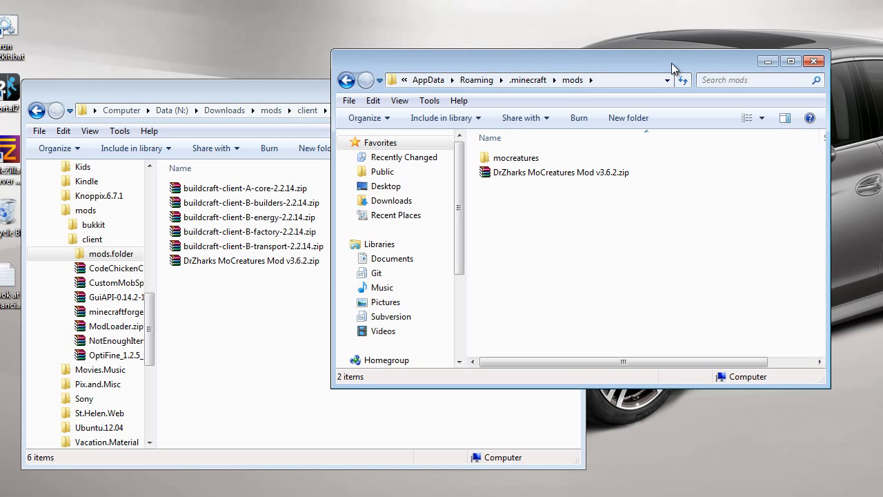
pyautogui.click(253, 276)
pyautogui.click(306, 110)
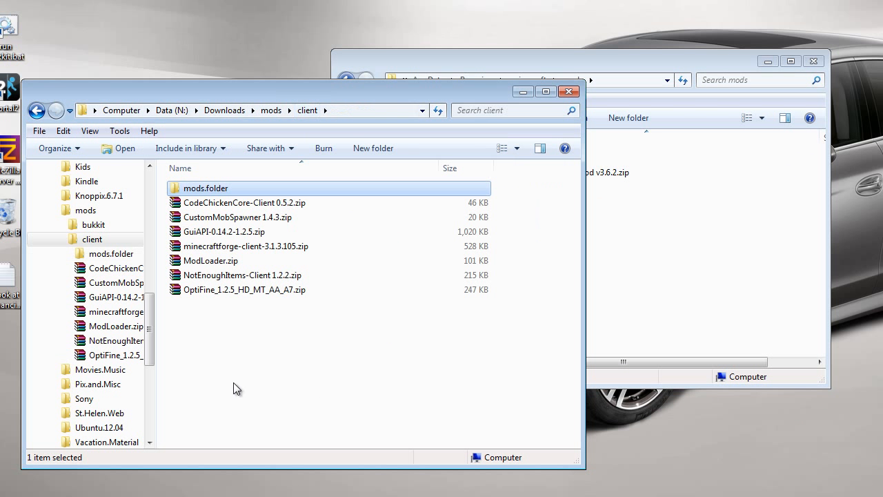
pyautogui.click(672, 259)
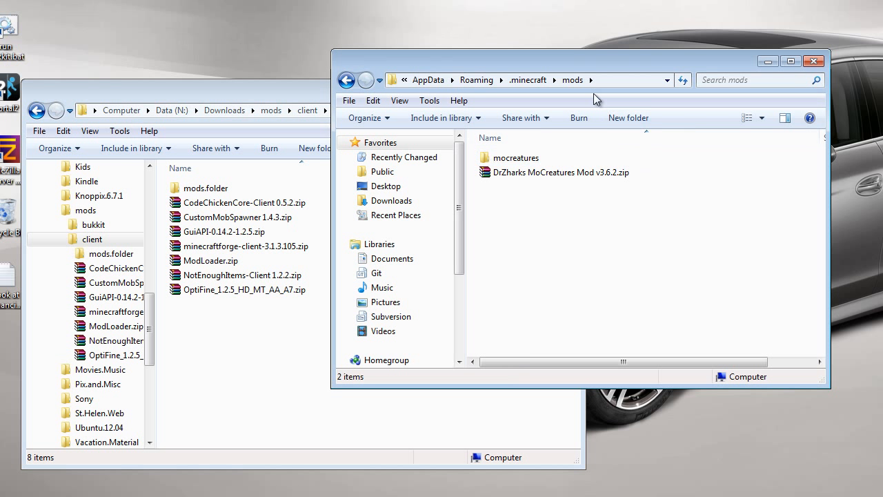
pyautogui.click(532, 80)
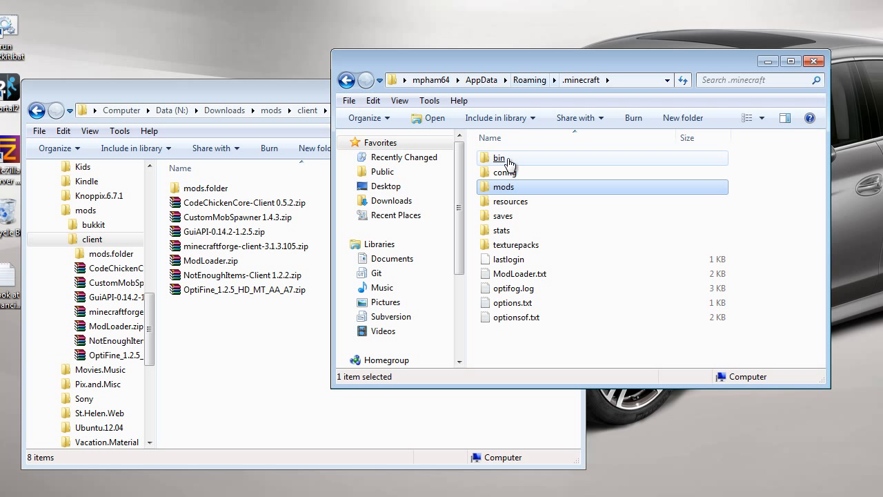
pyautogui.doubleClick(511, 244)
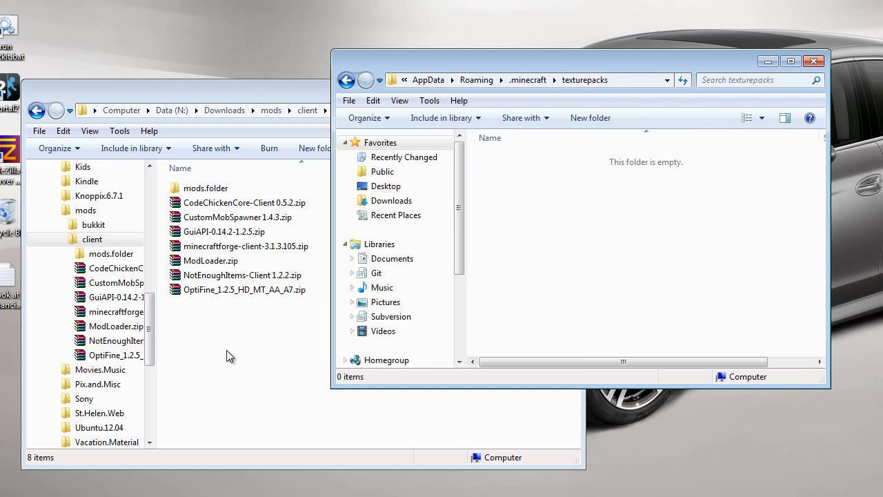
# - Browse from the client folder to Games\Minecraft\Mods.1.2.5\Texture.Packs on the Data (N:) drive
pyautogui.click(222, 363)
pyautogui.moveTo(149, 323); pyautogui.dragTo(161, 384)
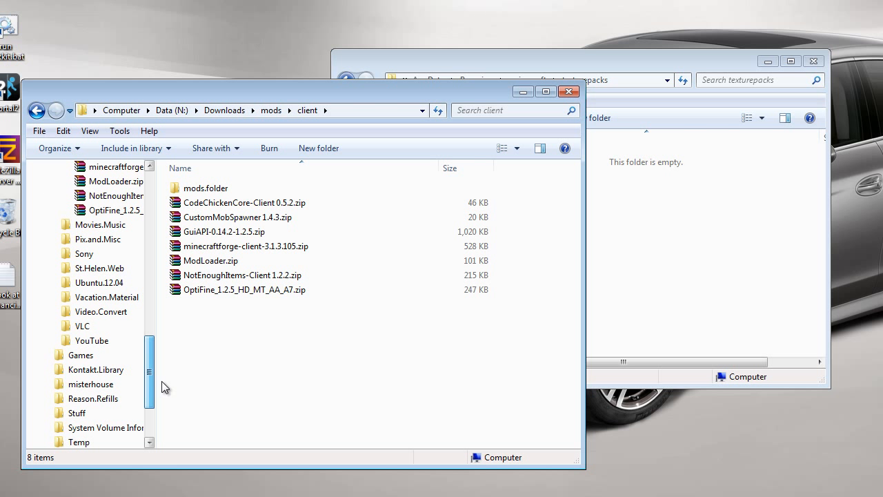
pyautogui.click(48, 355)
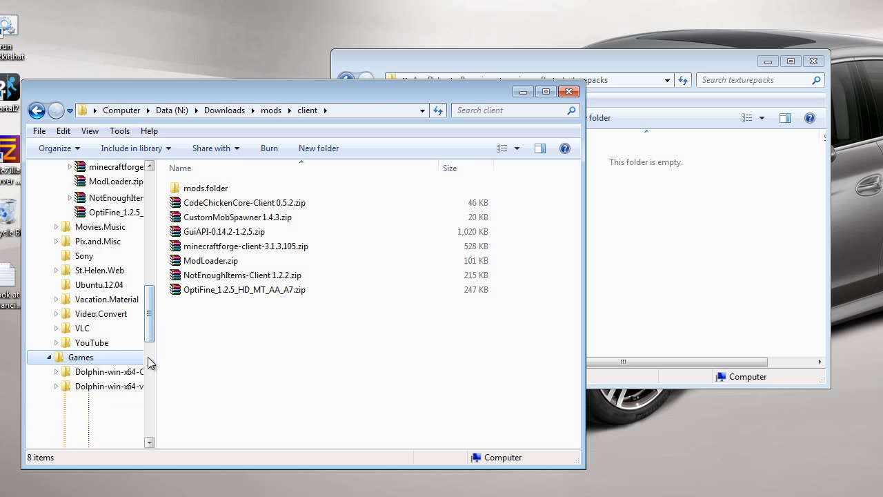
pyautogui.scroll(-4, 147, 363)
pyautogui.click(58, 241)
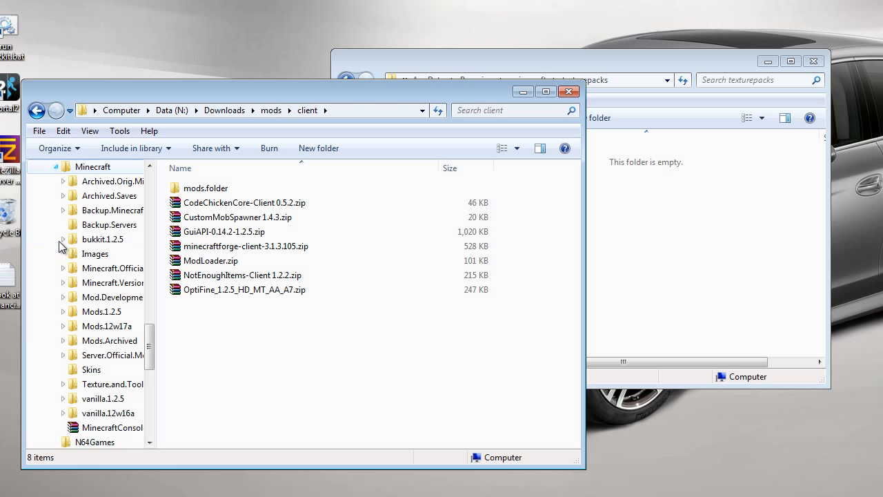
pyautogui.click(62, 311)
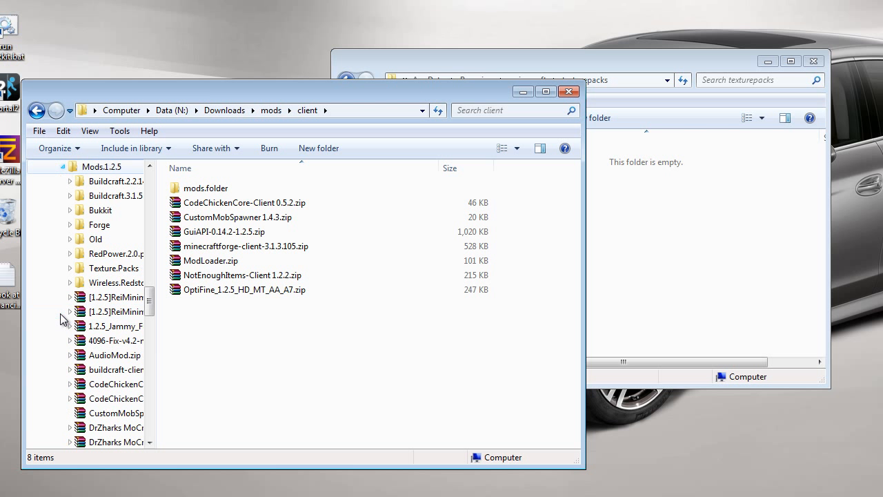
pyautogui.click(105, 269)
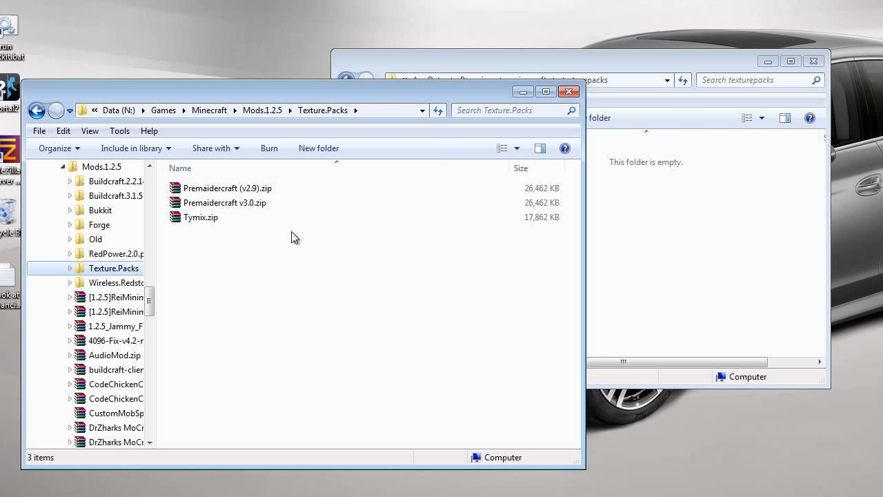
pyautogui.moveTo(248, 209); pyautogui.dragTo(690, 257)
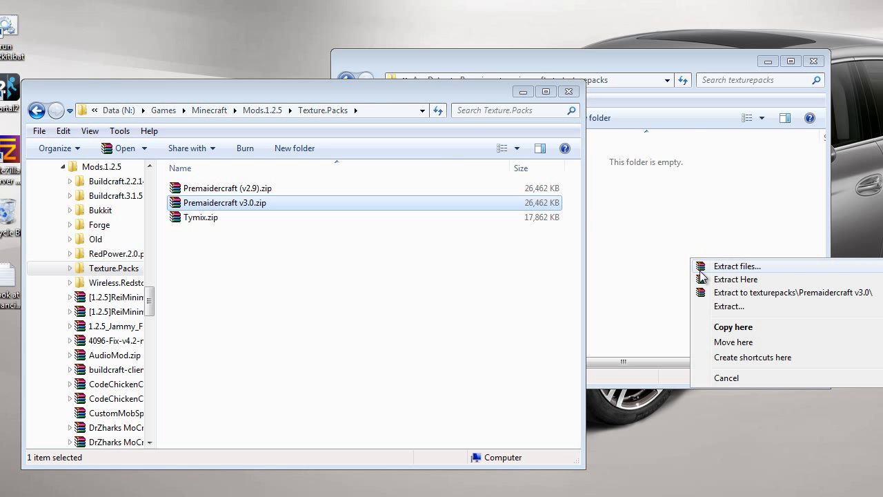
pyautogui.click(642, 195)
pyautogui.click(632, 64)
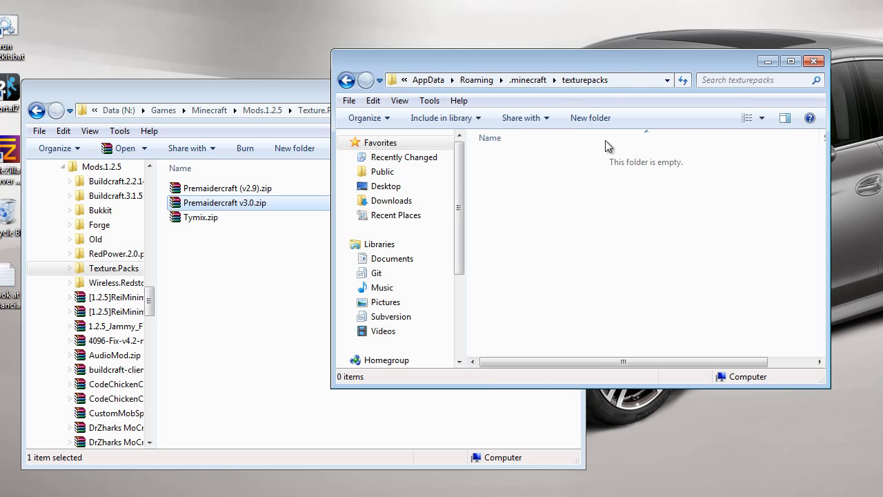
# - Reopen the texturepacks folder of .minecraft and copy Premaidercraft v3.0.zip into it
pyautogui.click(529, 82)
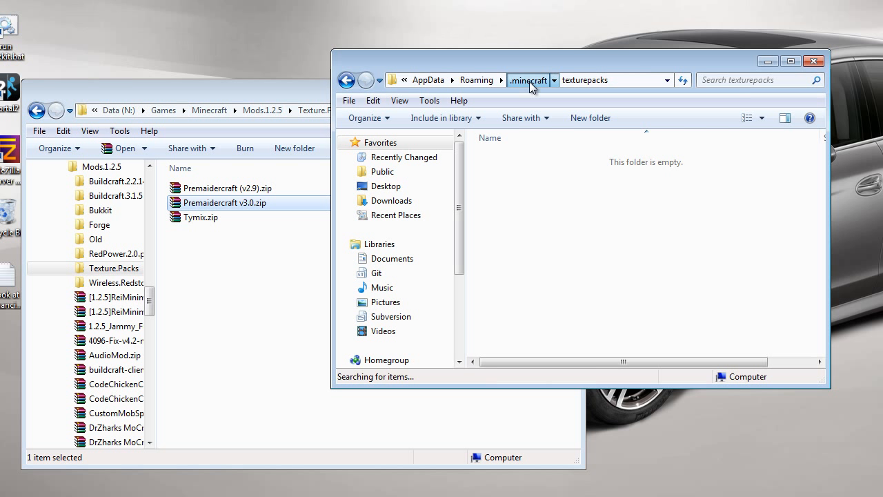
pyautogui.doubleClick(507, 246)
pyautogui.moveTo(231, 202); pyautogui.dragTo(607, 245)
pyautogui.click(645, 316)
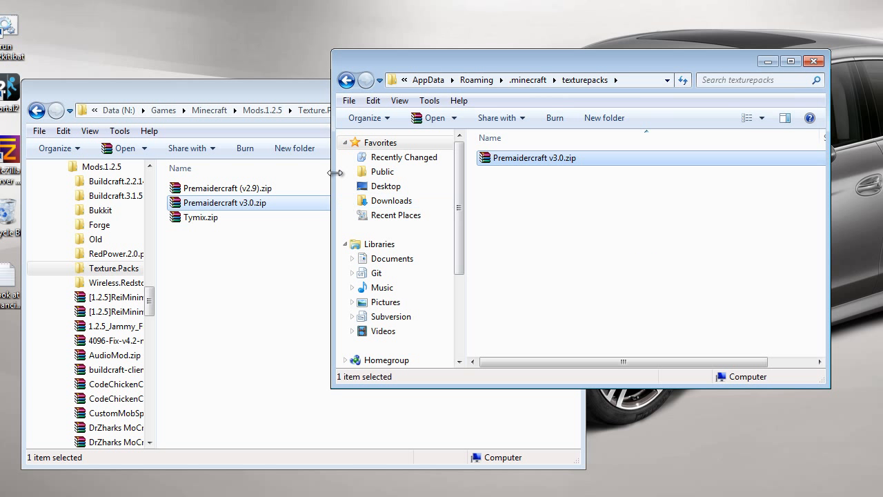
# - Return from the Texture.Packs folder to the client folder under Downloads\mods
pyautogui.click(266, 112)
pyautogui.click(262, 110)
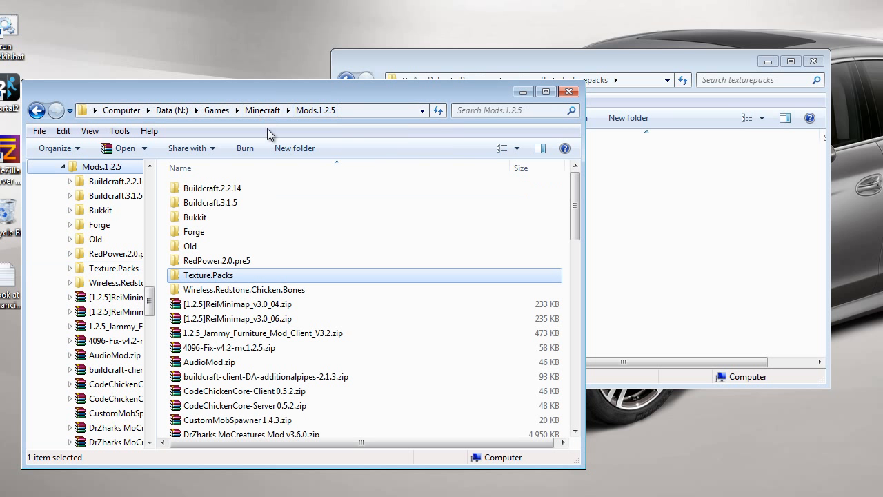
pyautogui.click(262, 110)
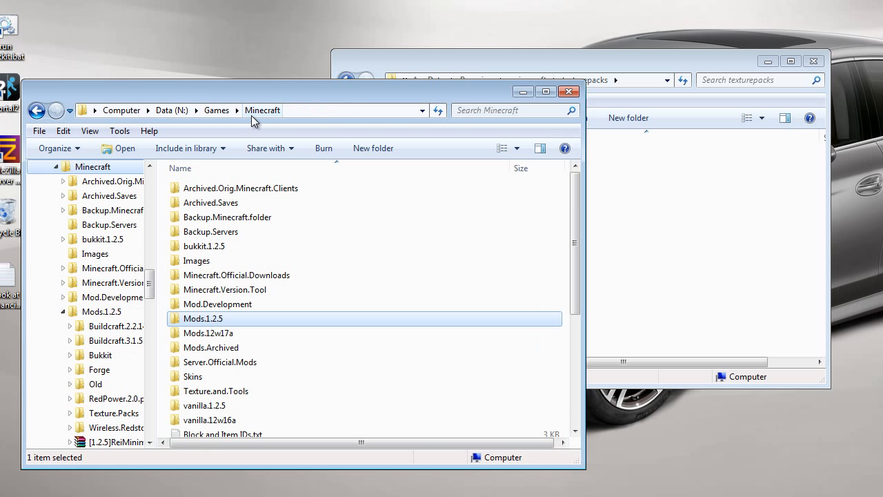
pyautogui.scroll(15, 152, 226)
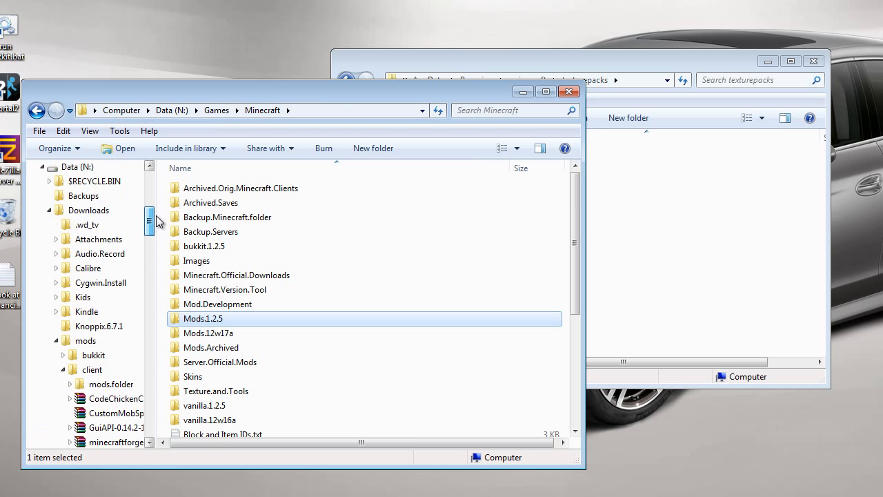
pyautogui.click(91, 239)
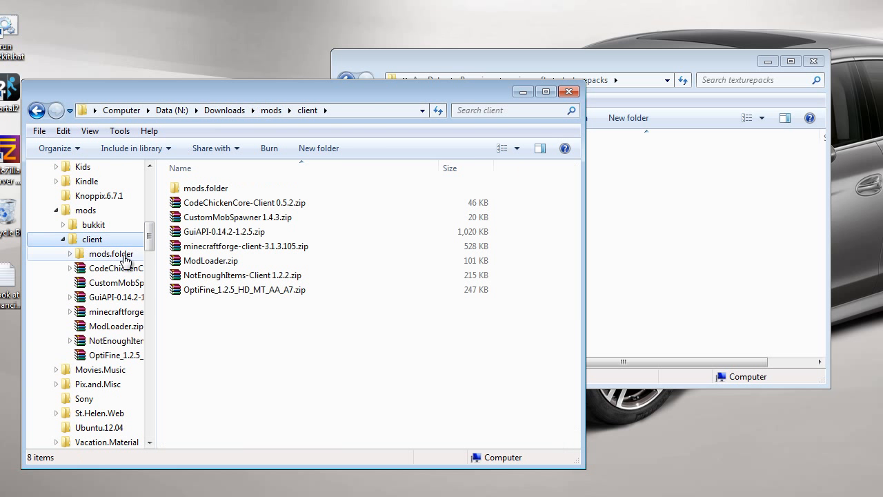
# - Open the mods folder of .minecraft in one window and the client's mods.folder in the other
pyautogui.click(697, 246)
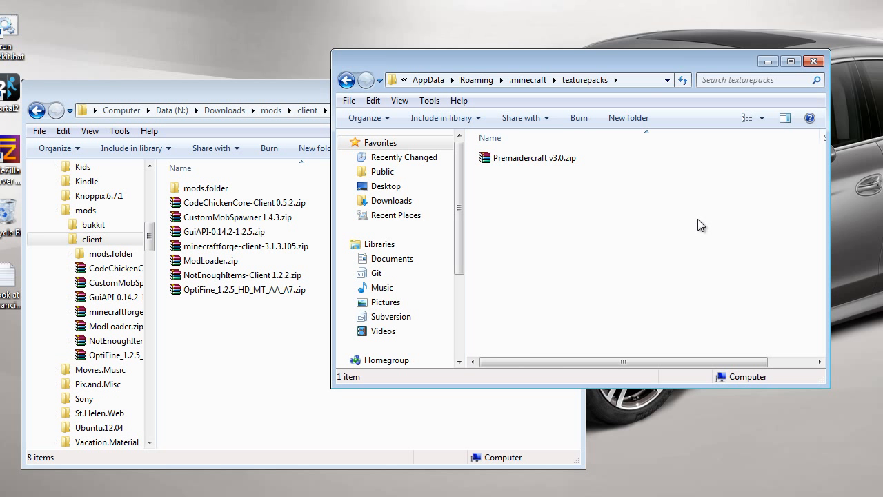
pyautogui.click(523, 82)
pyautogui.doubleClick(503, 187)
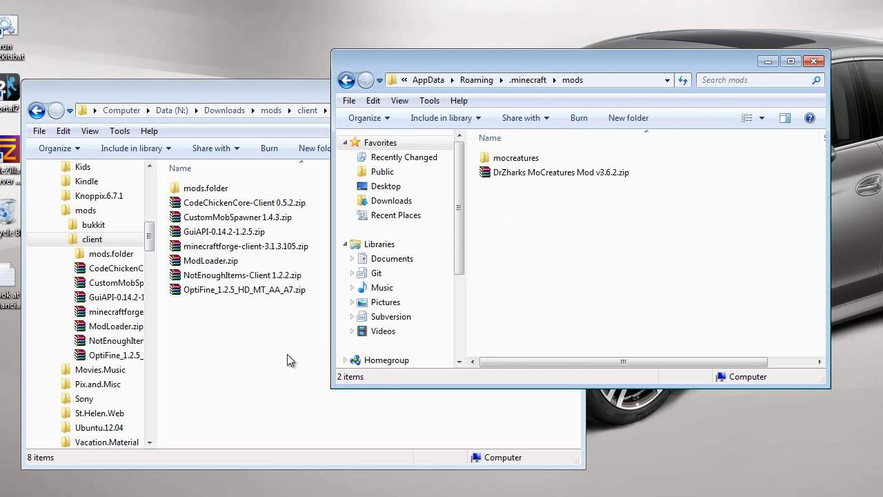
pyautogui.click(287, 359)
pyautogui.doubleClick(205, 187)
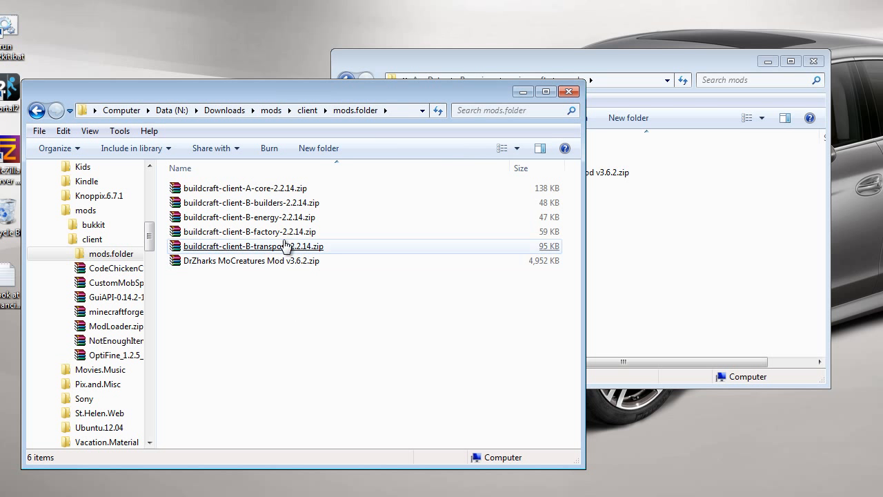
# - Copy the five buildcraft-client 2.2.14 zip files from mods.folder into the mods folder of .minecraft
pyautogui.click(286, 191)
pyautogui.keyDown('shift'); pyautogui.click(236, 245); pyautogui.keyUp('shift')
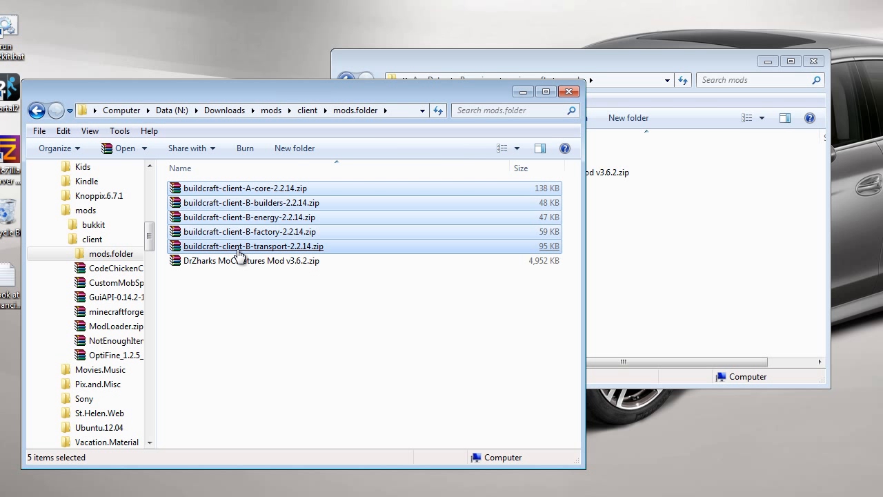
pyautogui.rightClick(647, 258)
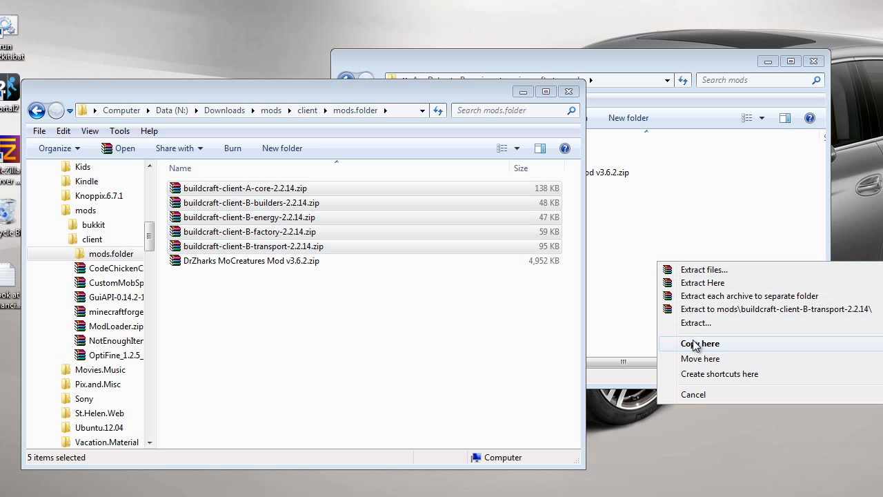
pyautogui.click(693, 340)
pyautogui.click(693, 342)
# - Return to the client folder in one window, and make a backup copy of minecraft.jar inside .minecraft\bin in the other
pyautogui.click(531, 81)
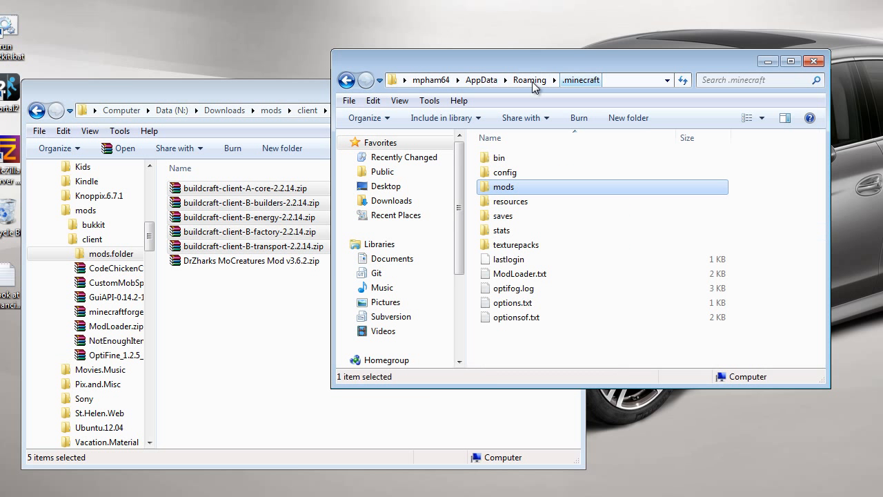
pyautogui.click(308, 111)
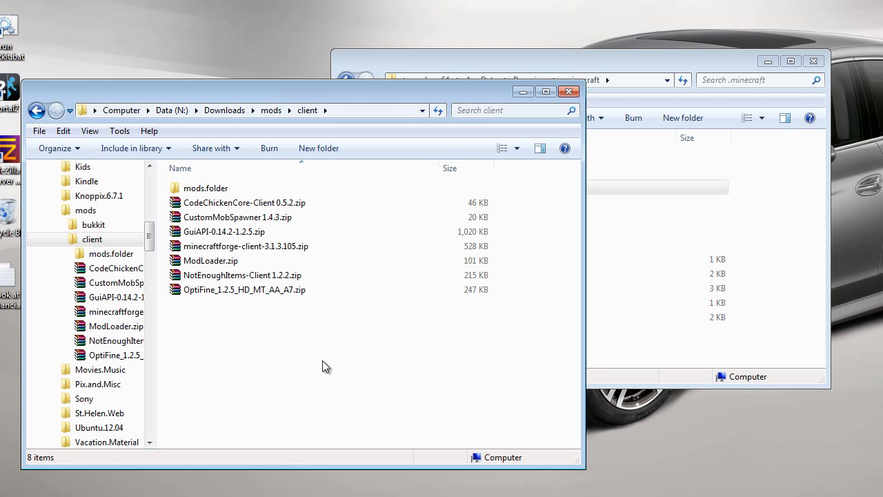
pyautogui.click(324, 276)
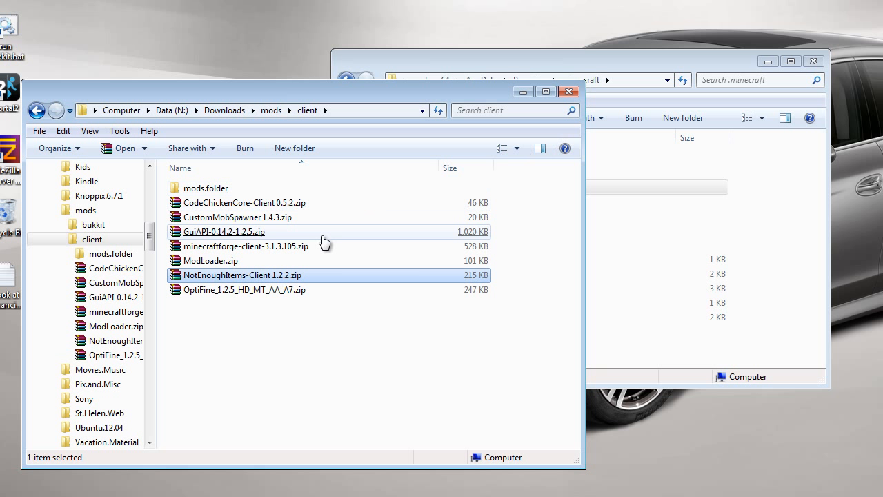
pyautogui.click(647, 64)
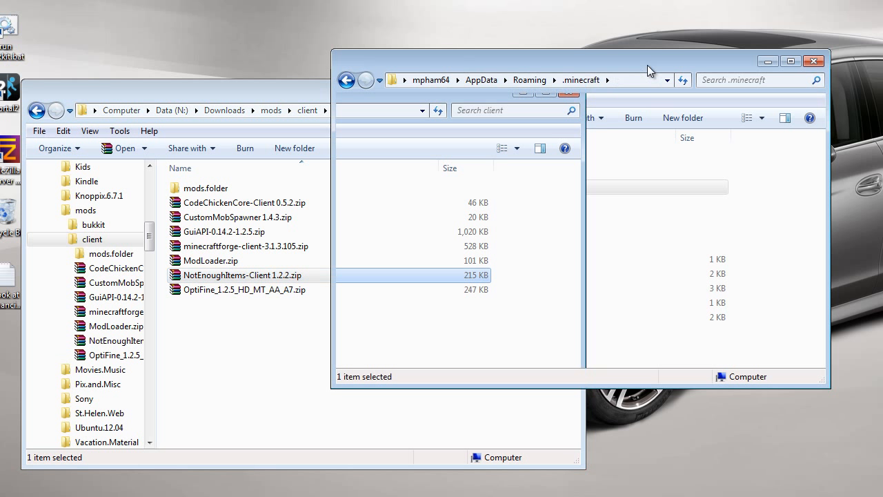
pyautogui.doubleClick(517, 161)
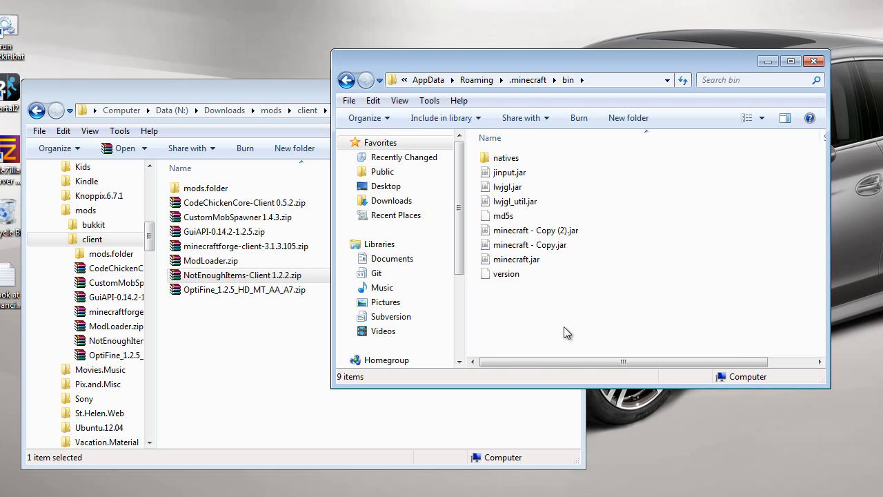
pyautogui.moveTo(527, 259); pyautogui.dragTo(559, 322)
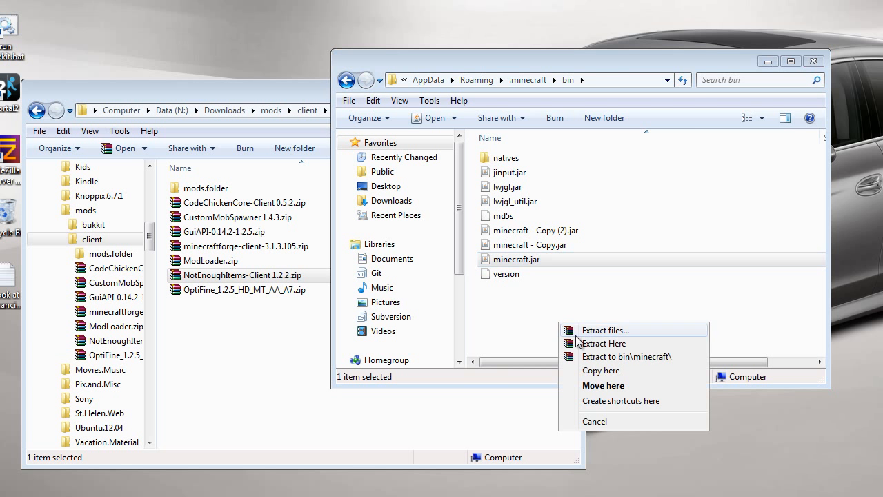
pyautogui.click(599, 371)
# - Open the original minecraft.jar from the bin folder as an archive in WinRAR
pyautogui.click(516, 273)
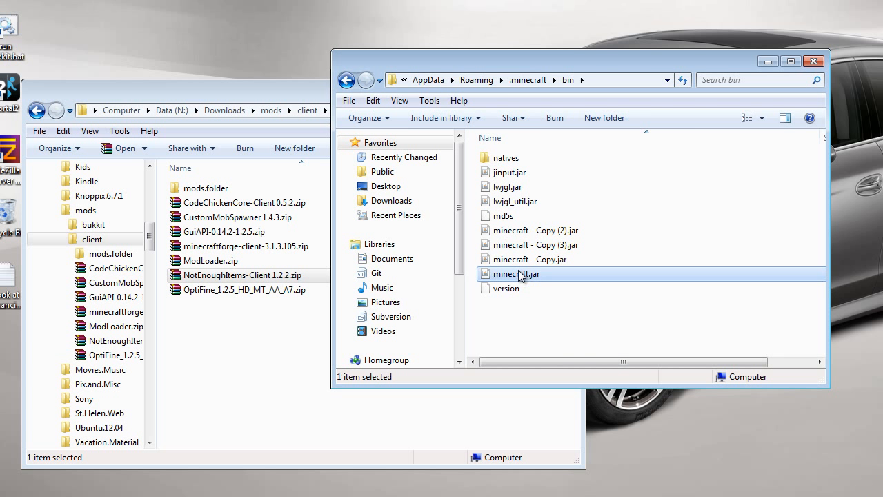
pyautogui.rightClick(518, 273)
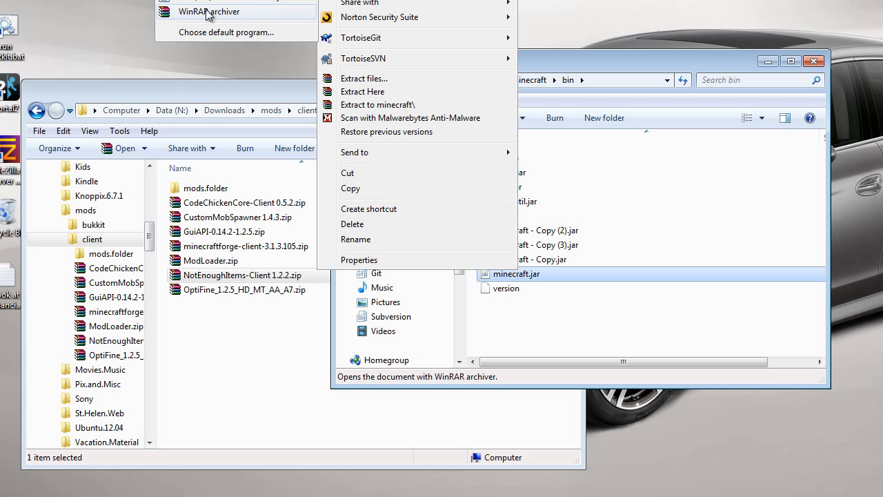
pyautogui.click(207, 8)
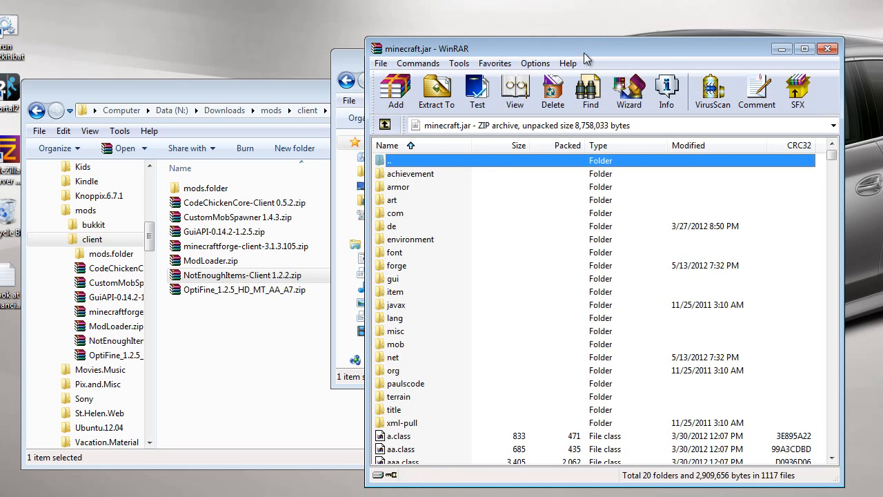
pyautogui.scroll(-15, 842, 255)
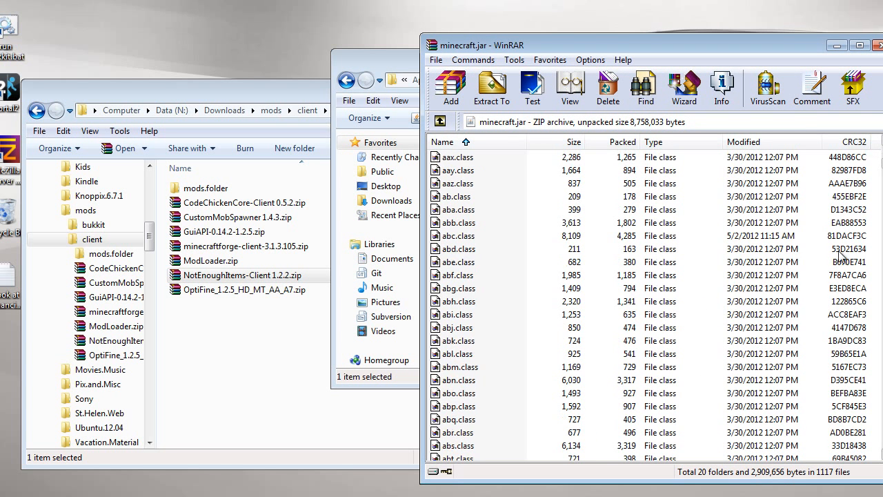
# - Add all contents of CodeChickenCore-Client 0.5.2.zip to minecraft.jar with Add and replace files, and close the source archive
pyautogui.click(232, 83)
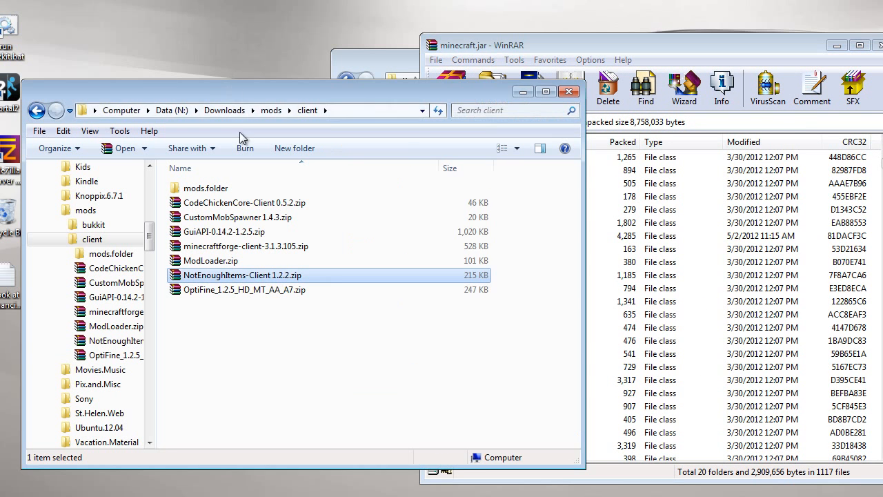
pyautogui.doubleClick(214, 208)
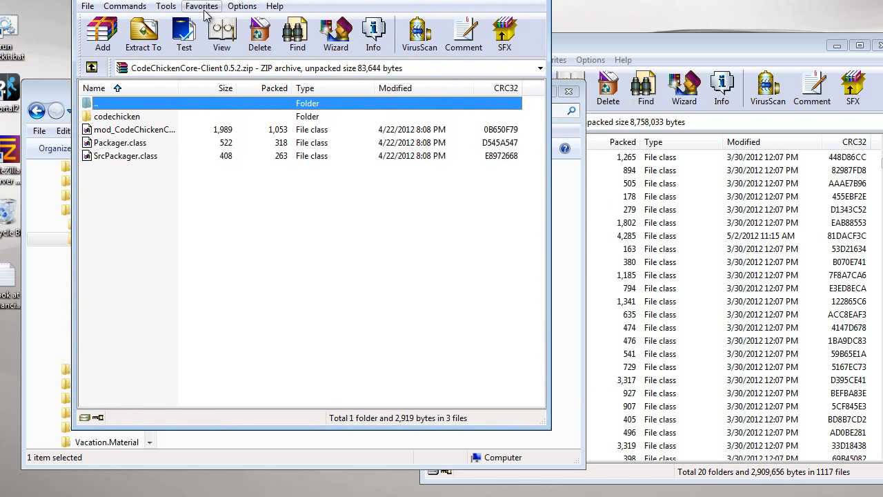
pyautogui.moveTo(183, 250); pyautogui.dragTo(94, 116)
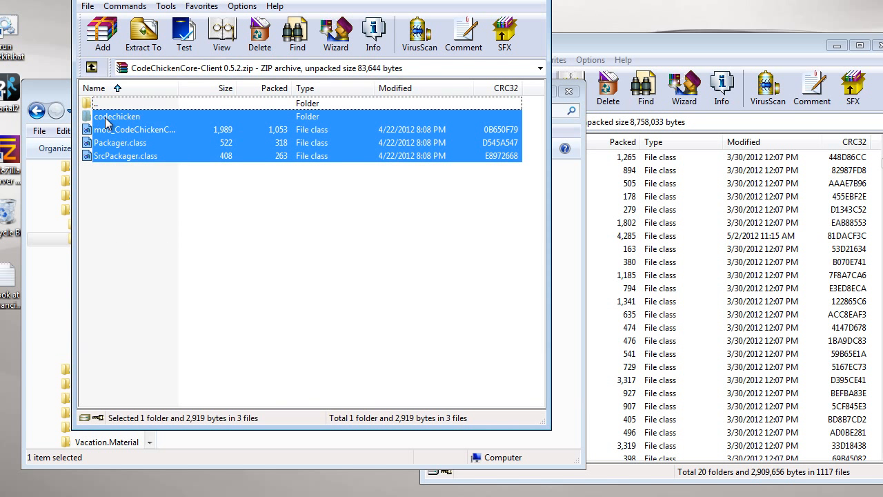
pyautogui.rightClick(127, 209)
pyautogui.moveTo(105, 159); pyautogui.dragTo(617, 331)
pyautogui.moveTo(817, 445); pyautogui.dragTo(818, 445)
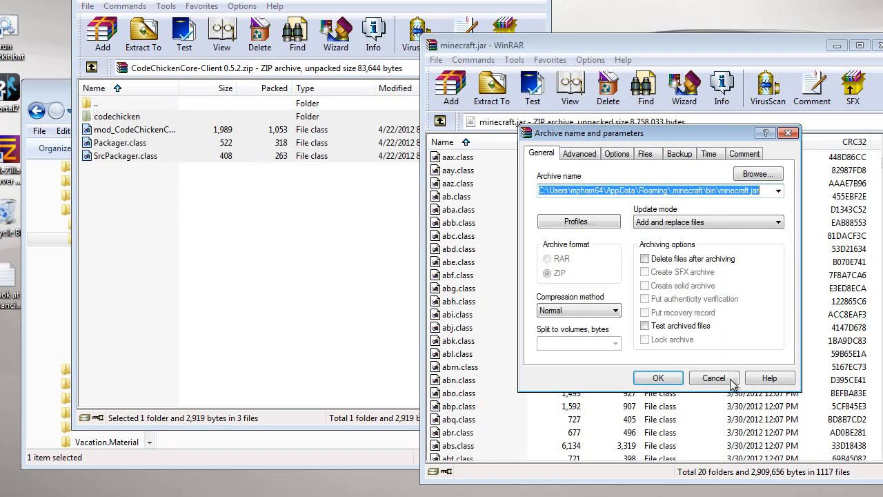
pyautogui.click(660, 378)
pyautogui.moveTo(433, 0); pyautogui.dragTo(417, 9)
pyautogui.click(512, 4)
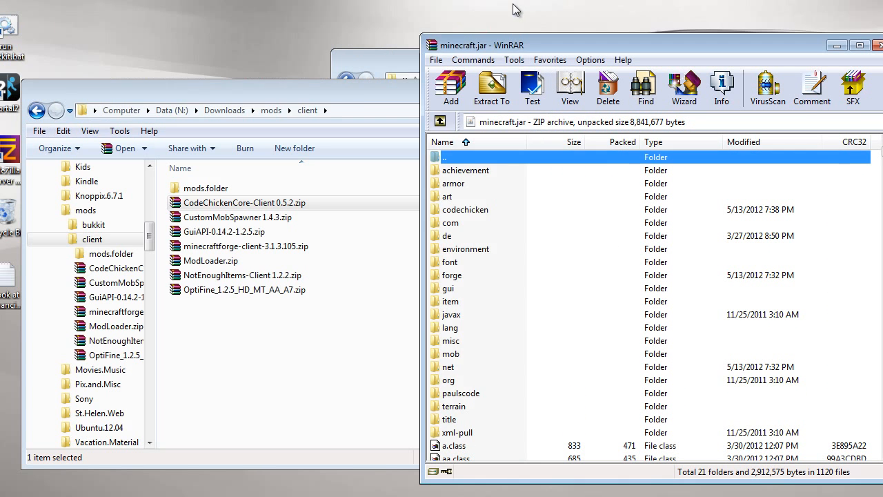
# - Add all contents of NotEnoughItems-Client 1.2.2.zip to minecraft.jar with Add and replace files, and close both archives
pyautogui.click(358, 92)
pyautogui.click(270, 383)
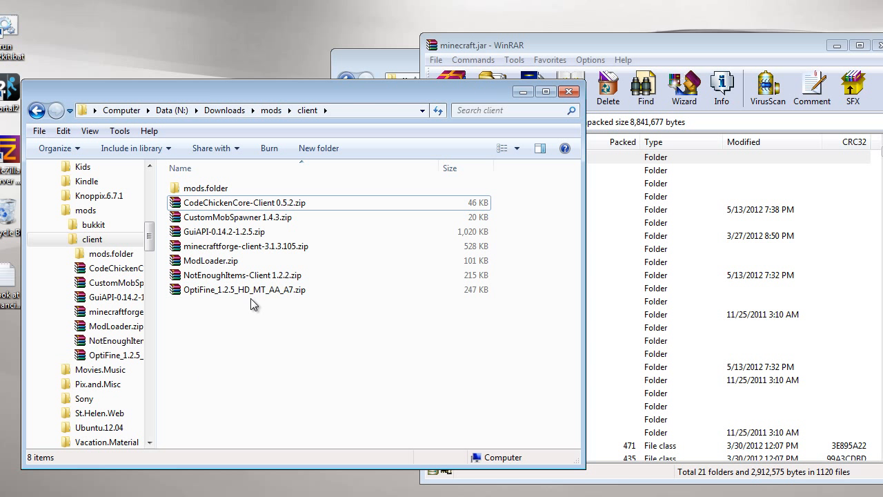
pyautogui.doubleClick(220, 276)
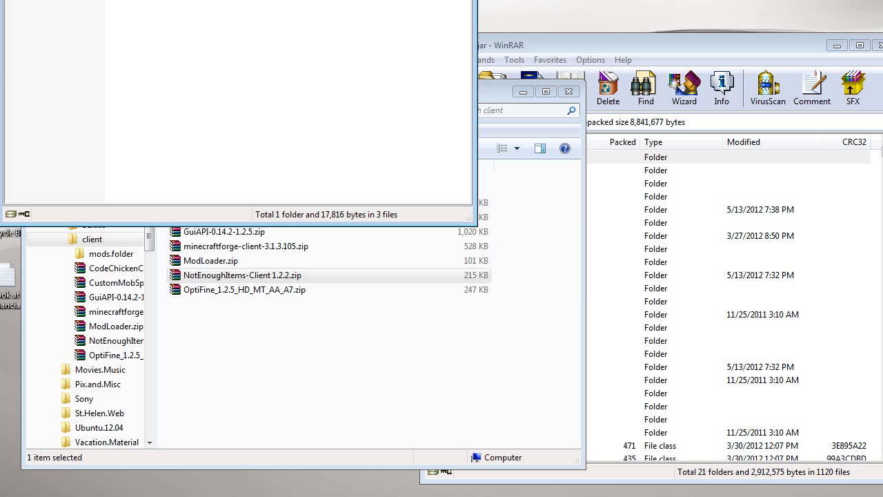
pyautogui.click(151, 140)
pyautogui.keyDown('shift'); pyautogui.click(116, 180); pyautogui.keyUp('shift')
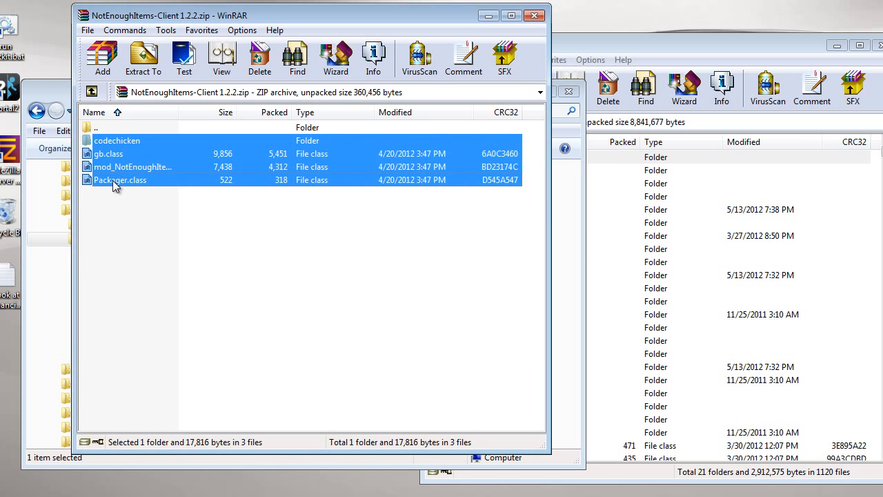
pyautogui.moveTo(830, 429); pyautogui.dragTo(828, 432)
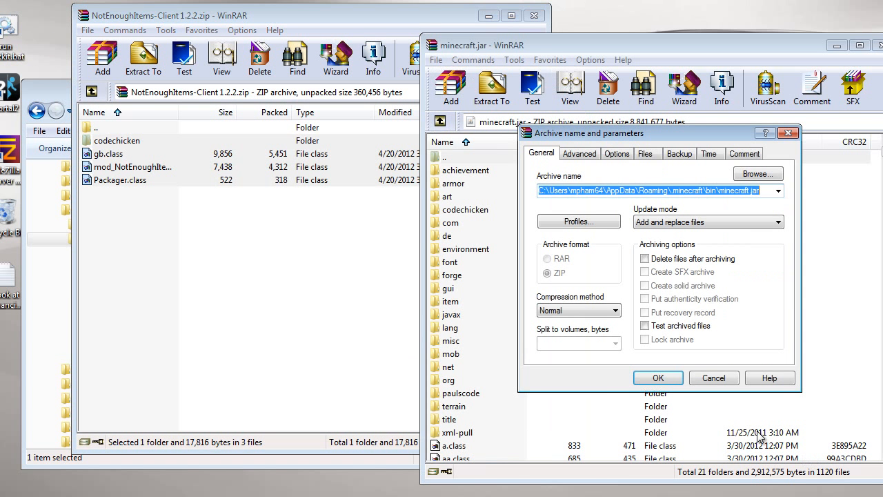
pyautogui.click(658, 378)
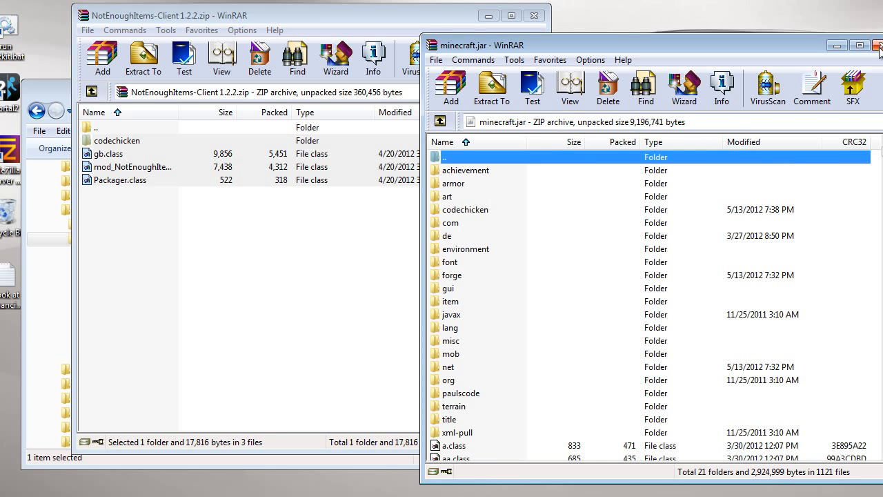
pyautogui.click(475, 19)
pyautogui.click(533, 15)
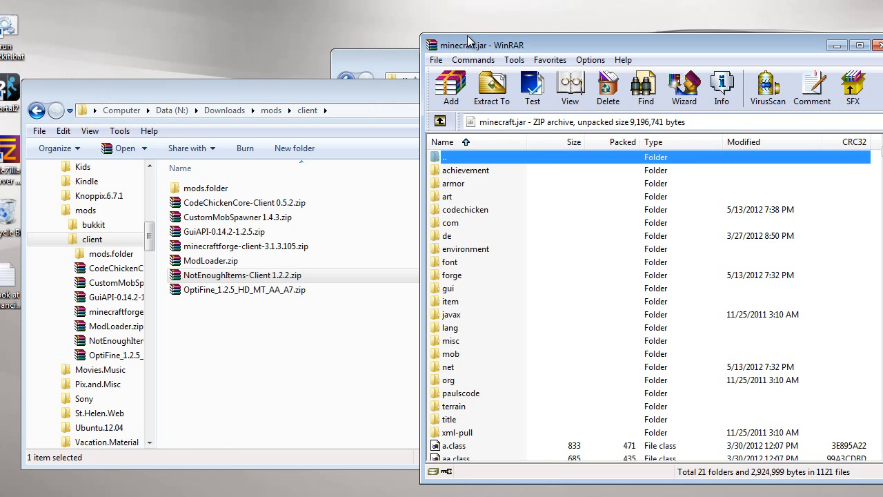
pyautogui.click(285, 339)
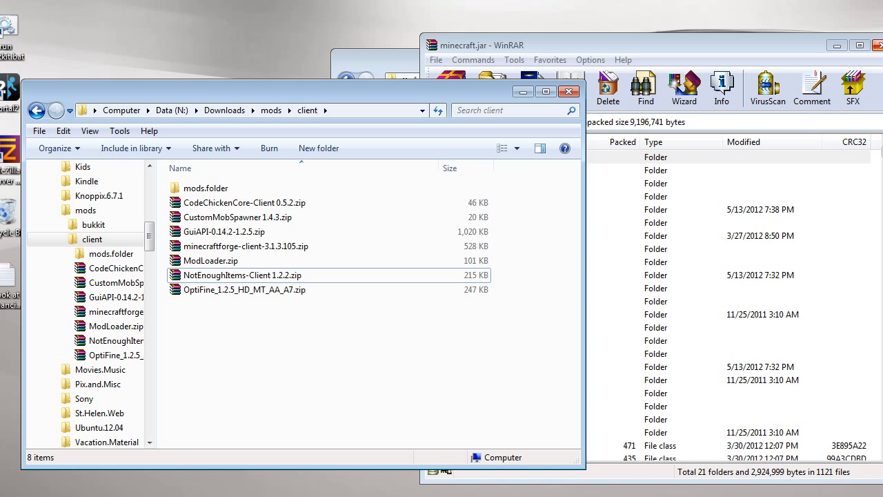
pyautogui.click(877, 46)
# - Switch to the Minecraft Launcher, enlarge its window and log in with the remembered account
pyautogui.click(634, 60)
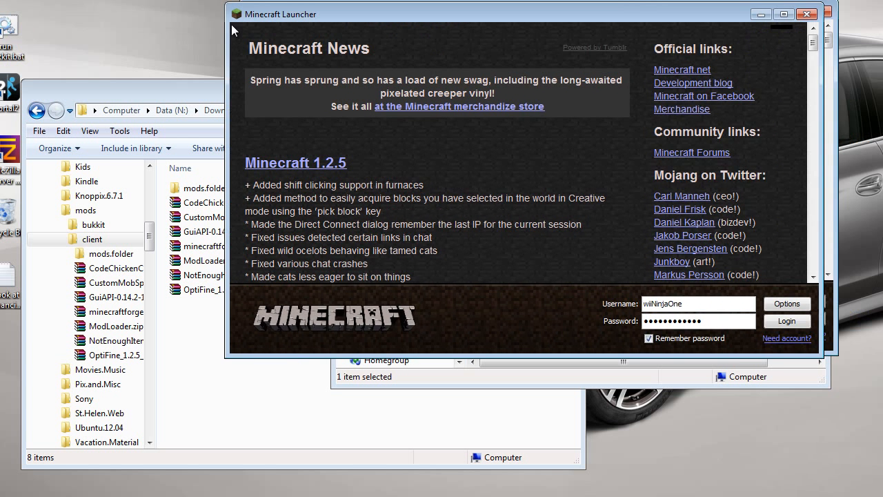
pyautogui.moveTo(297, 18); pyautogui.dragTo(74, 14)
pyautogui.moveTo(599, 353); pyautogui.dragTo(858, 488)
pyautogui.click(831, 455)
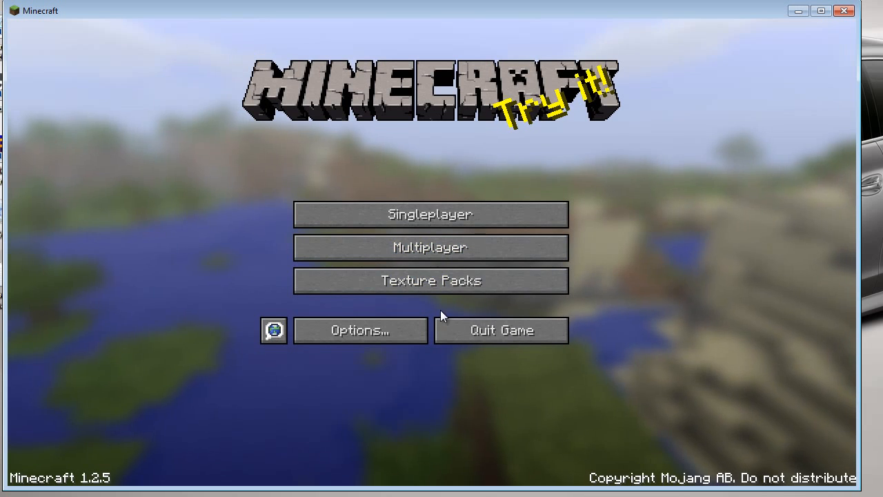
# - Select Premaidercraft v3.0.zip as the texture pack and return to the title screen
pyautogui.click(417, 291)
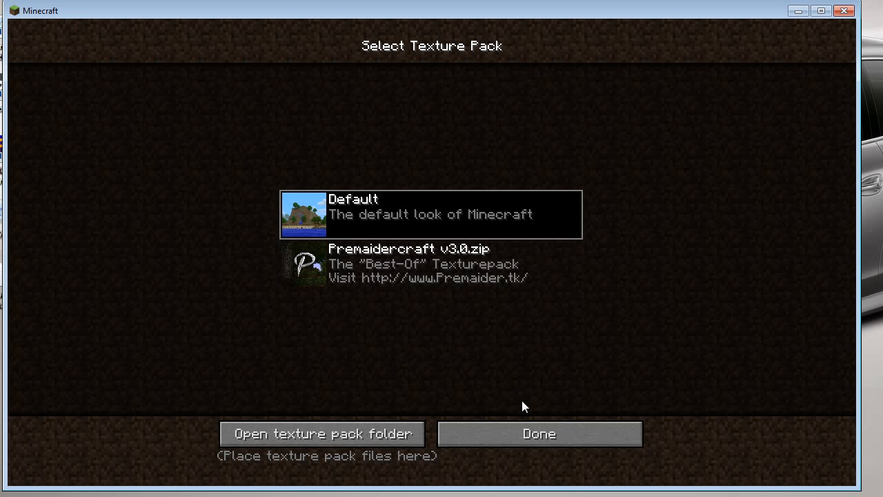
pyautogui.click(462, 287)
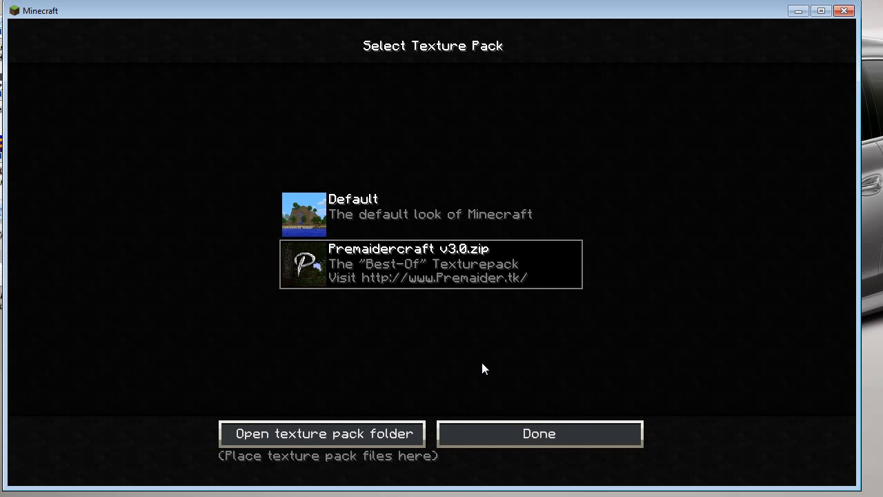
pyautogui.click(536, 416)
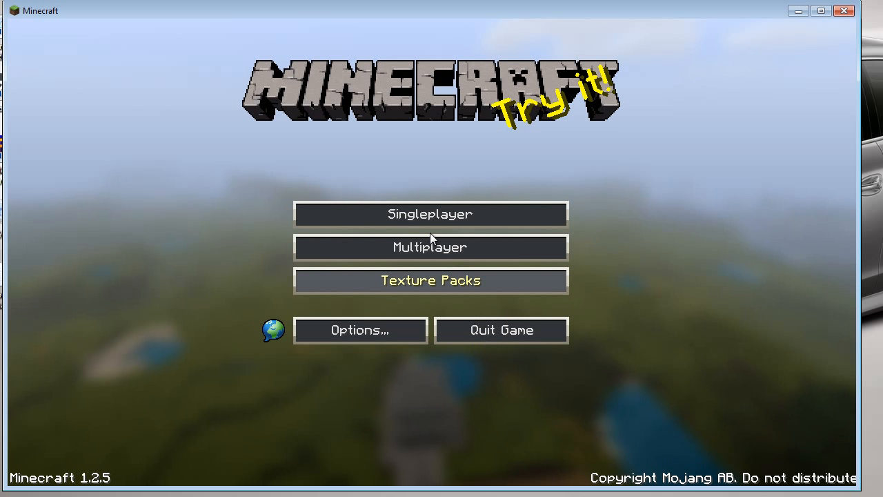
# - Load the singleplayer world TestMoCreatures
pyautogui.click(418, 215)
pyautogui.click(371, 223)
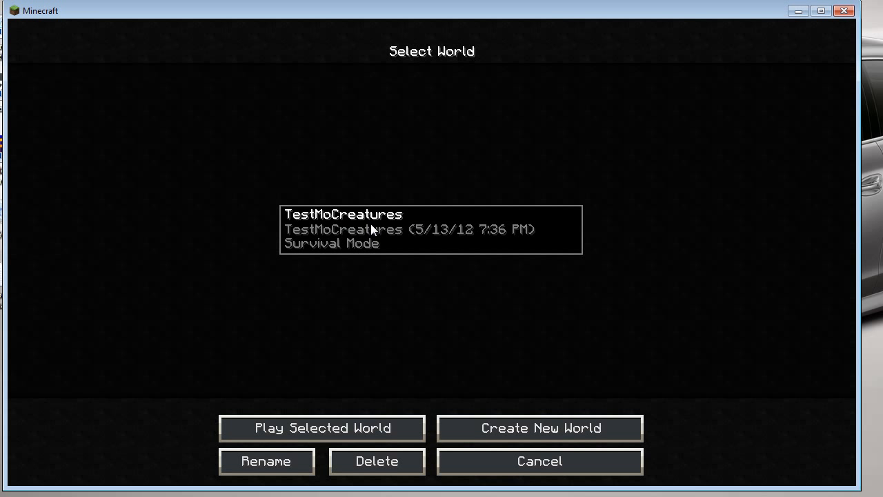
pyautogui.click(300, 431)
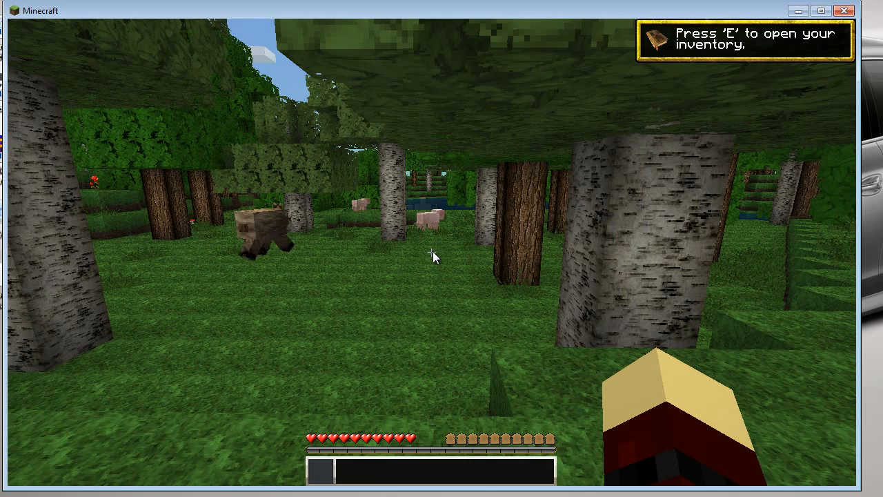
# - Take the cyan, purple and yellow pipes from page 4 of the inventory's item list and hold the cyan one
pyautogui.press('e')
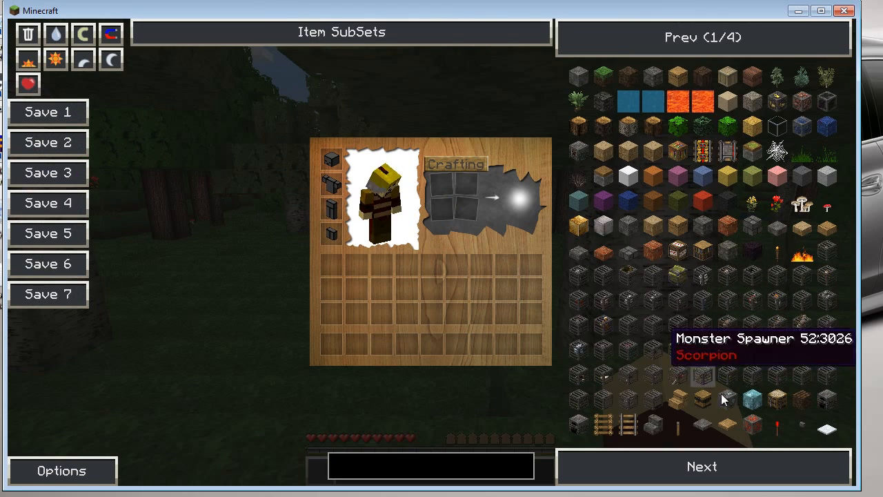
pyautogui.click(737, 466)
pyautogui.click(737, 466)
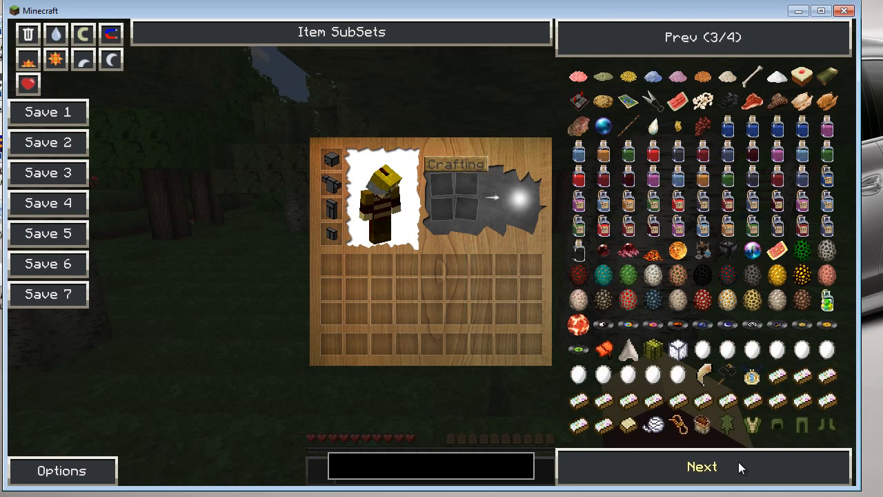
pyautogui.click(738, 467)
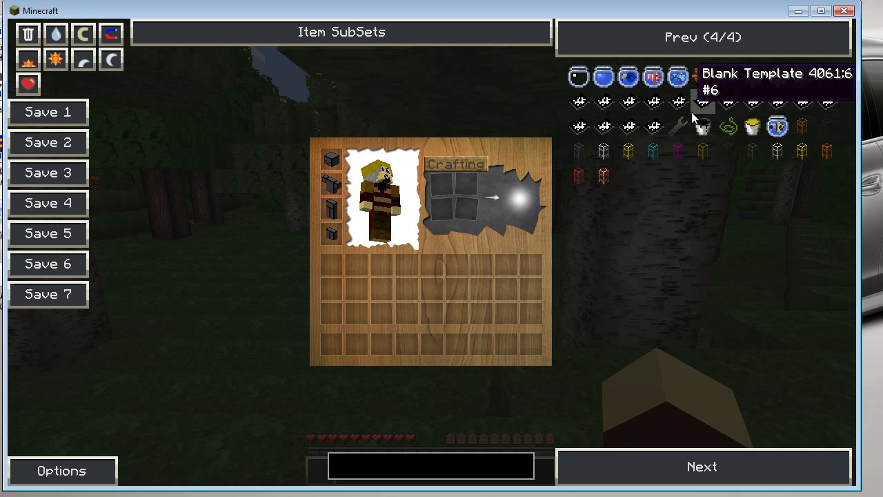
pyautogui.click(652, 151)
pyautogui.click(677, 151)
pyautogui.click(702, 151)
pyautogui.press('e')
pyautogui.scroll(1, 431, 252)
pyautogui.scroll(-1, 431, 252)
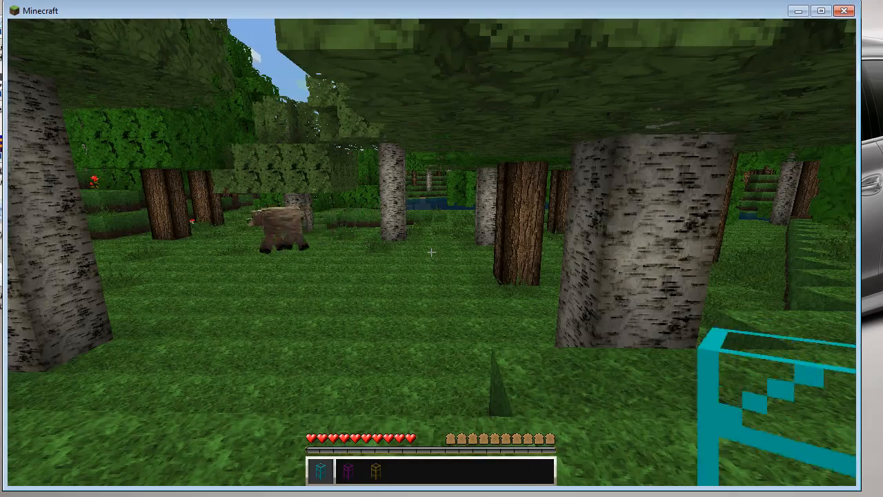
# - Place the cyan, purple and yellow pipes apart from each other along the grass beside the birch tree
pyautogui.press('w')
pyautogui.rightClick(431, 253)
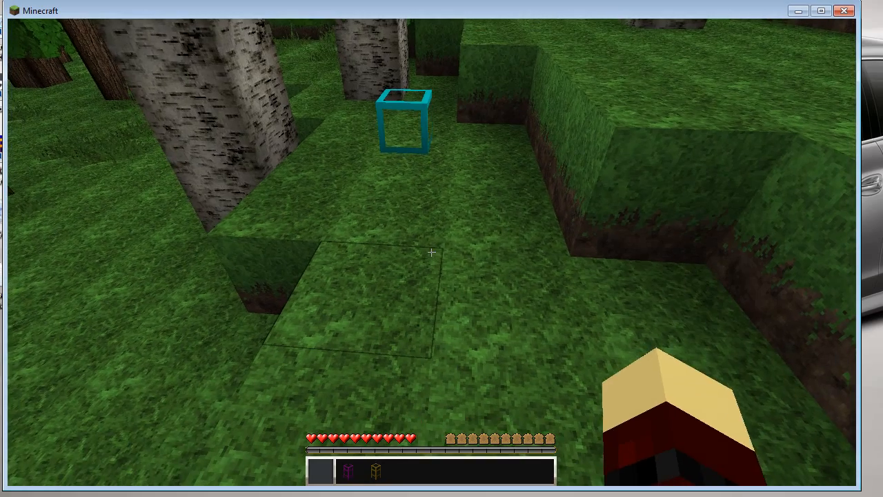
pyautogui.scroll(-1, 431, 252)
pyautogui.rightClick(431, 252)
pyautogui.press('s')
pyautogui.scroll(-1, 431, 253)
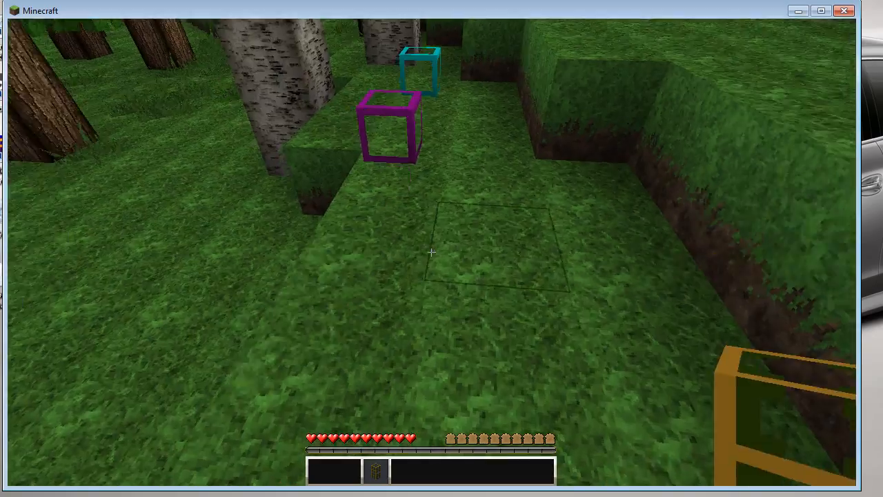
pyautogui.rightClick(431, 252)
pyautogui.press('w')
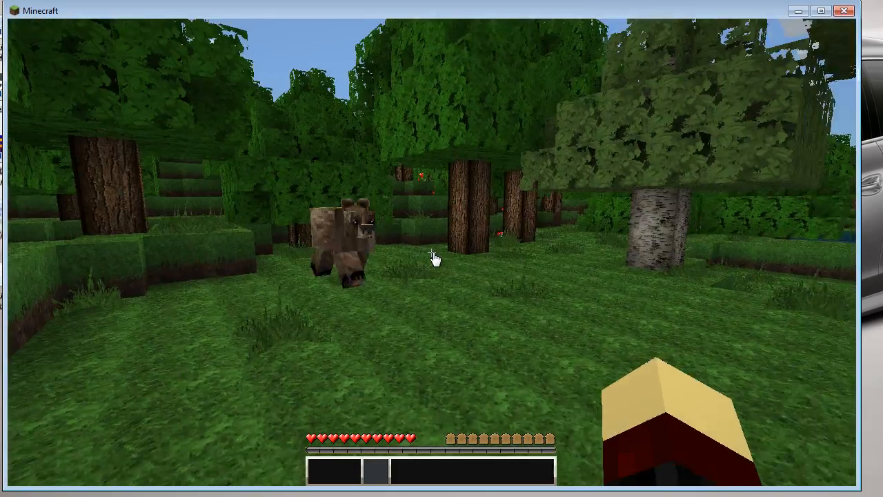
# - Save and leave the singleplayer world and quit the game
pyautogui.press('Escape')
pyautogui.click(440, 290)
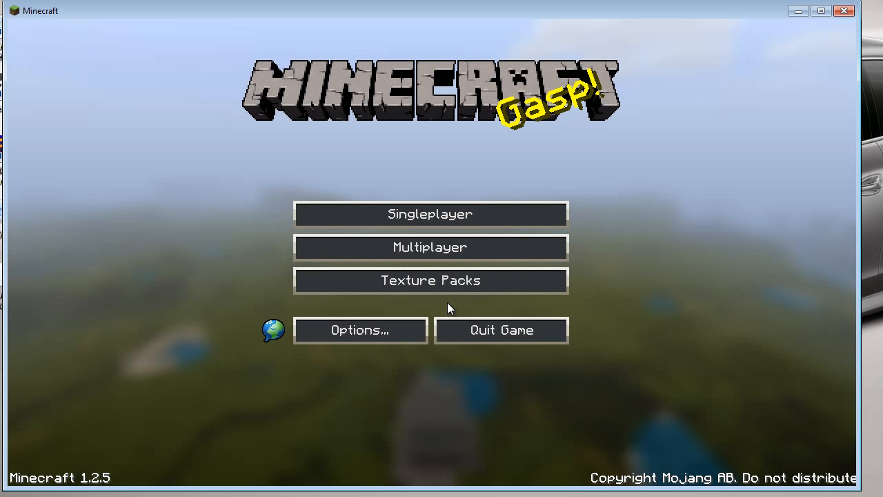
pyautogui.click(475, 330)
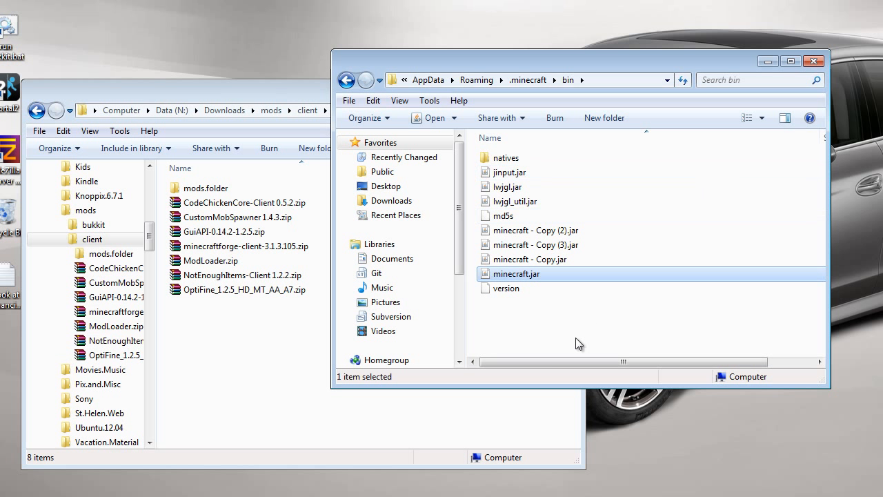
# - Review the client's mods.folder contents and the craftbukkit jar in the bukkit downloads folder
pyautogui.click(260, 377)
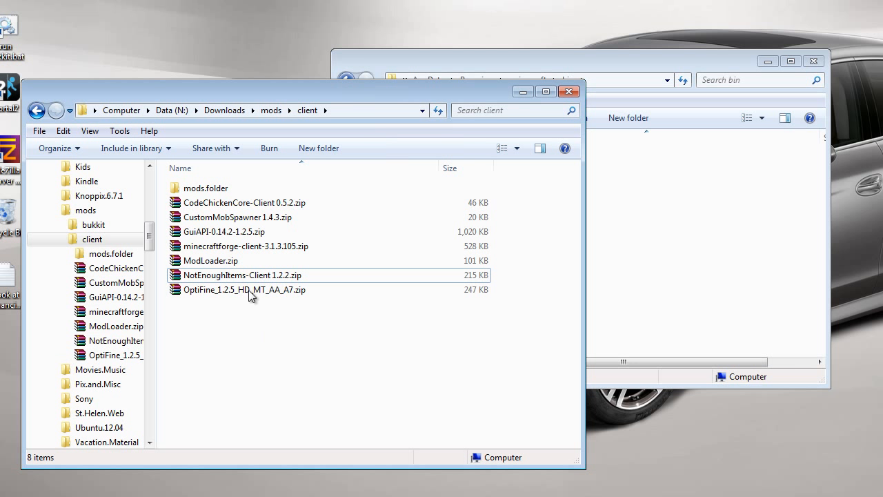
pyautogui.doubleClick(209, 191)
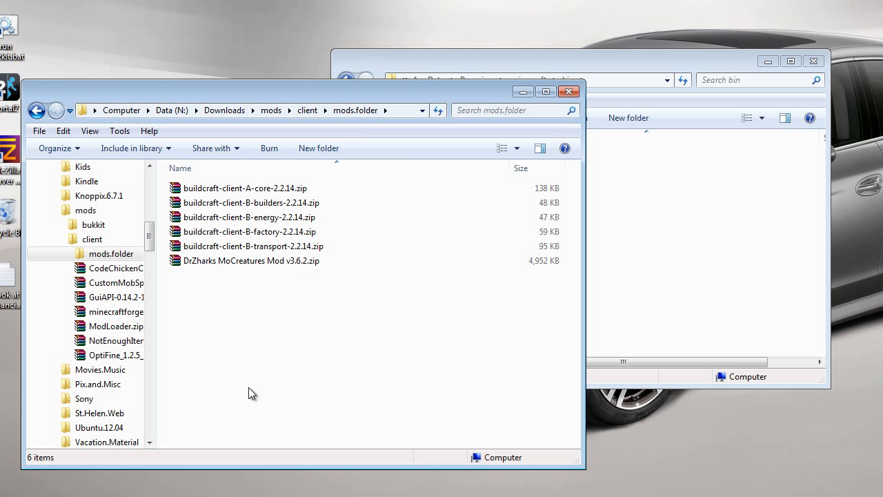
pyautogui.click(707, 330)
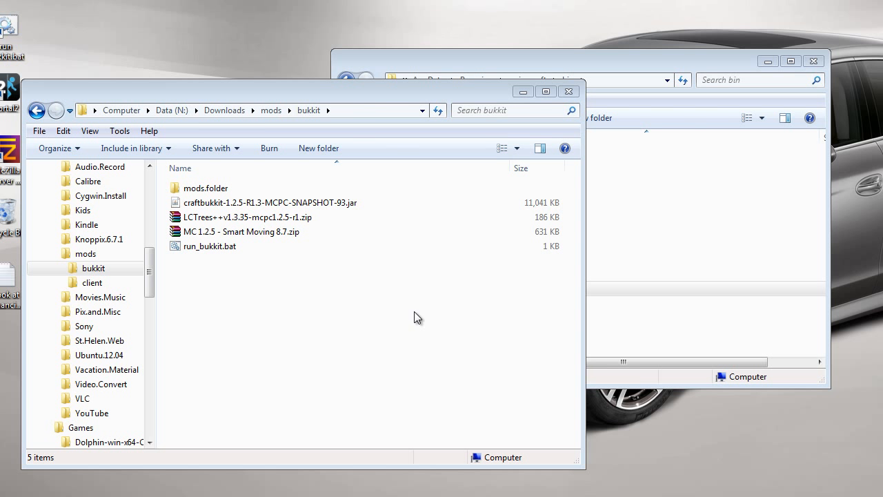
pyautogui.click(318, 341)
pyautogui.click(337, 207)
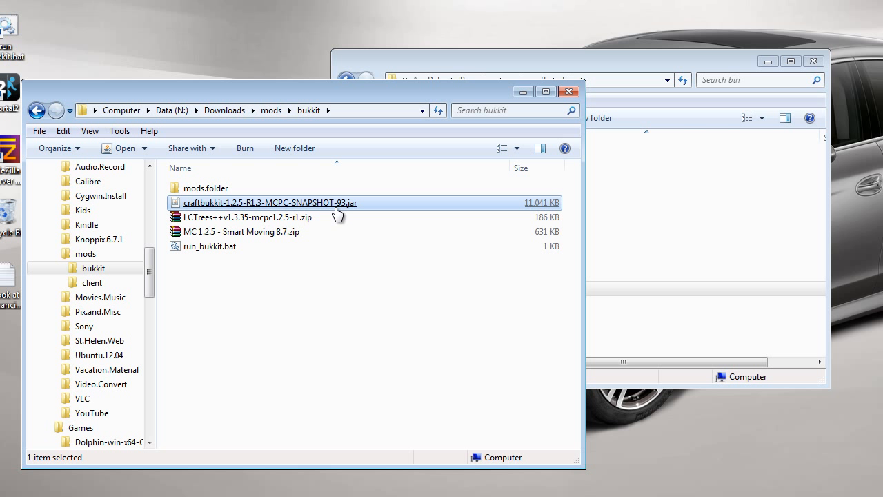
# - Create a new folder named server inside the bukkit folder
pyautogui.rightClick(312, 273)
pyautogui.moveTo(245, 245)
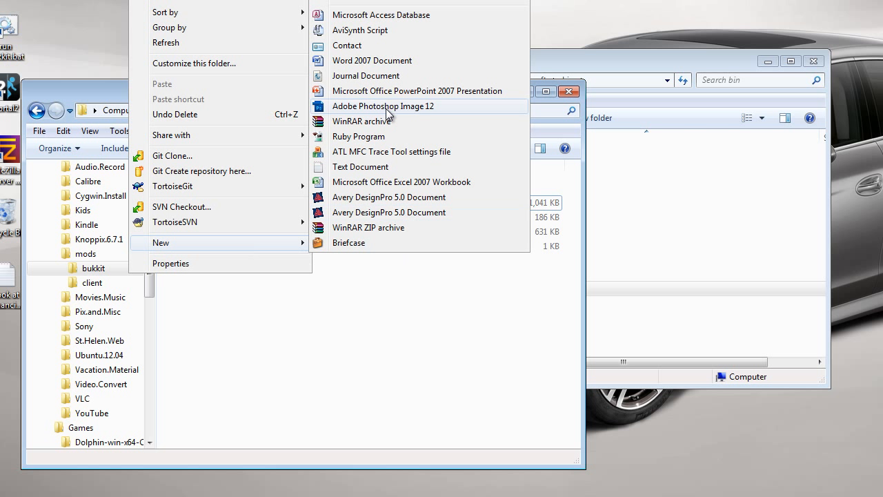
pyautogui.click(345, 4)
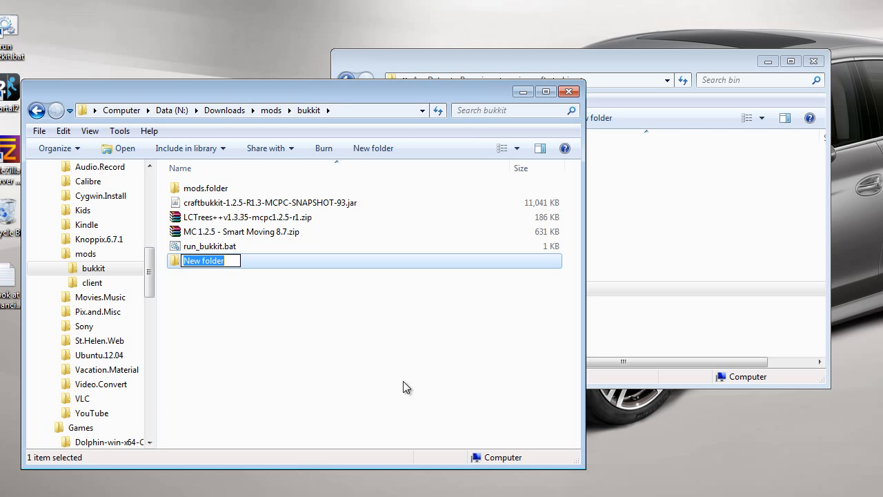
pyautogui.write('server')
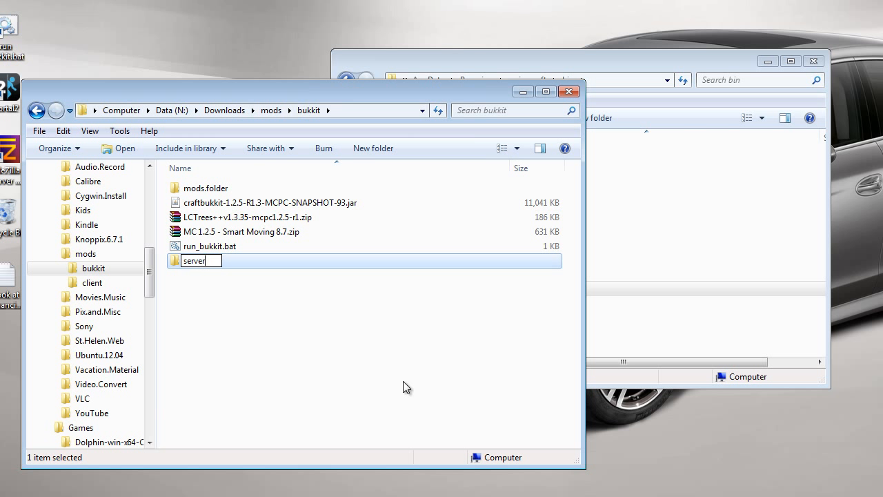
pyautogui.press('Return')
pyautogui.click(293, 304)
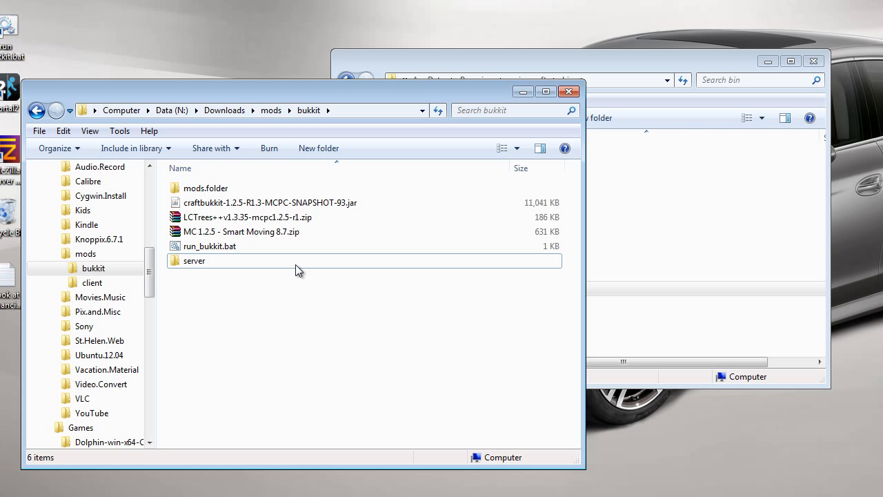
# - Move craftbukkit-1.2.5-R1.3-MCPC-SNAPSHOT-93.jar and run_bukkit.bat into the server folder
pyautogui.click(327, 203)
pyautogui.moveTo(328, 205); pyautogui.dragTo(190, 263)
pyautogui.click(246, 325)
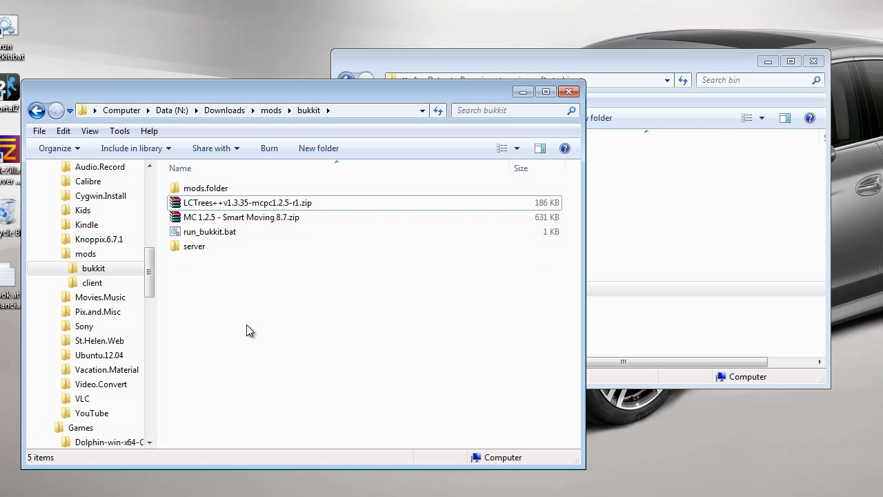
pyautogui.click(218, 234)
pyautogui.click(229, 287)
pyautogui.click(222, 235)
pyautogui.moveTo(223, 235); pyautogui.dragTo(197, 246)
pyautogui.click(240, 271)
# - Examine the Java launch command of run_bukkit.bat from the server folder in Notepad and close the file
pyautogui.doubleClick(208, 234)
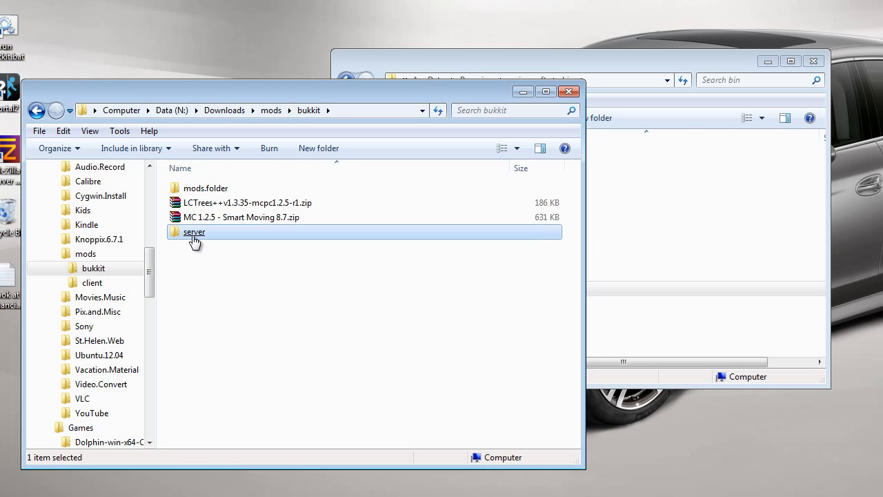
pyautogui.rightClick(222, 211)
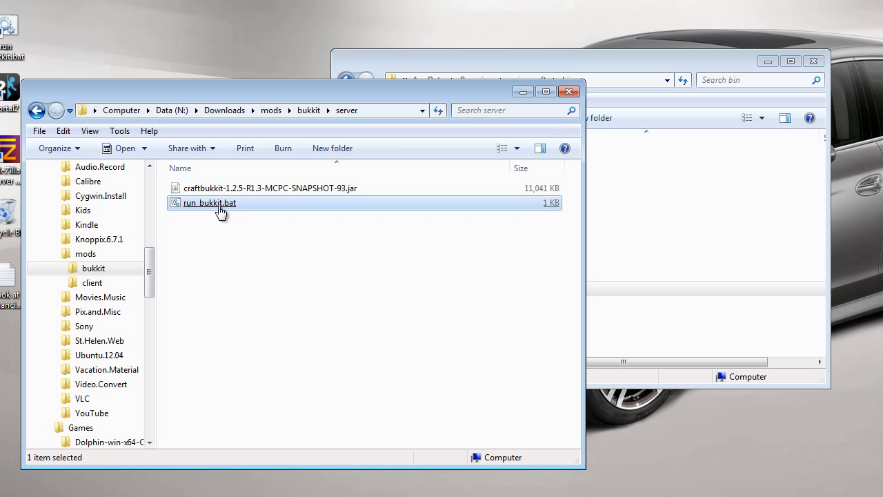
pyautogui.click(77, 61)
pyautogui.moveTo(345, 278); pyautogui.dragTo(406, 234)
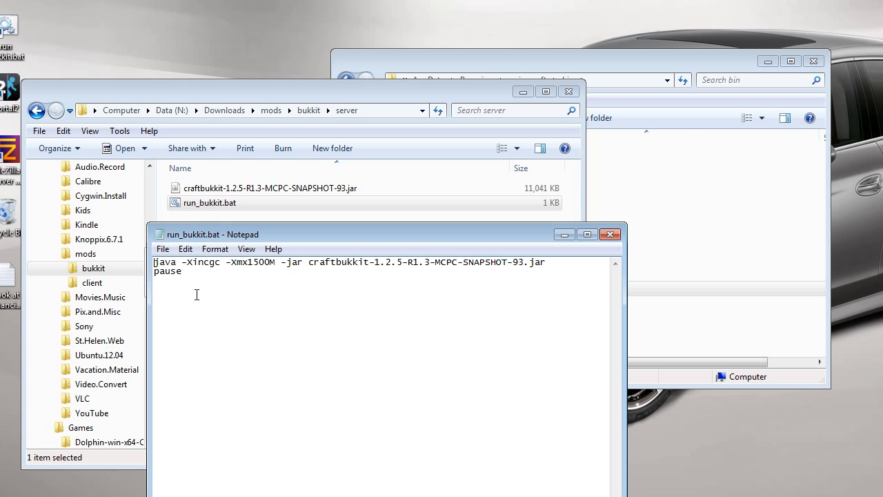
pyautogui.doubleClick(167, 262)
pyautogui.click(215, 304)
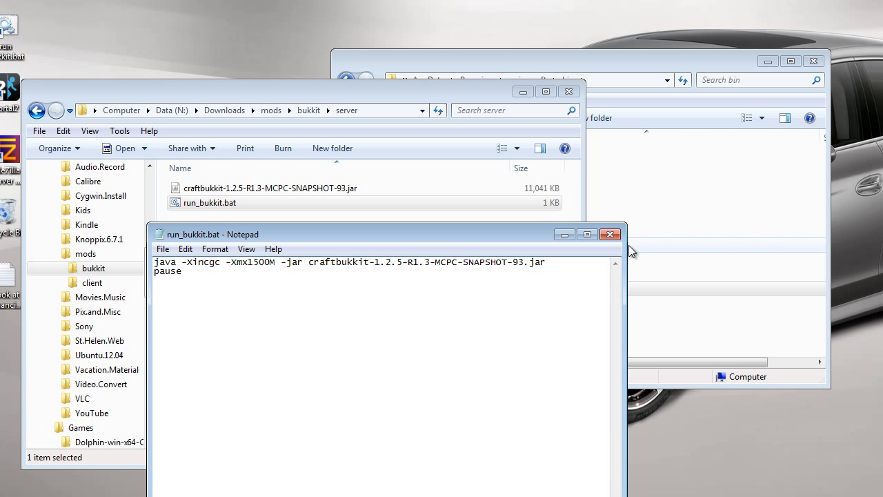
pyautogui.click(610, 233)
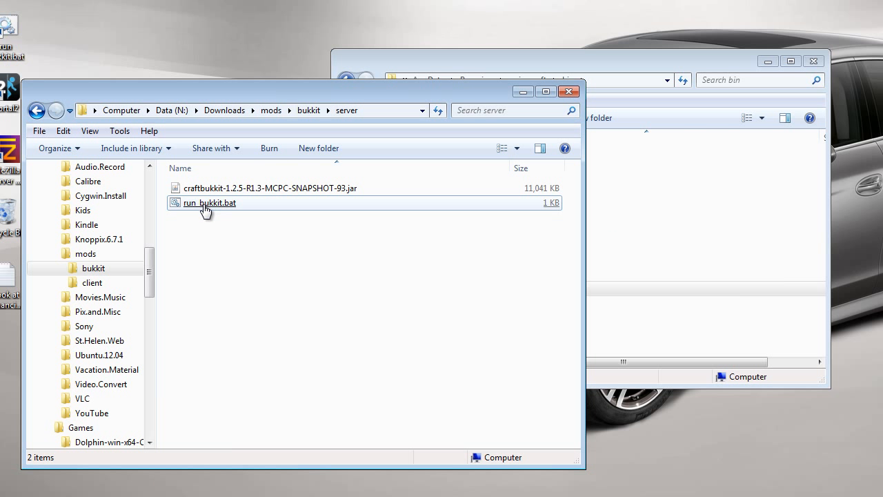
# - Run run_bukkit.bat to start the Bukkit server and arrange the console beside the server folder window
pyautogui.doubleClick(206, 207)
pyautogui.moveTo(421, 0); pyautogui.dragTo(681, 257)
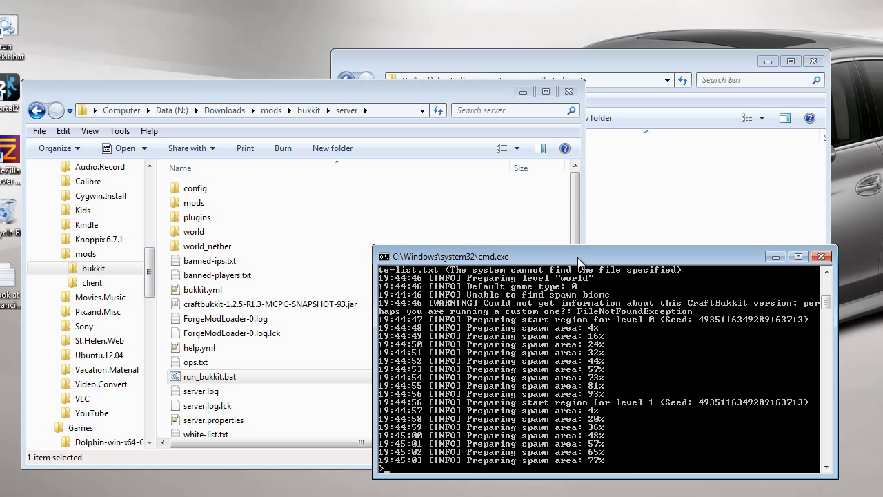
pyautogui.moveTo(577, 257); pyautogui.dragTo(598, 262)
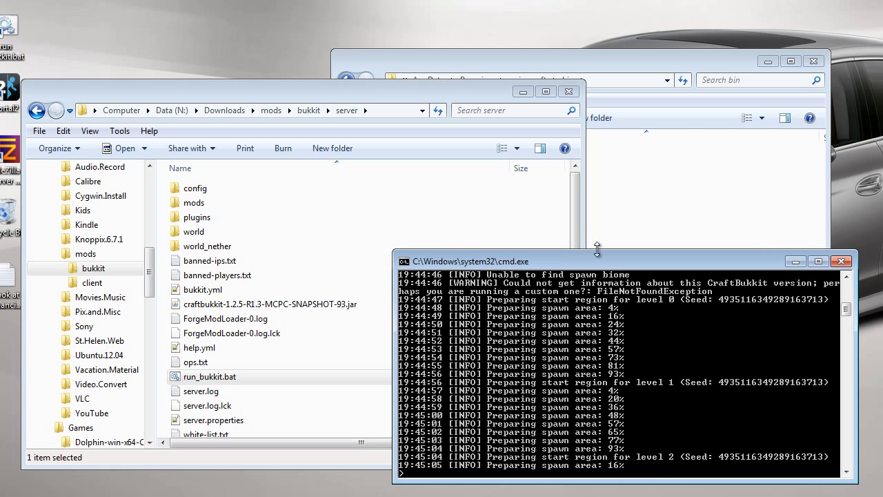
pyautogui.moveTo(451, 94); pyautogui.dragTo(448, 71)
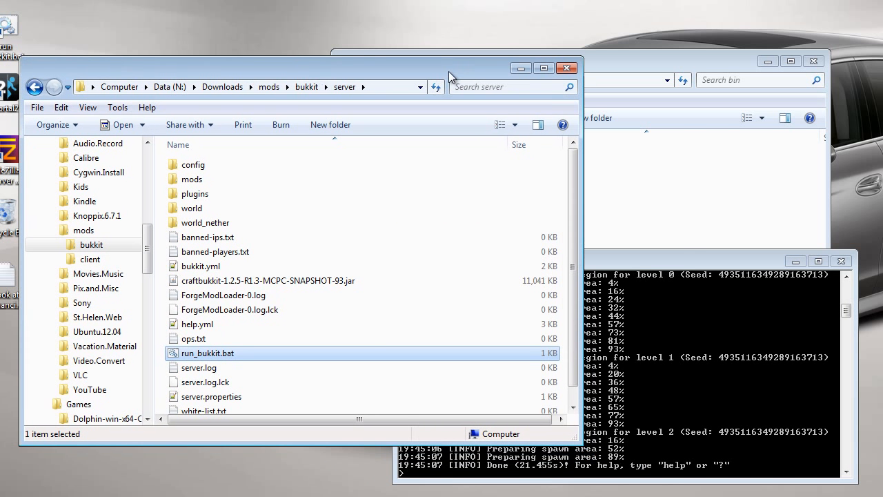
pyautogui.click(690, 263)
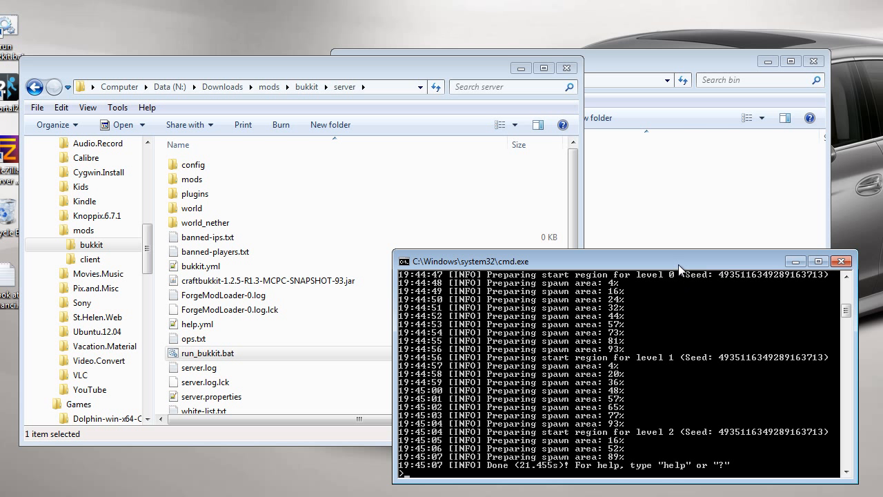
pyautogui.moveTo(678, 265); pyautogui.dragTo(674, 257)
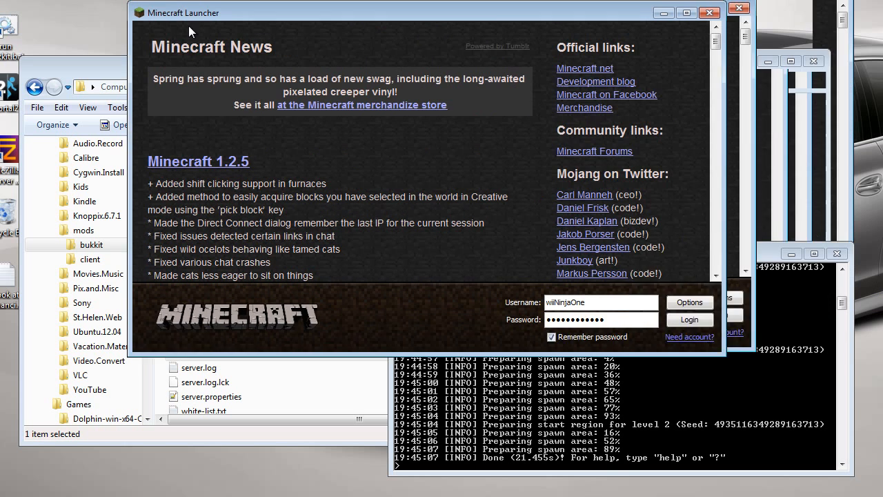
# - Reposition and enlarge the Minecraft Launcher window and log in with the remembered account
pyautogui.moveTo(189, 27); pyautogui.dragTo(131, 30)
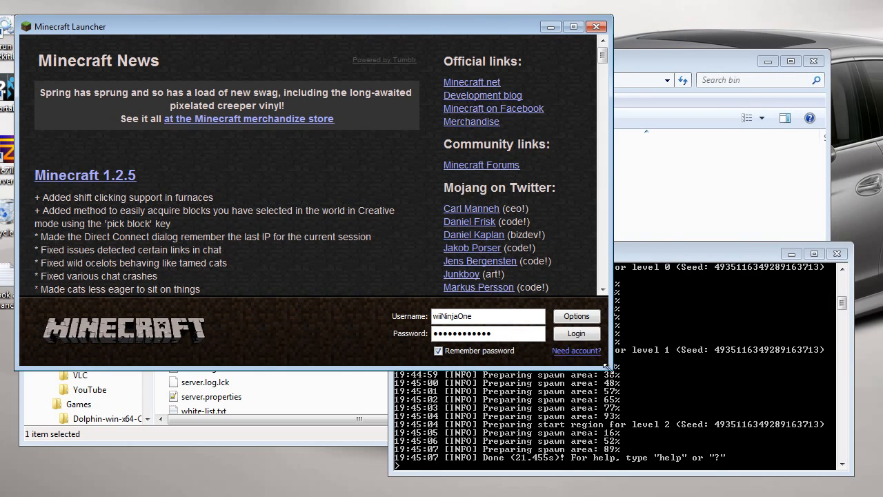
pyautogui.moveTo(607, 366); pyautogui.dragTo(796, 454)
pyautogui.click(762, 419)
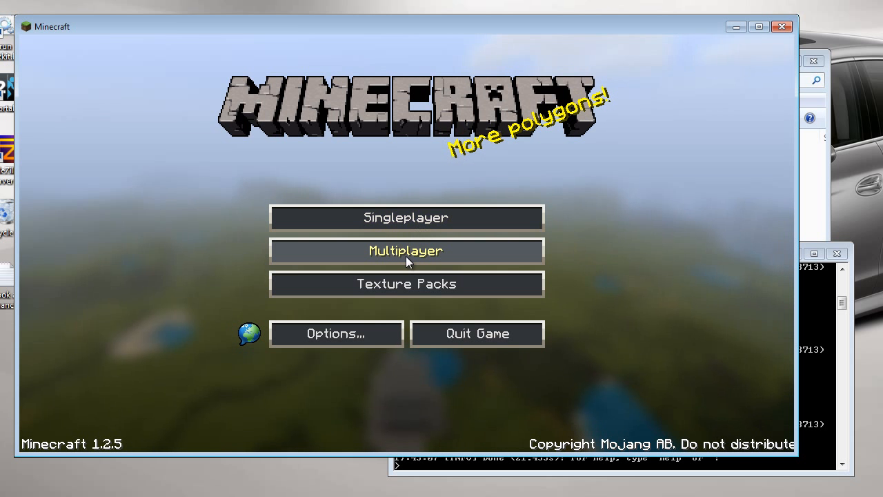
# - Add a multiplayer server named Local with the address localhost and join it
pyautogui.click(406, 252)
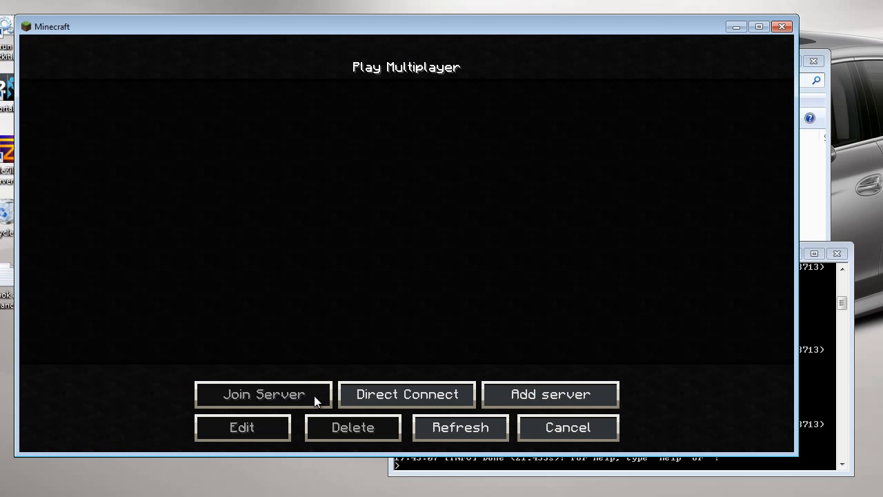
pyautogui.click(527, 394)
pyautogui.press('BackSpace')
pyautogui.press('BackSpace')
pyautogui.press('BackSpace')
pyautogui.press('BackSpace')
pyautogui.press('BackSpace')
pyautogui.press('BackSpace')
pyautogui.press('BackSpace')
pyautogui.press('BackSpace')
pyautogui.press('BackSpace')
pyautogui.press('BackSpace')
pyautogui.press('BackSpace')
pyautogui.press('BackSpace')
pyautogui.press('BackSpace')
pyautogui.press('BackSpace')
pyautogui.press('BackSpace')
pyautogui.press('BackSpace')
pyautogui.write('Local')
pyautogui.press('Tab')
pyautogui.write('locah')
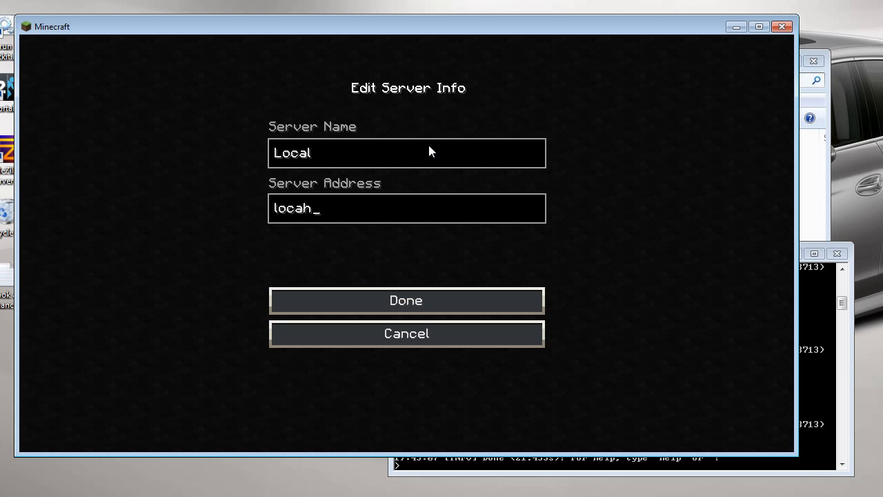
pyautogui.press('BackSpace')
pyautogui.write('lhost')
pyautogui.click(381, 302)
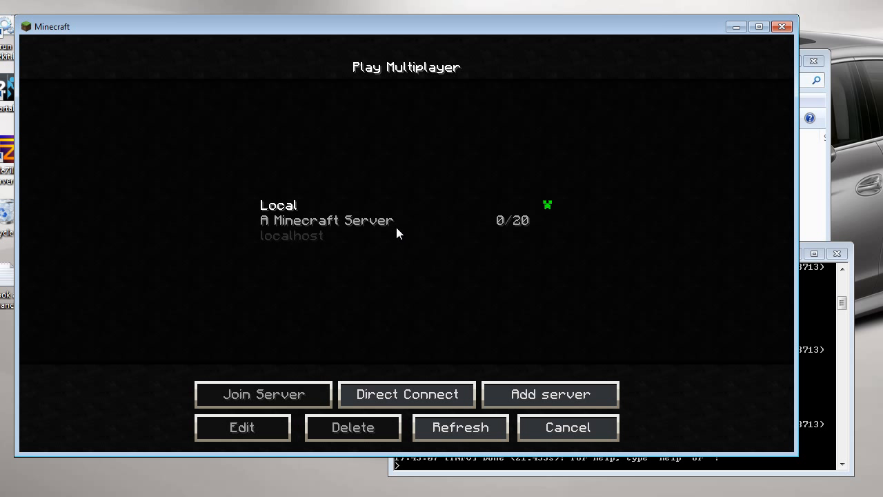
pyautogui.click(276, 398)
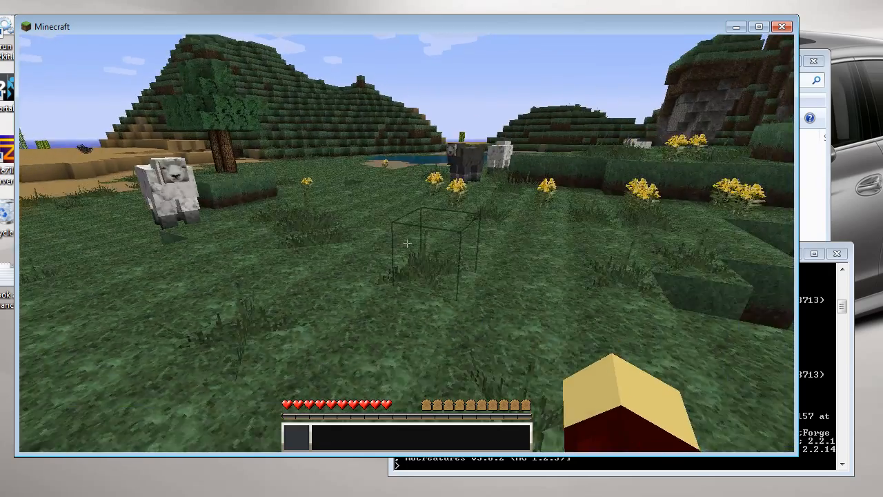
# - Walk around the server world's grassland and desert to examine the terrain and animals
pyautogui.press('w')
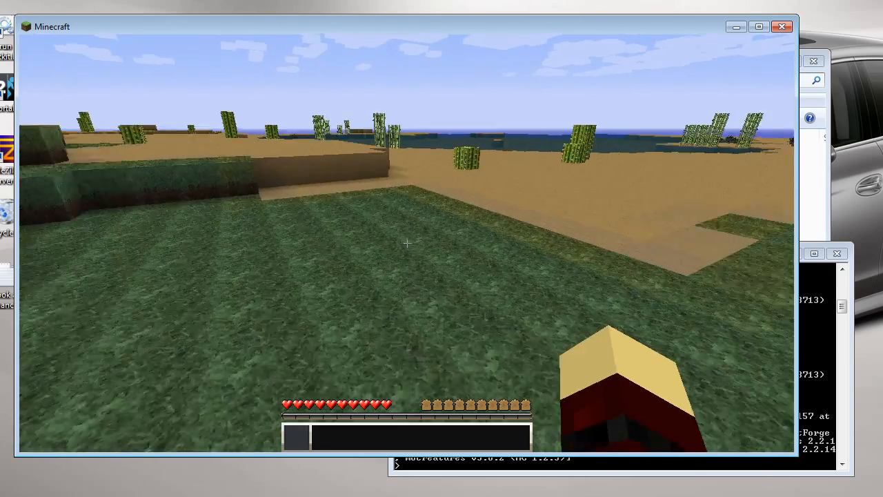
pyautogui.press('w')
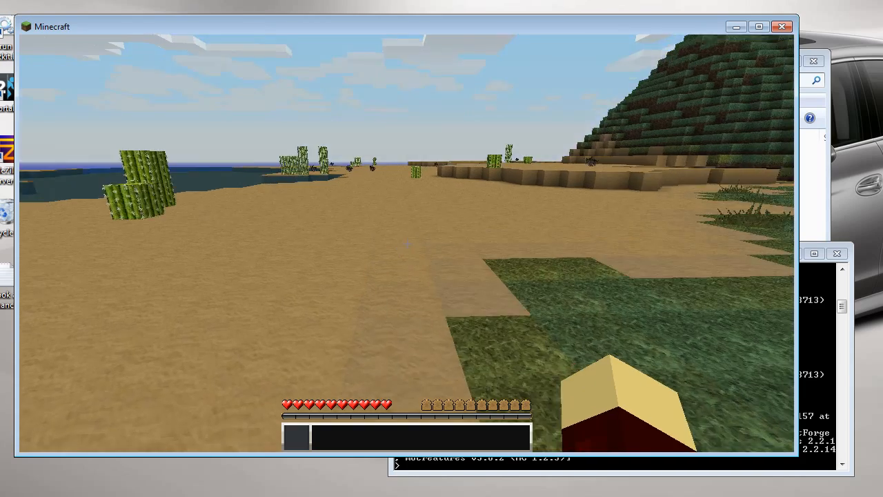
pyautogui.press('w')
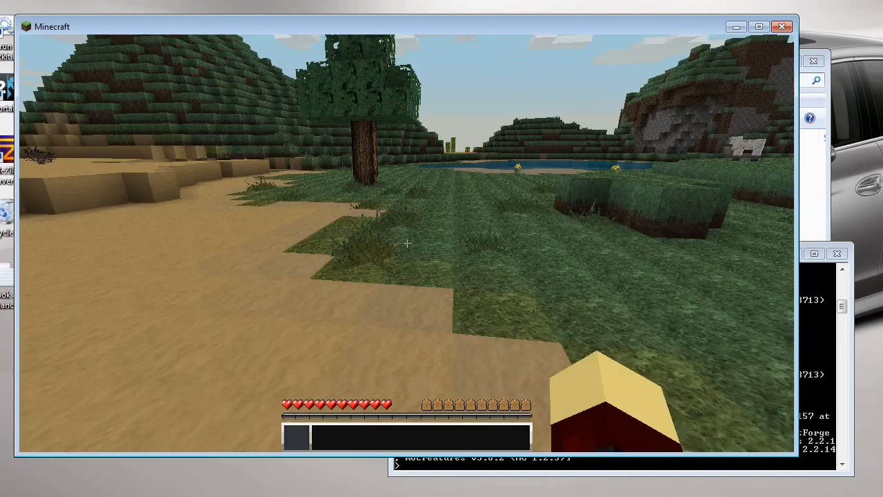
pyautogui.press('w')
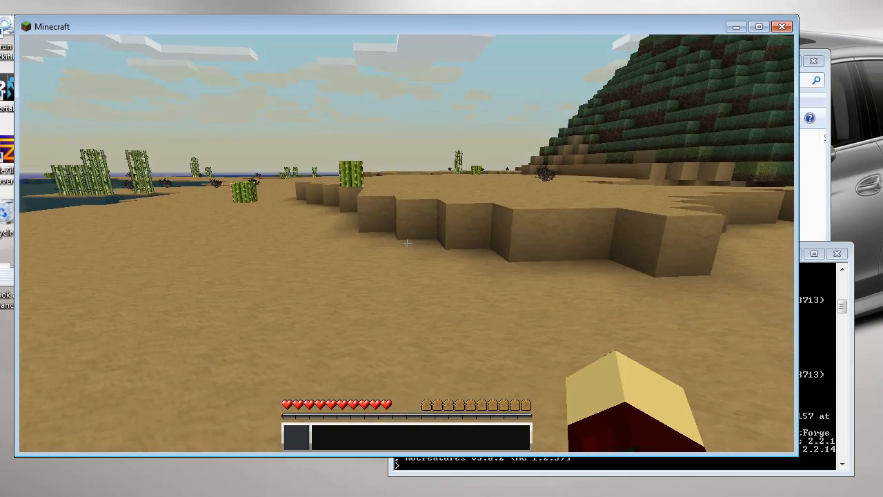
pyautogui.press('w')
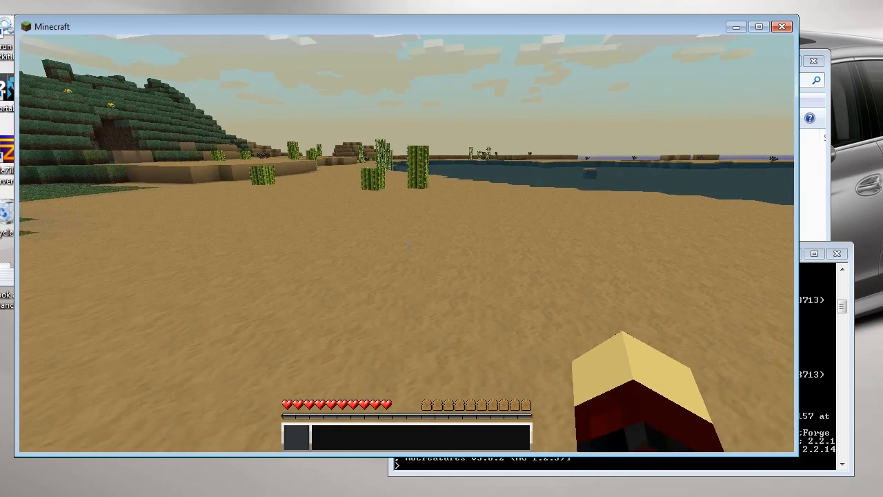
pyautogui.press('w')
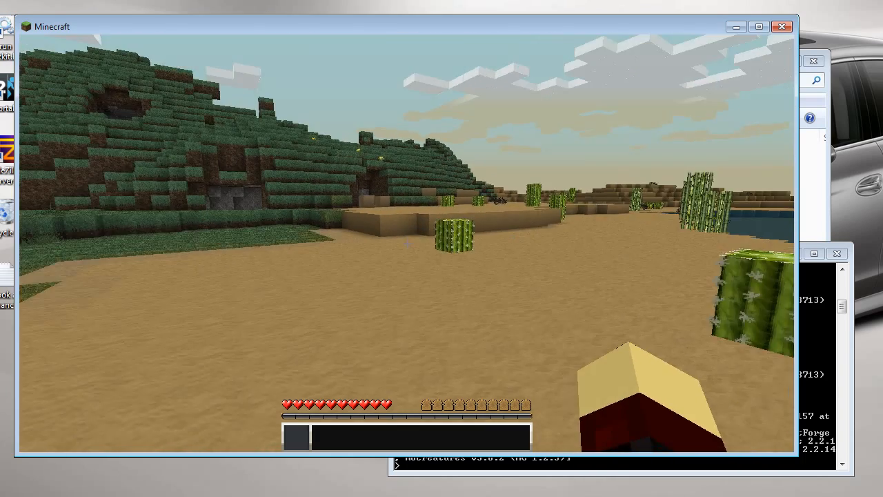
pyautogui.press('w')
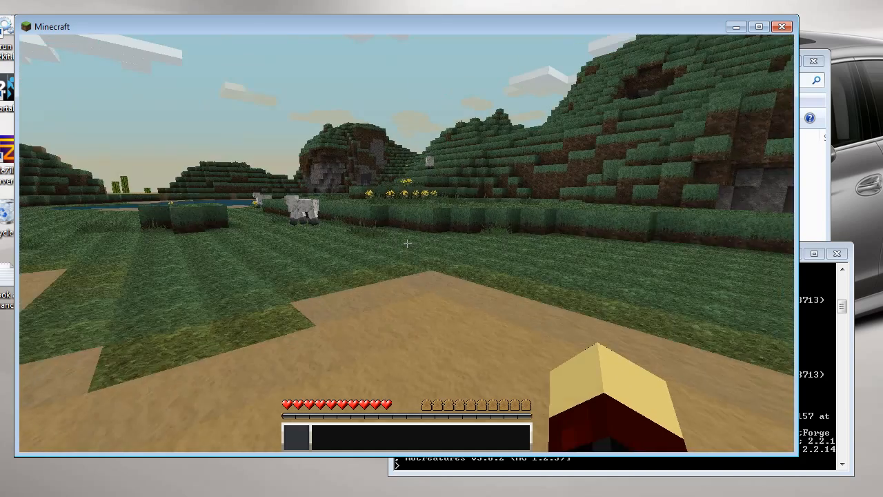
pyautogui.press('w')
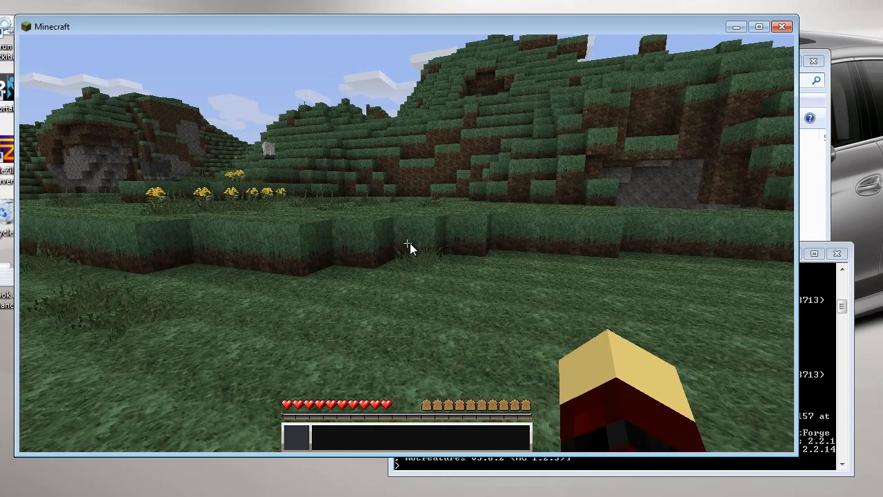
pyautogui.press('Escape')
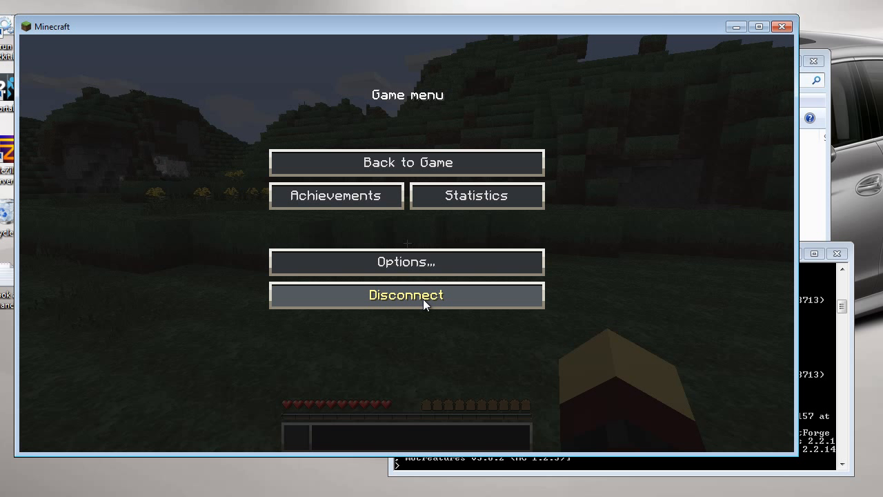
pyautogui.press('Escape')
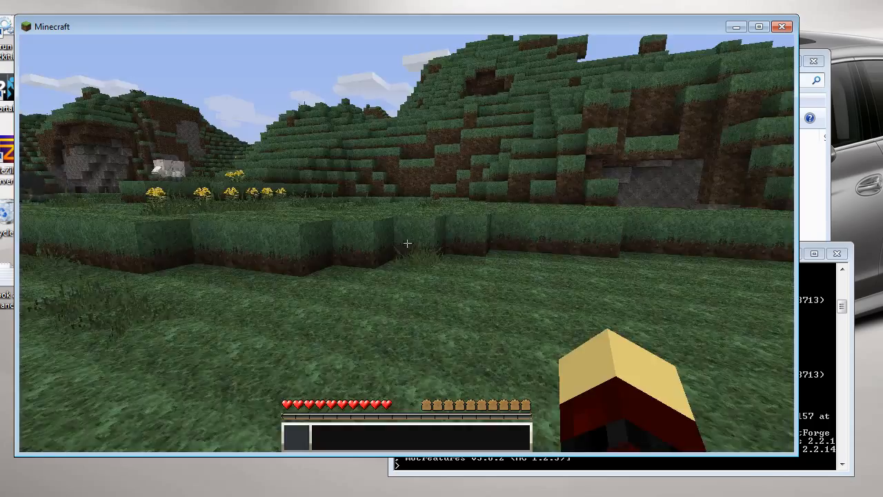
# - Walk through the Minecraft world across the meadow, past the lake and the sheep, to the edge of the desert
pyautogui.press('w')
pyautogui.press('space')
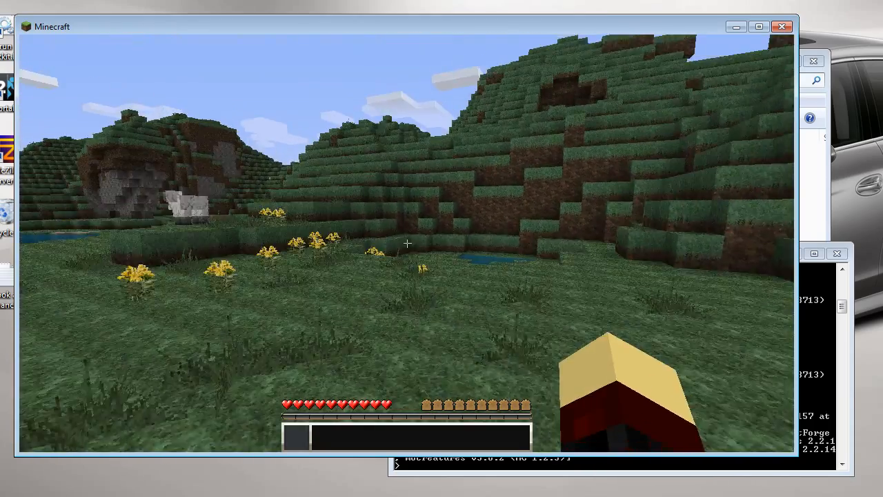
pyautogui.press('w')
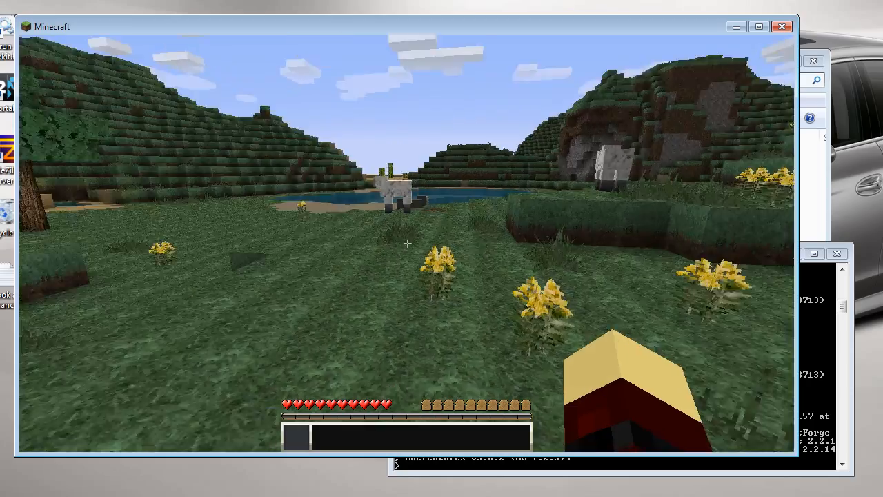
pyautogui.press('w')
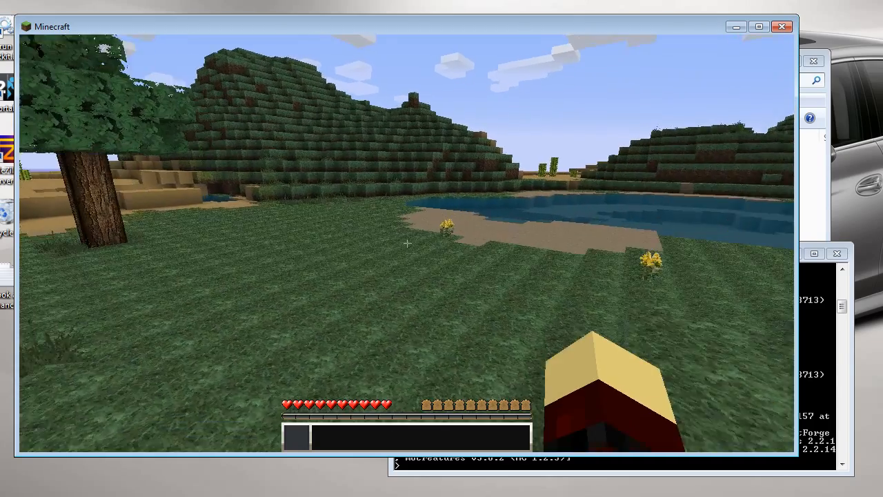
pyautogui.press('w')
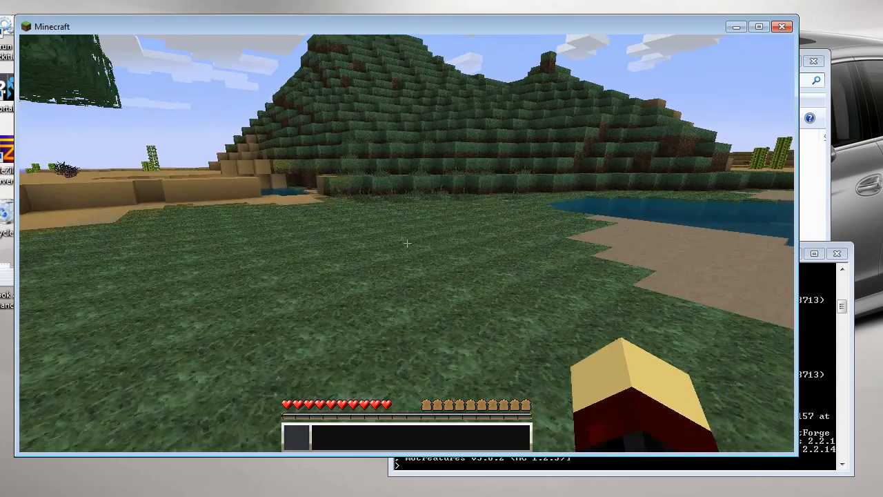
pyautogui.press('w')
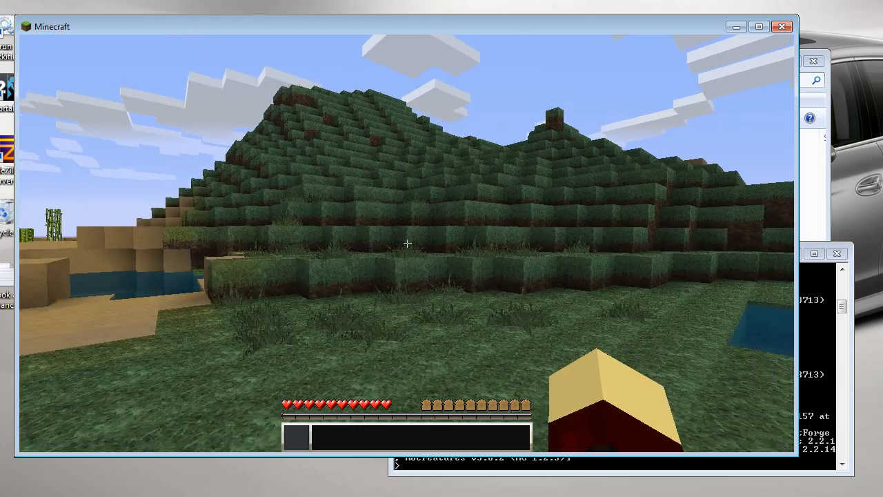
pyautogui.press('w')
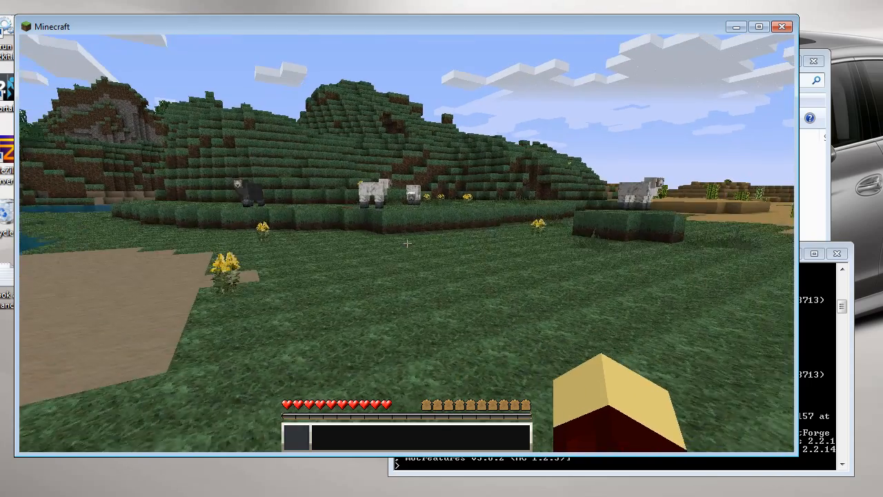
pyautogui.press('w')
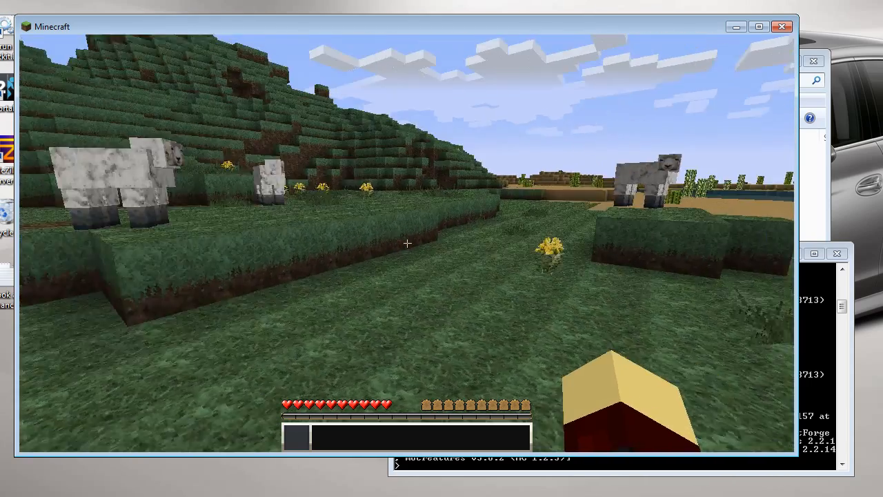
pyautogui.press('w')
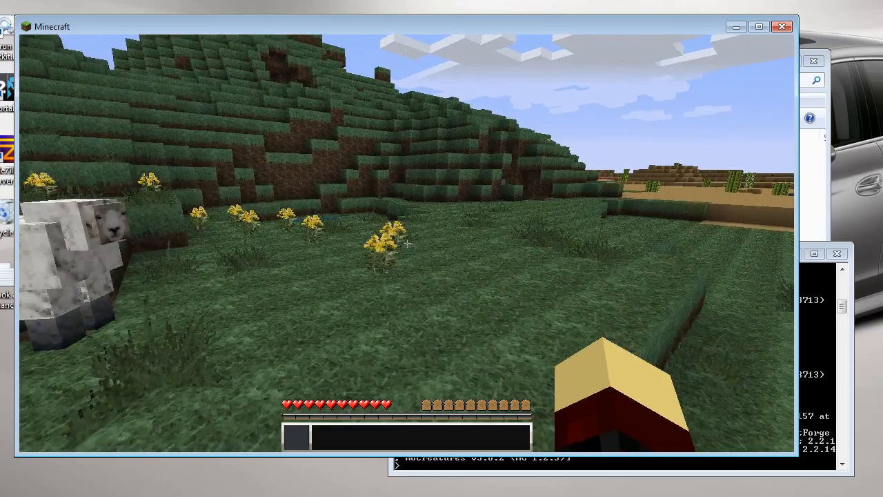
pyautogui.press('w')
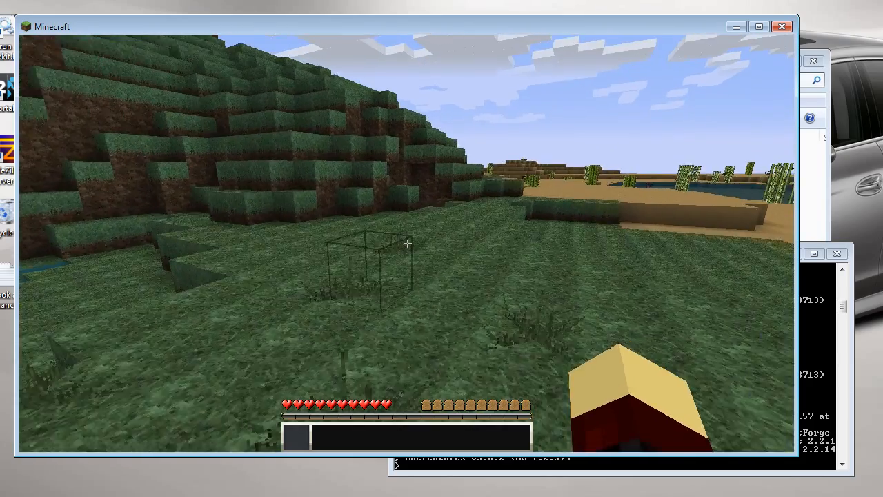
pyautogui.press('w')
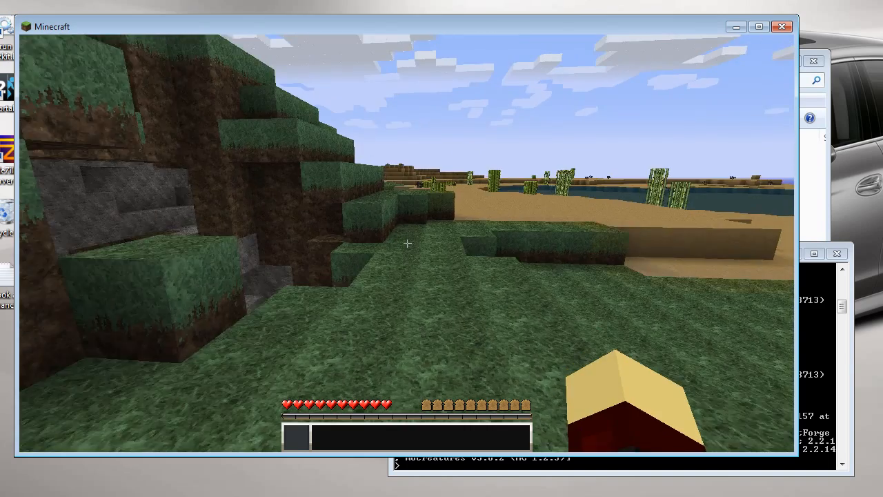
pyautogui.press('w')
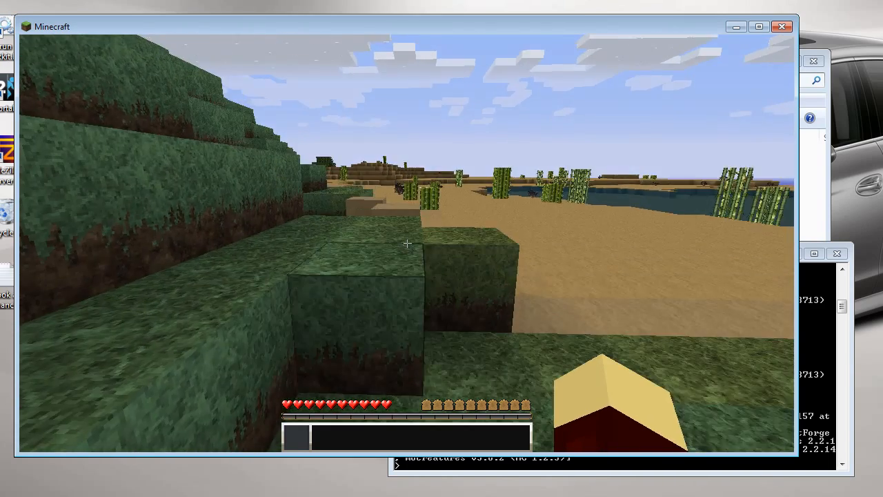
# - Climb the grassy hillside beside the desert and leave the game
pyautogui.press('w')
pyautogui.press('space')
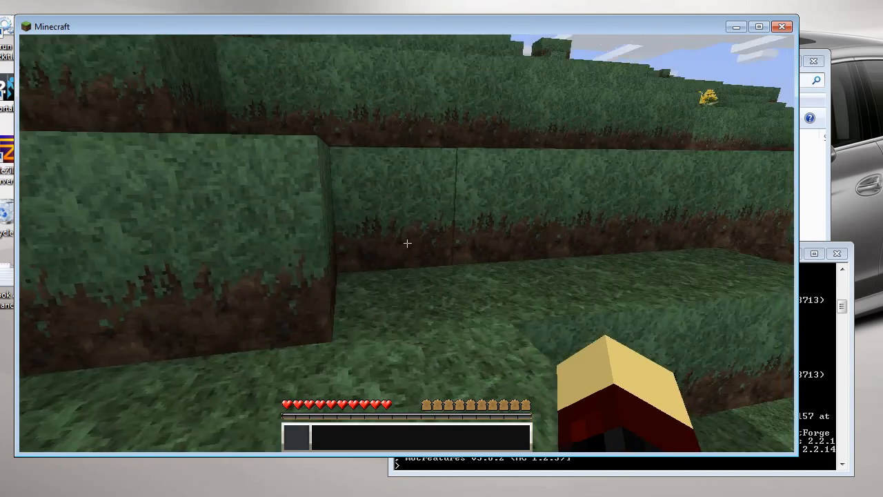
pyautogui.press('w')
pyautogui.press('space')
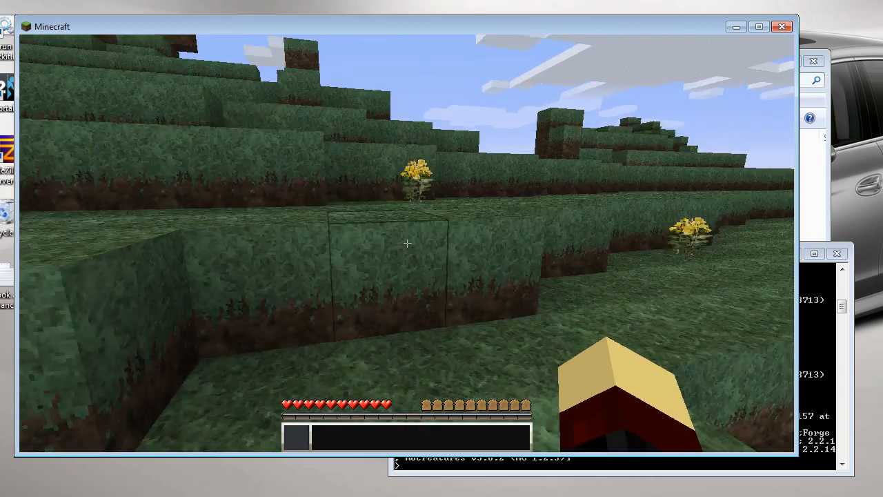
pyautogui.press('w')
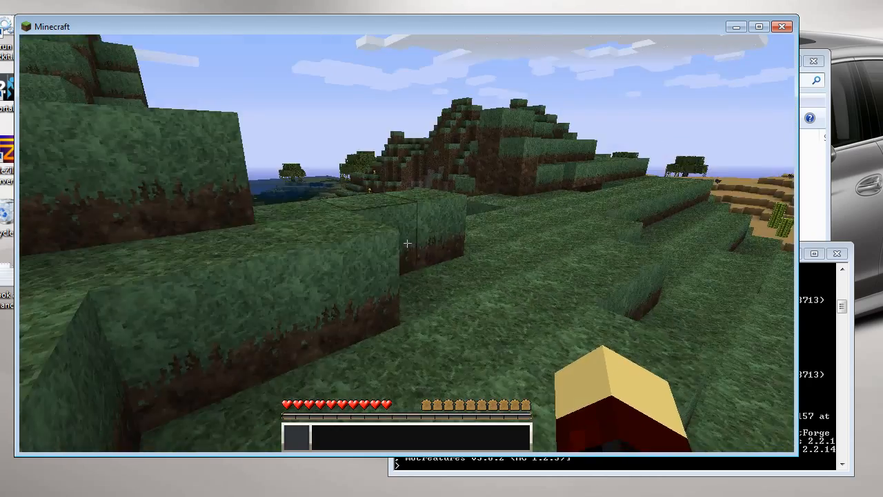
pyautogui.press('w')
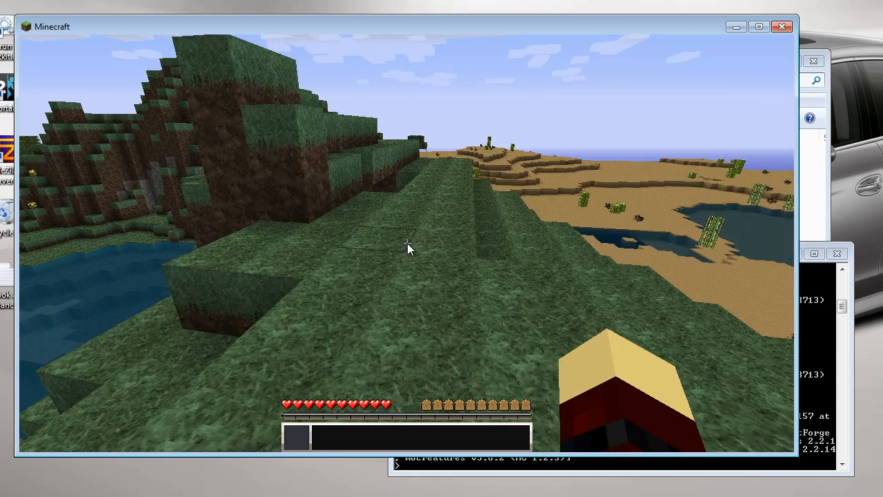
pyautogui.press('Escape')
pyautogui.click(409, 294)
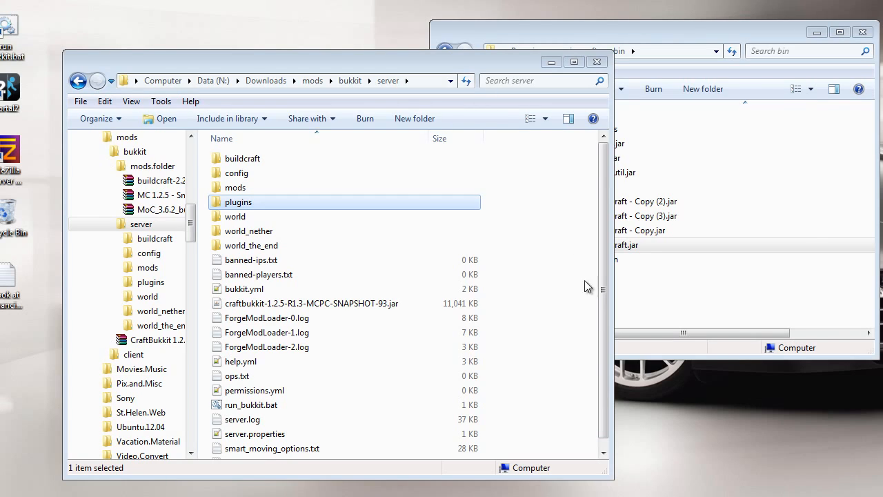
# - Make a copy of craftbukkit-1.2.5-R1.3-MCPC-SNAPSHOT-93.jar in the same server folder
pyautogui.scroll(-1, 604, 310)
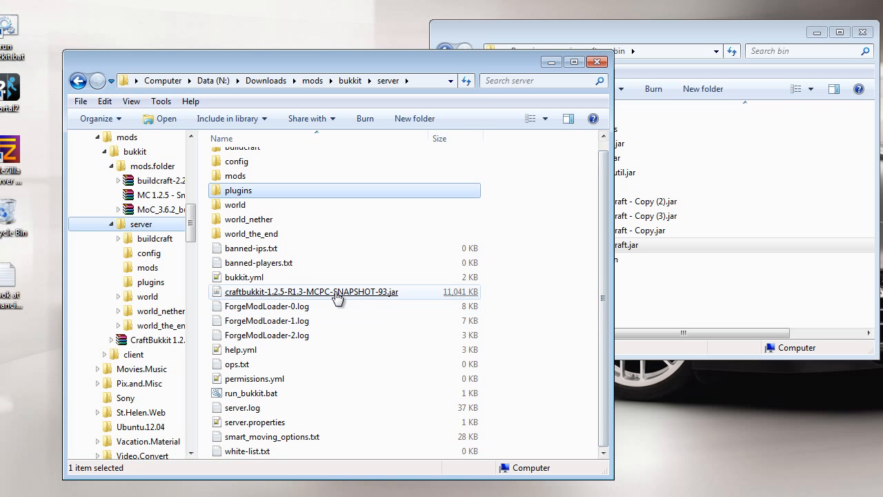
pyautogui.click(300, 297)
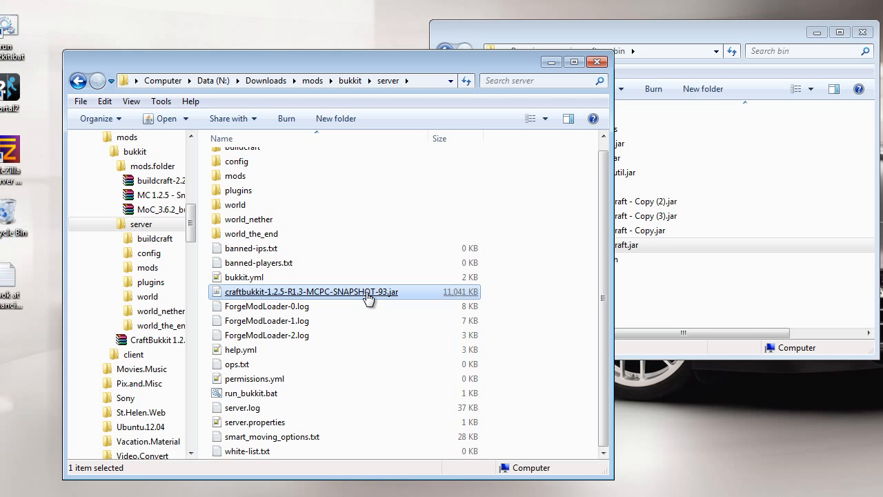
pyautogui.rightClick(541, 367)
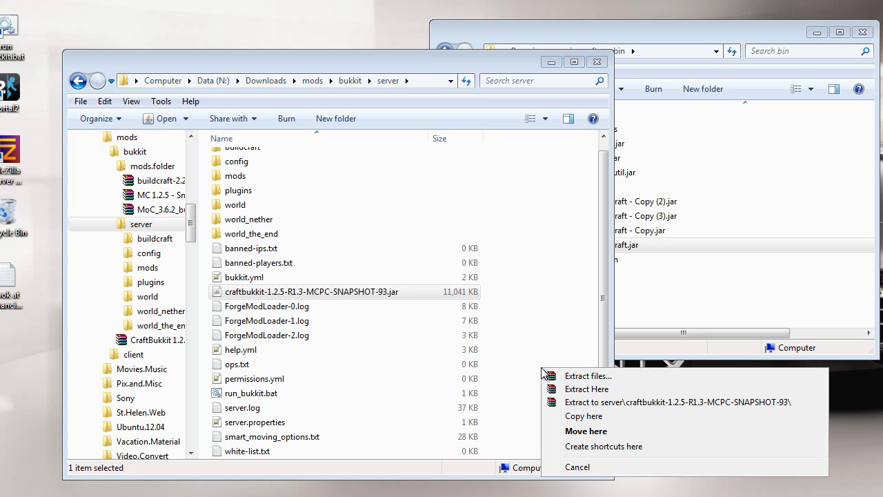
pyautogui.click(583, 415)
# - Rename the copied CraftBukkit jar as craftbukkit-1.2.5-R1.3-MCPC-SNAPSHOT-93.mod1.jar
pyautogui.rightClick(381, 452)
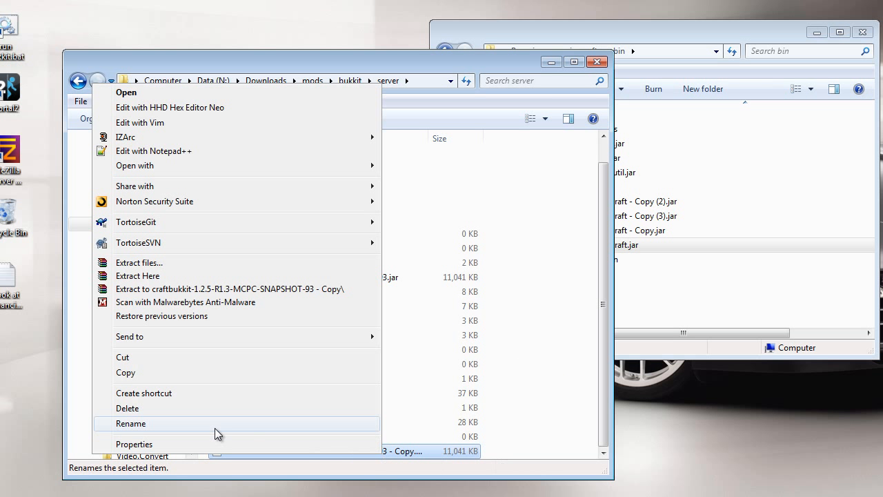
pyautogui.click(183, 423)
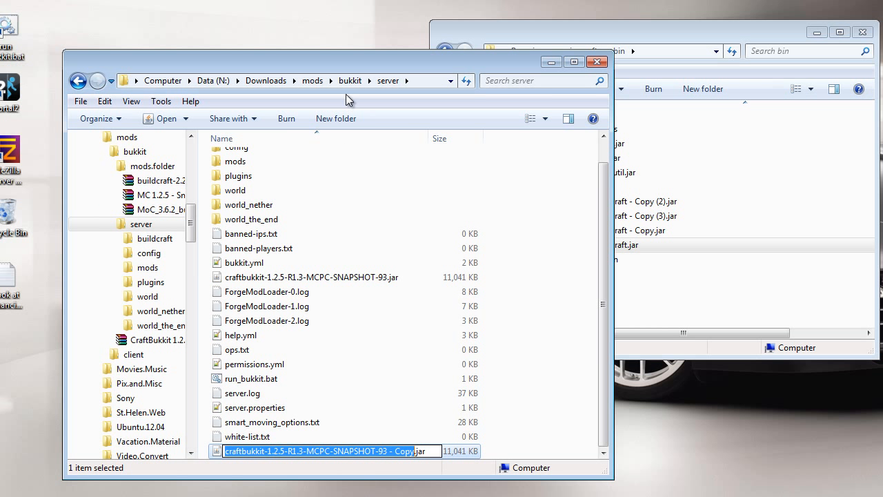
pyautogui.press('Right')
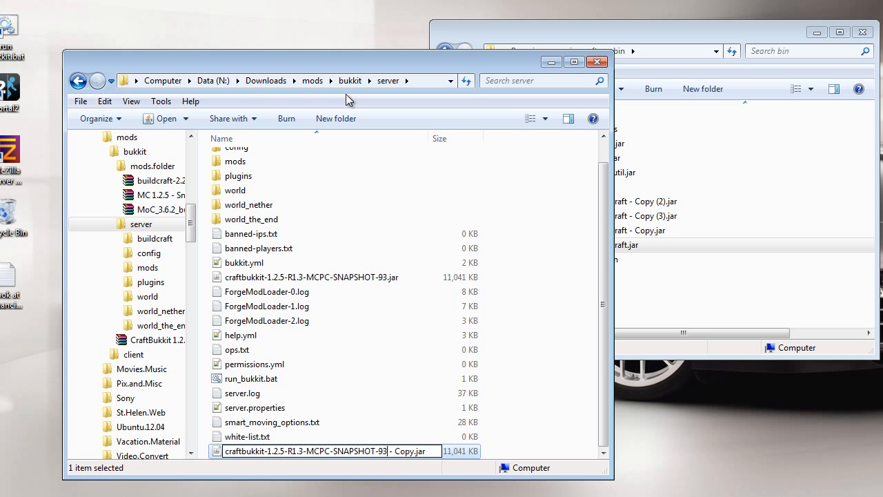
pyautogui.write('.mod')
pyautogui.press('Delete')
pyautogui.press('Delete')
pyautogui.press('Delete')
pyautogui.press('Delete')
pyautogui.press('Delete')
pyautogui.press('Delete')
pyautogui.press('Delete')
pyautogui.write('1')
pyautogui.click(580, 416)
pyautogui.click(387, 451)
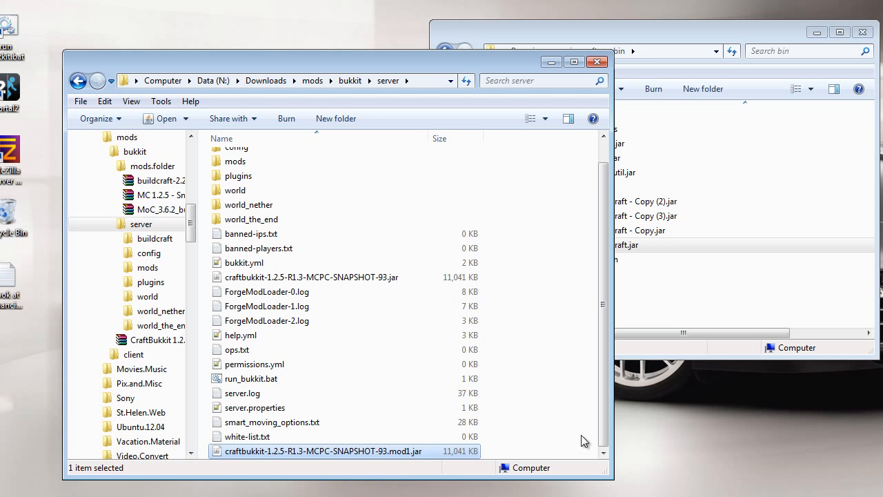
# - Open run_bukkit.bat in Notepad to examine the jar name in its launch command, and close it
pyautogui.rightClick(242, 381)
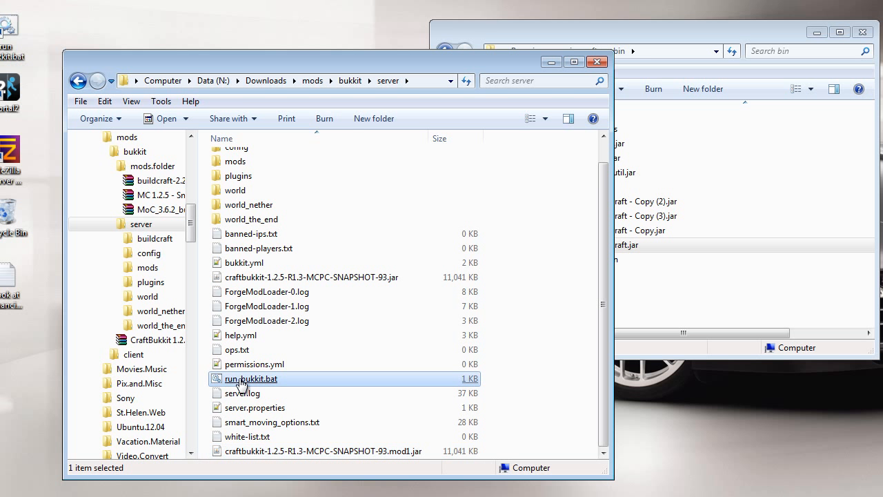
pyautogui.press('Return')
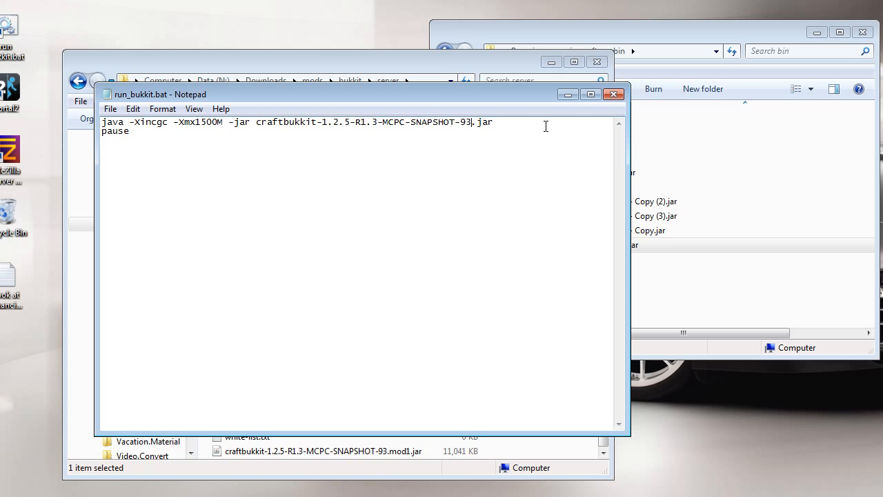
pyautogui.click(613, 94)
pyautogui.click(603, 147)
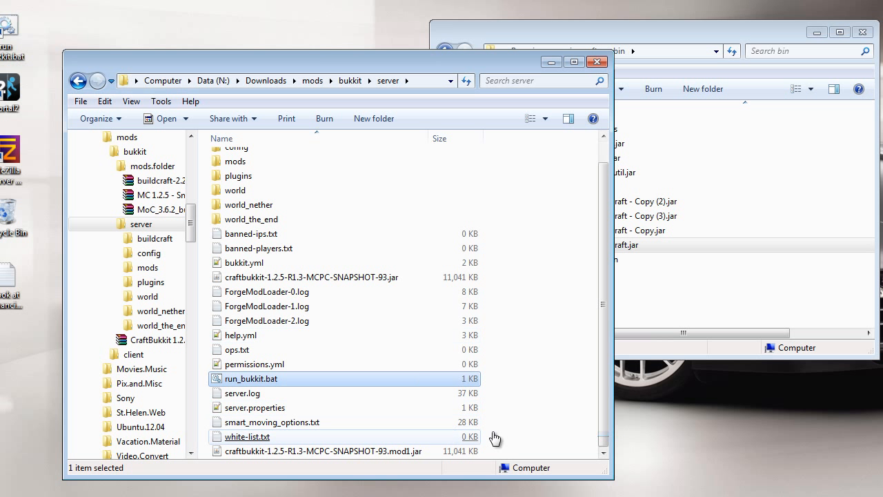
# - Bring up Instructions.txt in Notepad and highlight the Smartmoving 8.7 entry in the mod list
pyautogui.click(373, 454)
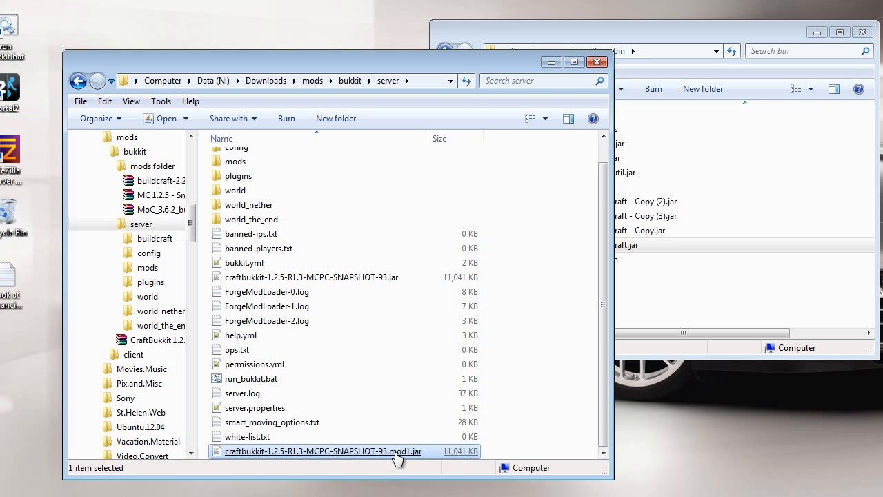
pyautogui.moveTo(205, 493)
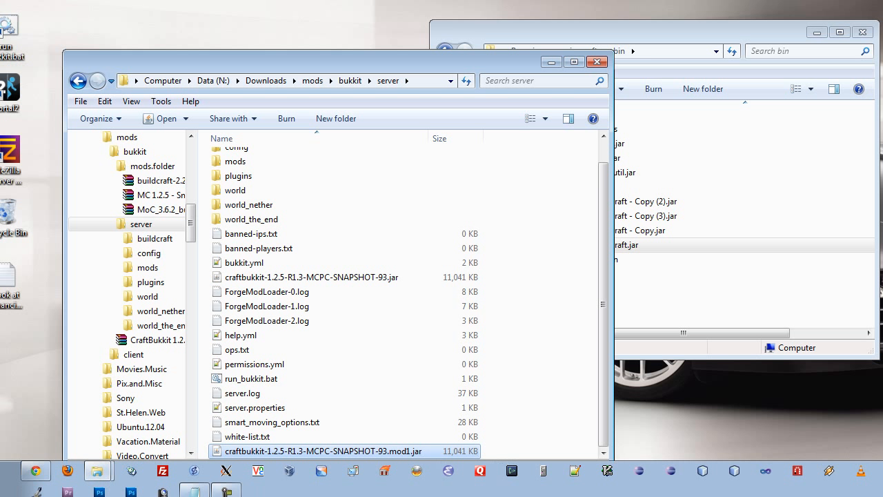
pyautogui.click(193, 492)
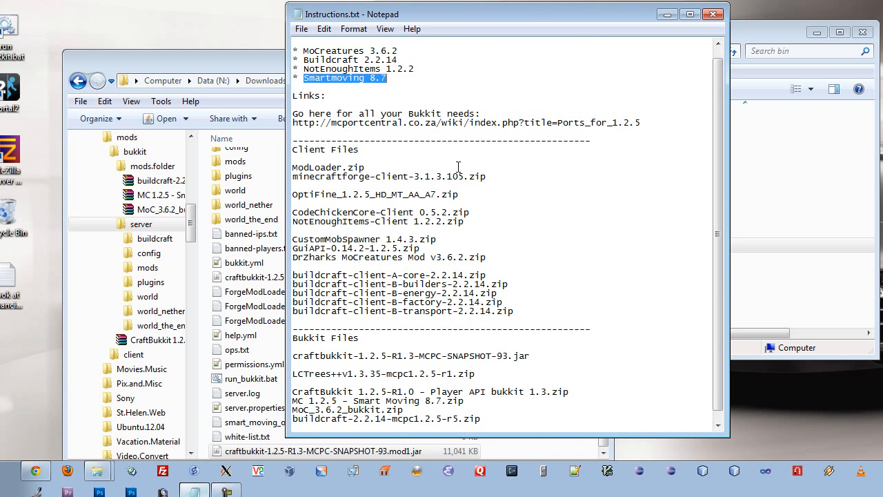
pyautogui.click(413, 85)
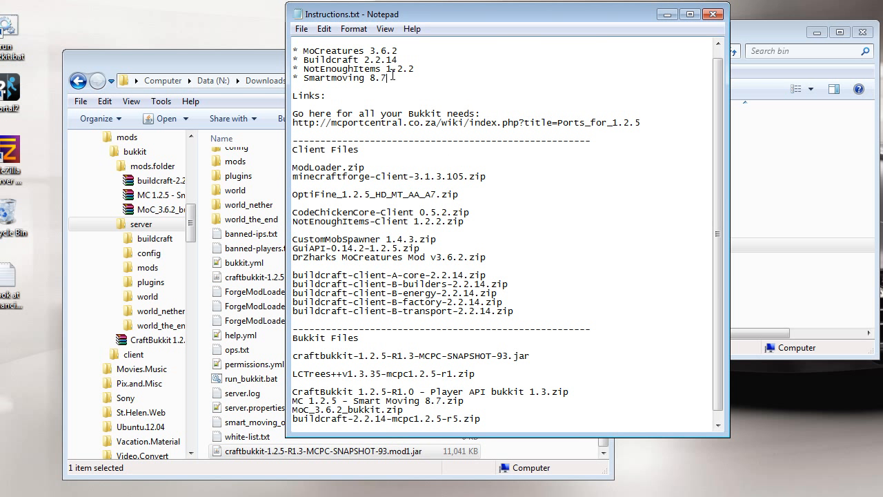
pyautogui.moveTo(373, 81); pyautogui.dragTo(315, 83)
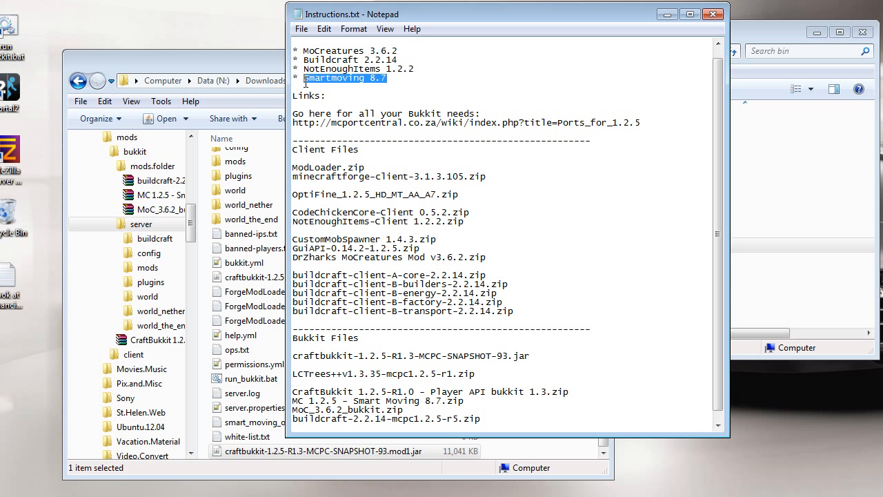
pyautogui.click(395, 81)
pyautogui.moveTo(394, 79); pyautogui.dragTo(308, 82)
# - Check the contents of the server's plugins folder and return to the server folder
pyautogui.click(275, 63)
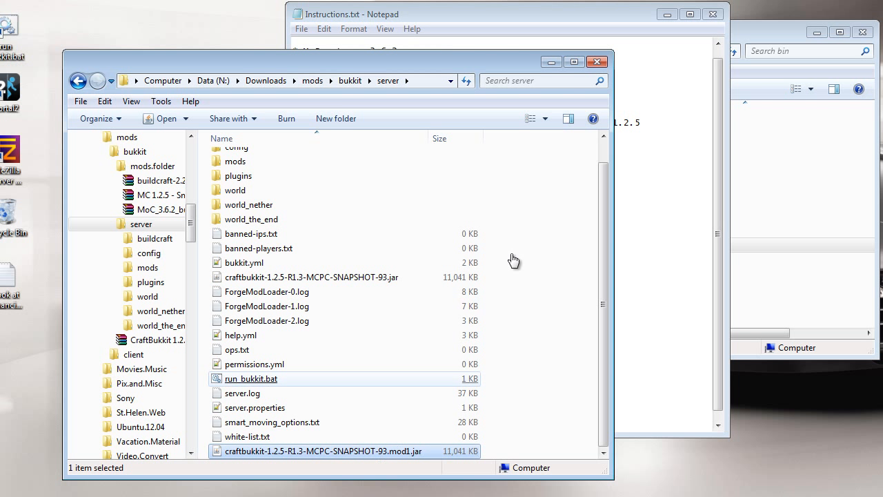
pyautogui.click(531, 17)
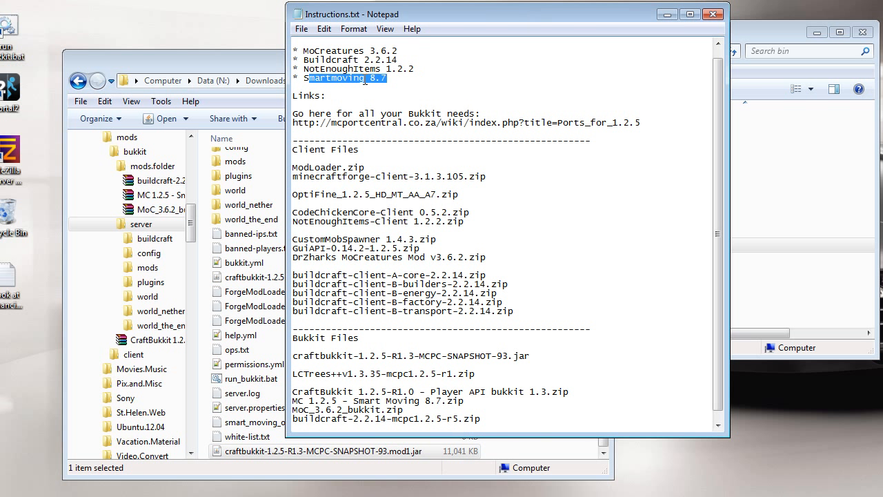
pyautogui.click(150, 282)
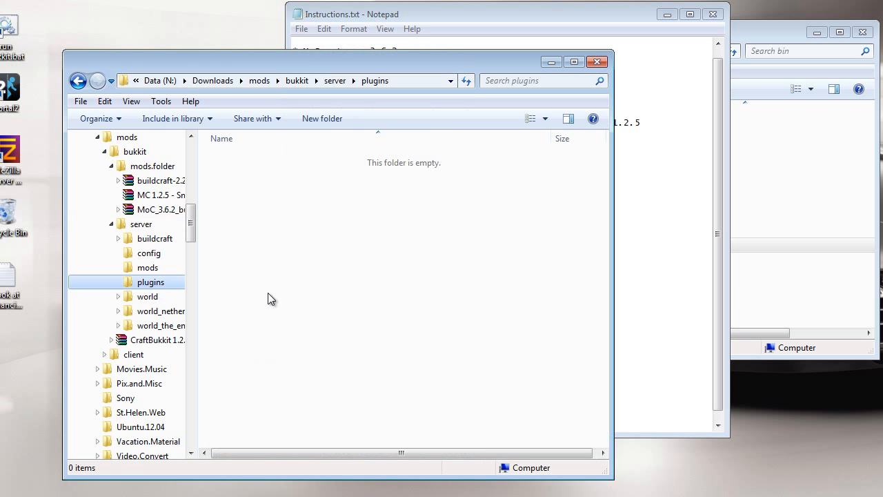
pyautogui.click(141, 224)
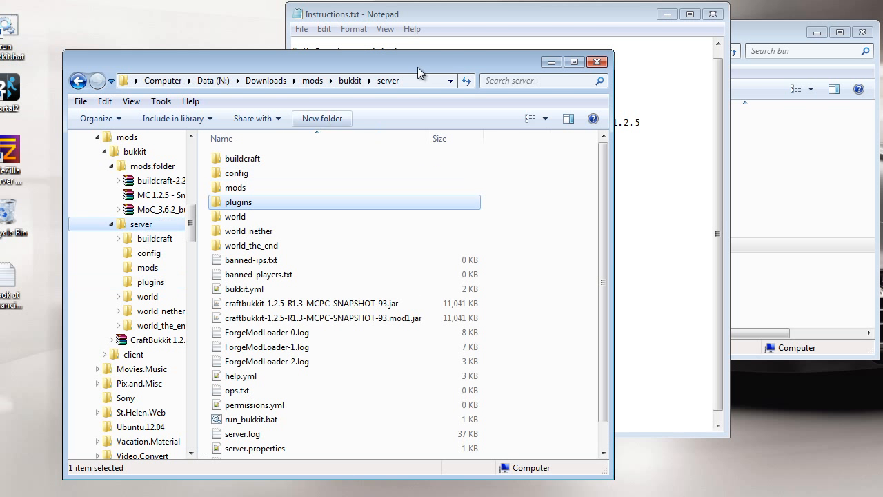
# - Minimize Instructions.txt and open craftbukkit-1.2.5-R1.3-MCPC-SNAPSHOT-93.mod1.jar from the server folder in WinRAR
pyautogui.click(509, 18)
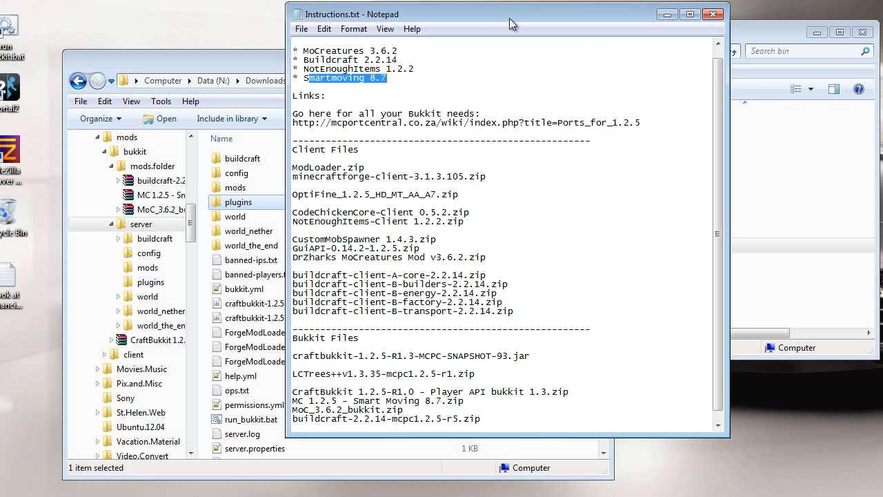
pyautogui.click(666, 14)
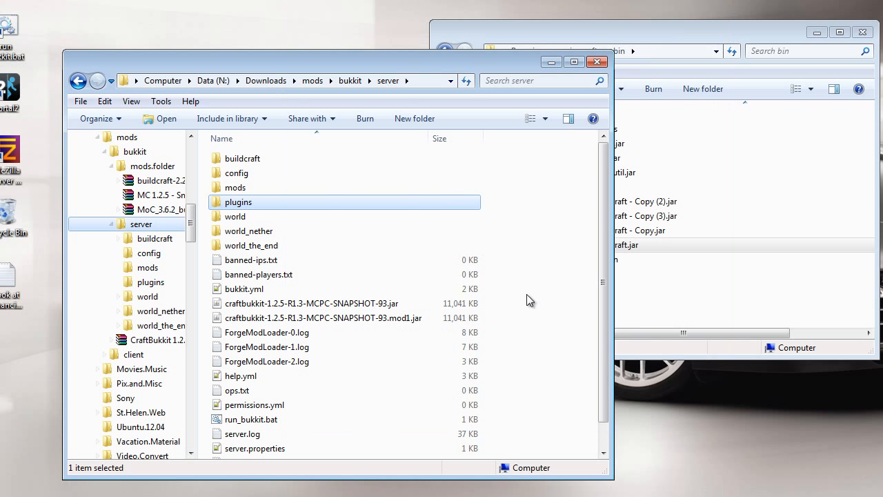
pyautogui.click(604, 434)
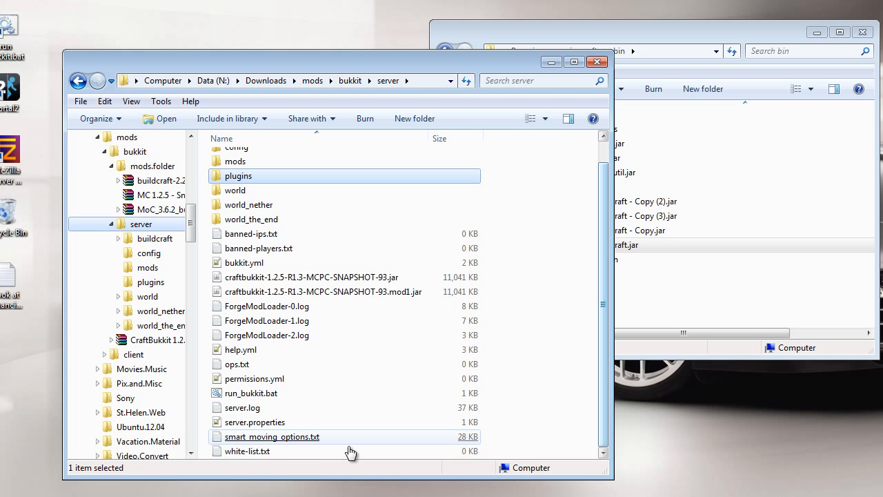
pyautogui.click(401, 296)
pyautogui.rightClick(398, 297)
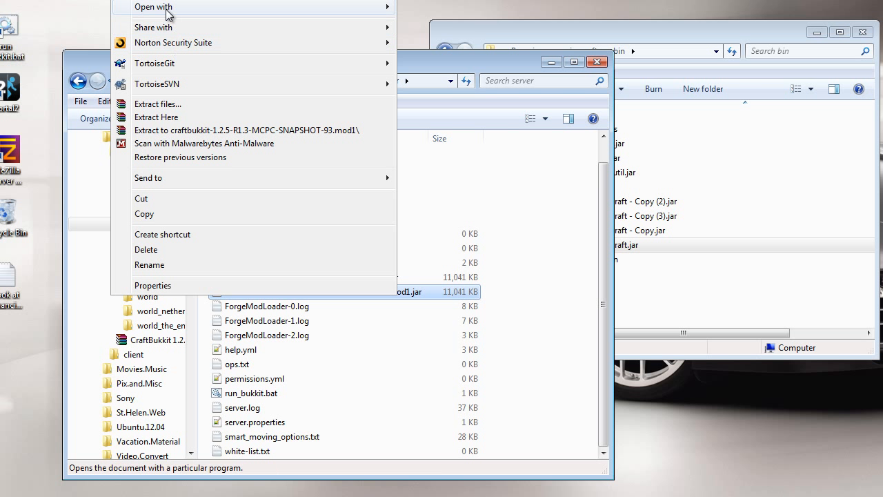
pyautogui.moveTo(168, 14)
pyautogui.click(425, 42)
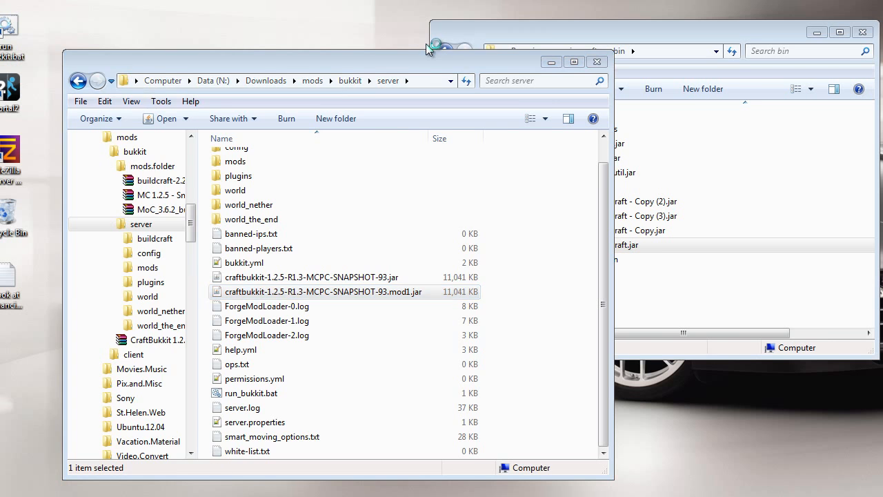
pyautogui.moveTo(407, 13); pyautogui.dragTo(742, 59)
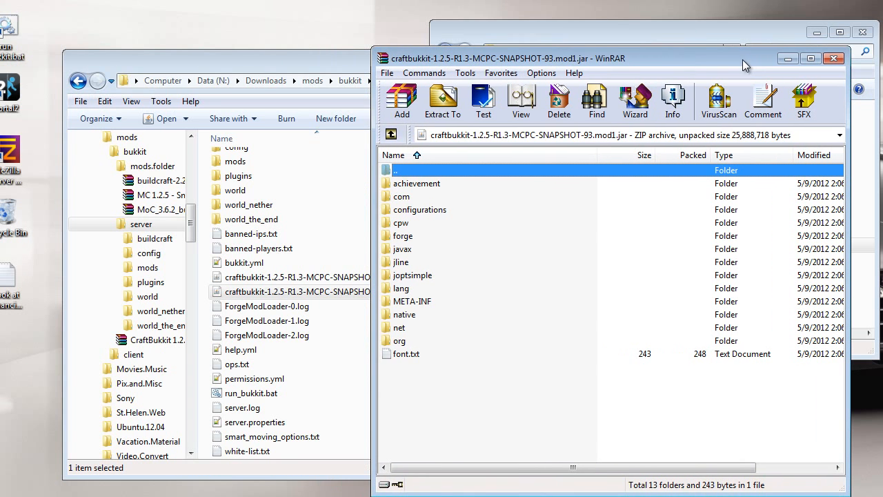
# - Open CraftBukkit 1.2.5-R1.0 - Player API bukkit 1.3.zip from the bukkit folder and arrange it beside the mod1.jar archive
pyautogui.click(279, 67)
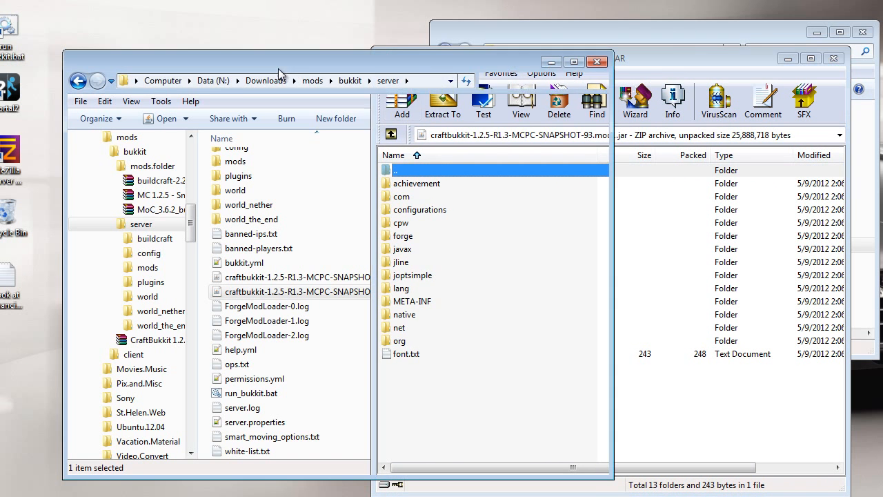
pyautogui.click(140, 169)
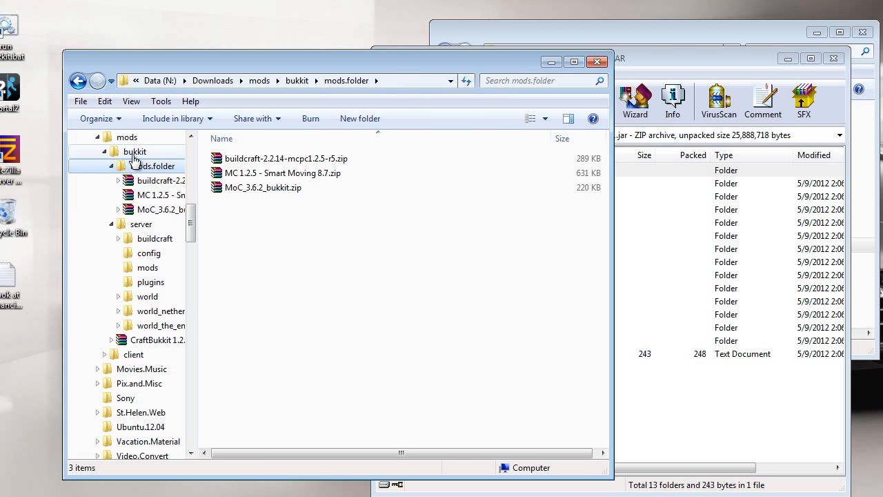
pyautogui.click(134, 154)
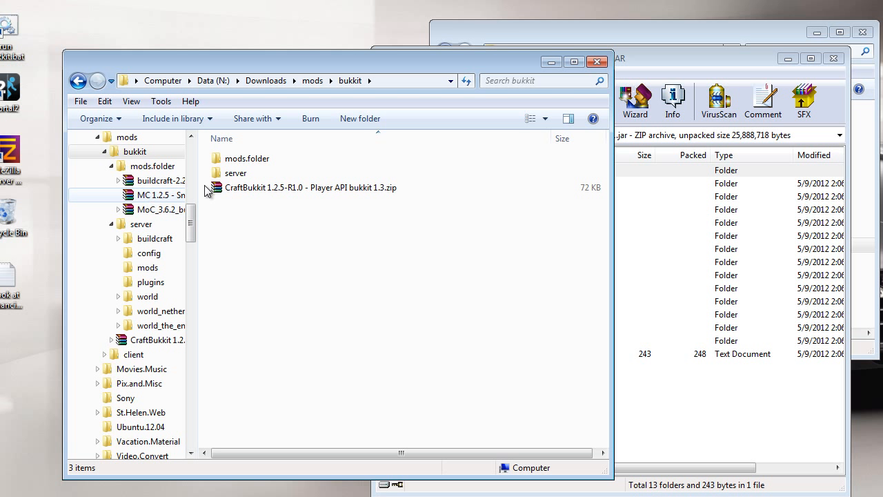
pyautogui.click(330, 192)
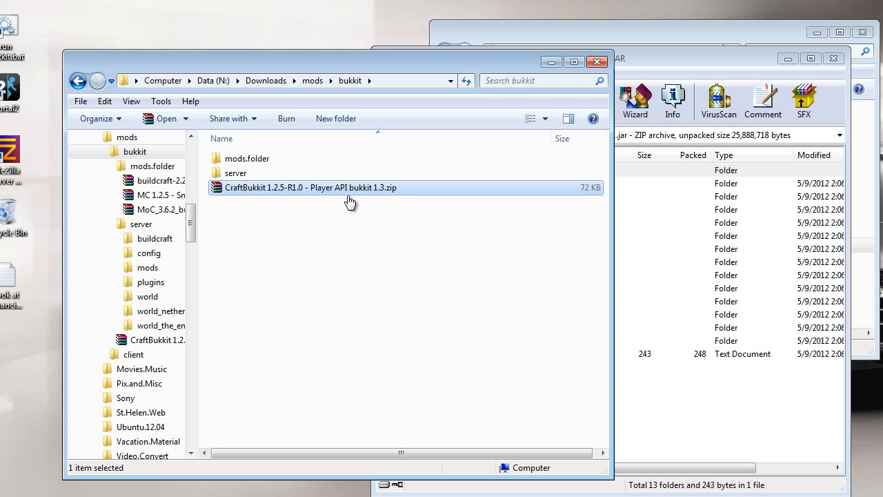
pyautogui.click(345, 195)
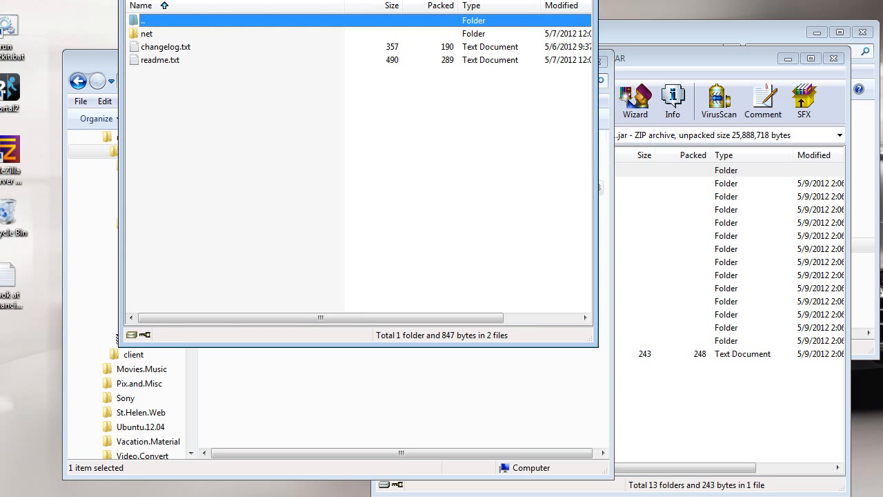
pyautogui.moveTo(653, 63); pyautogui.dragTo(665, 60)
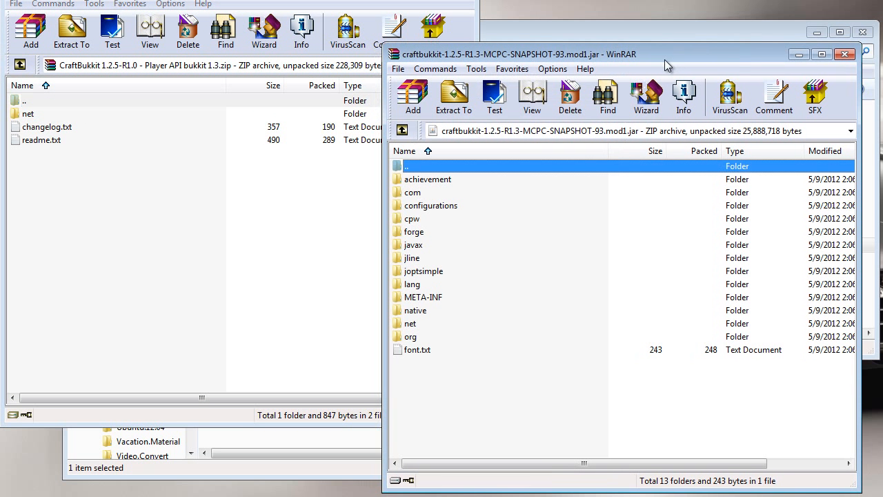
# - Add the net folder from the Player API archive to the mod1.jar archive, and close both archives
pyautogui.click(27, 114)
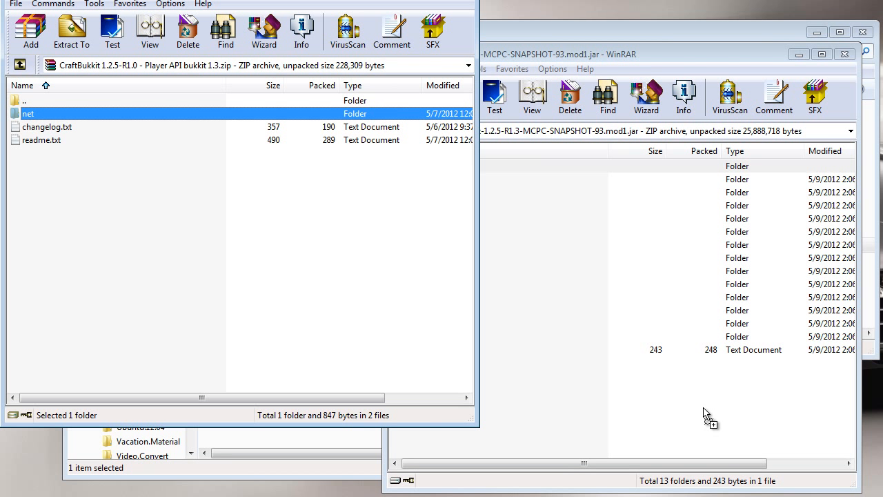
pyautogui.moveTo(704, 407); pyautogui.dragTo(704, 407)
pyautogui.click(614, 384)
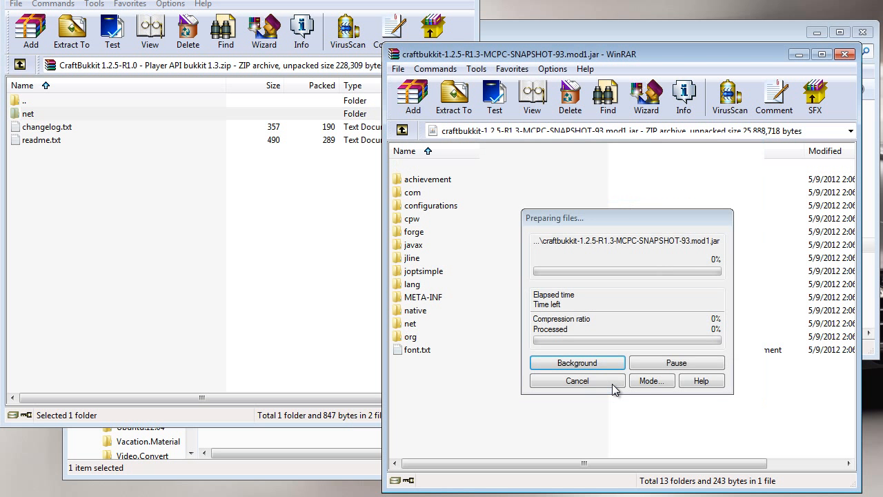
pyautogui.click(844, 55)
pyautogui.press('Escape')
pyautogui.click(294, 320)
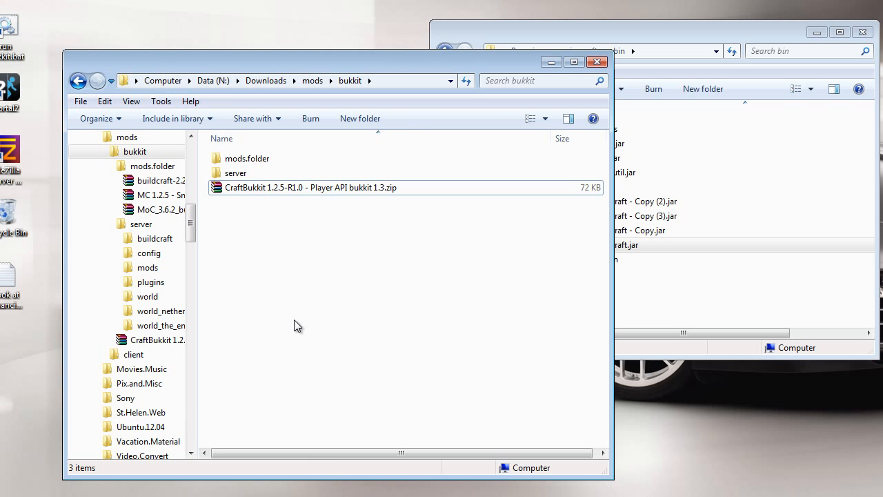
# - Copy buildcraft-2.2.14-mcpc1.2.5-r5.zip and MoC_3.6.2_bukkit.zip from mods.folder into the server's mods folder
pyautogui.click(146, 169)
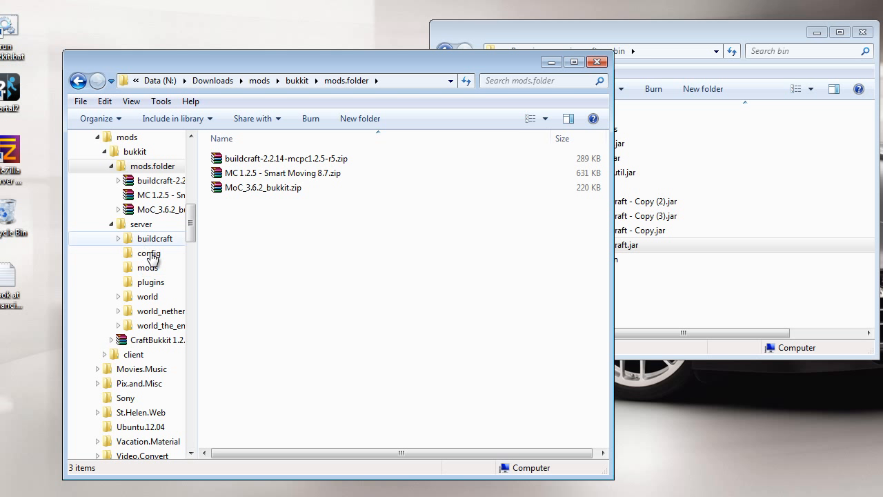
pyautogui.click(305, 159)
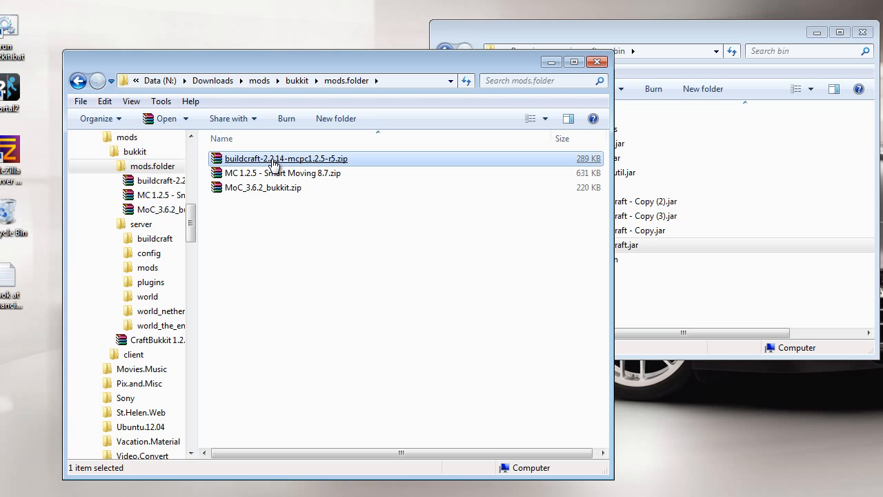
pyautogui.keyDown('ctrl'); pyautogui.click(250, 193); pyautogui.keyUp('ctrl')
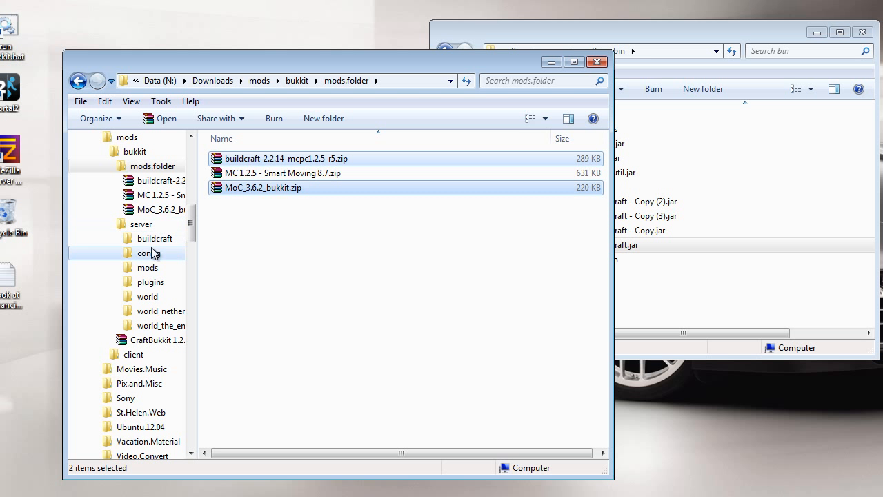
pyautogui.rightClick(149, 274)
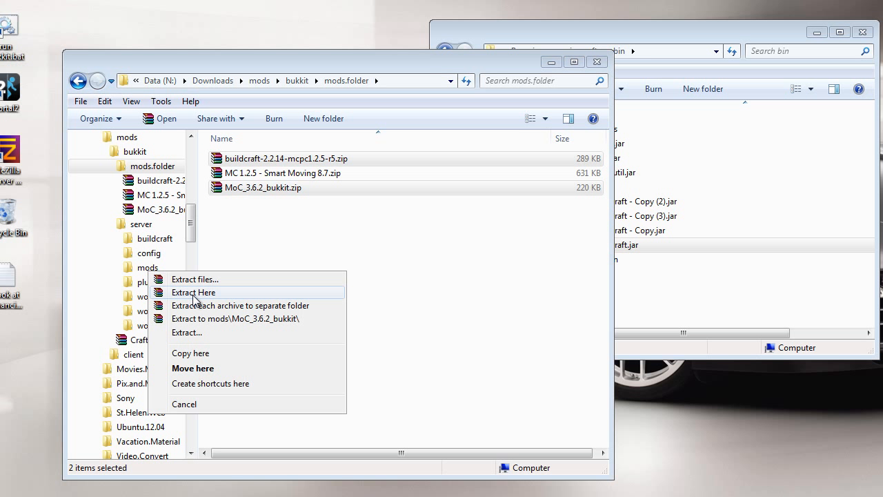
pyautogui.click(174, 355)
pyautogui.click(310, 287)
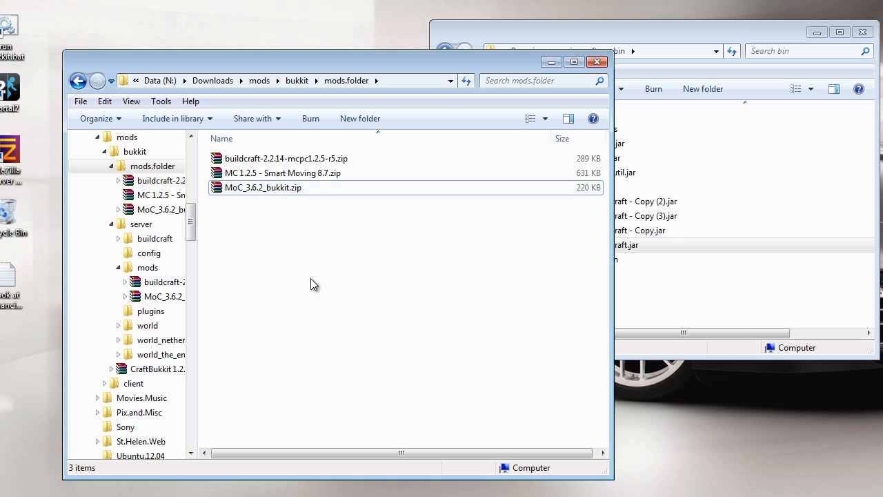
pyautogui.click(118, 268)
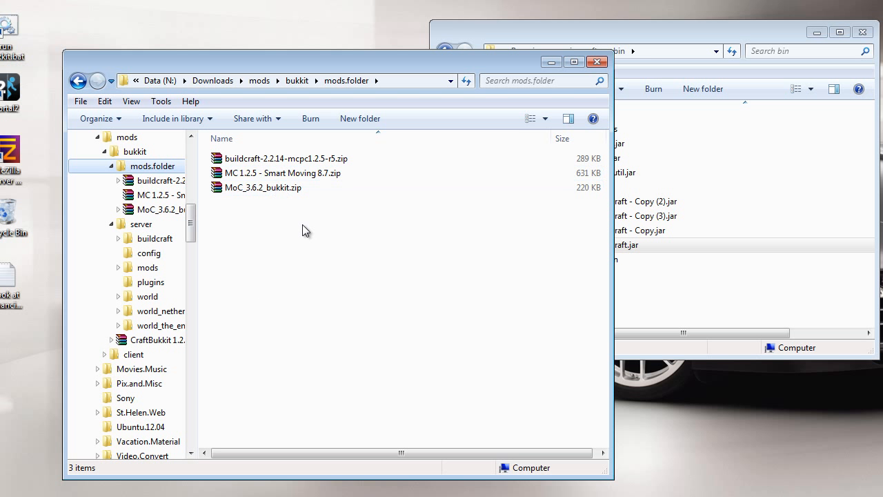
# - Open MC 1.2.5 - Smart Moving 8.7.zip and the Smart Moving Server for Bukkit.zip archive inside it
pyautogui.doubleClick(292, 177)
pyautogui.moveTo(277, 5); pyautogui.dragTo(504, 13)
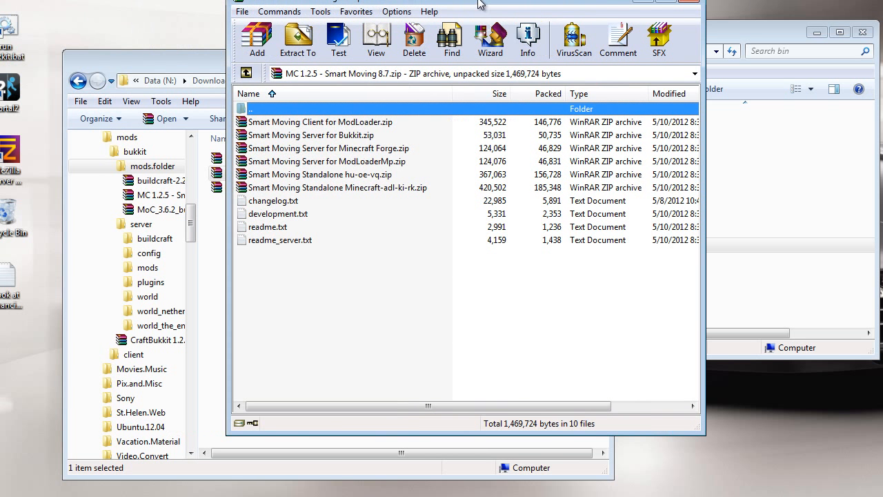
pyautogui.click(272, 140)
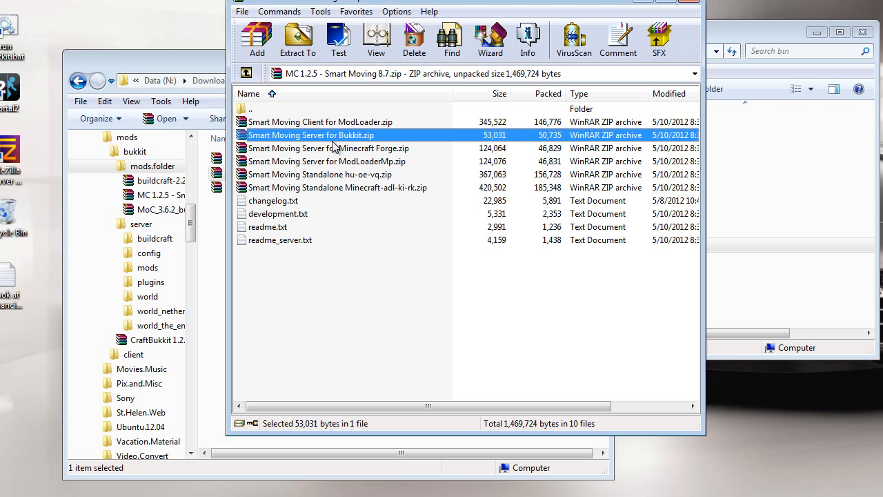
pyautogui.doubleClick(319, 137)
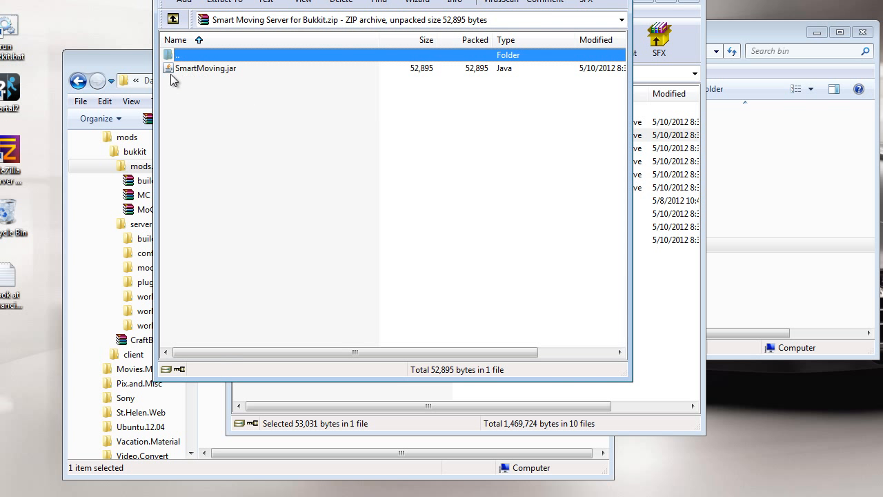
pyautogui.moveTo(359, 0); pyautogui.dragTo(242, 0)
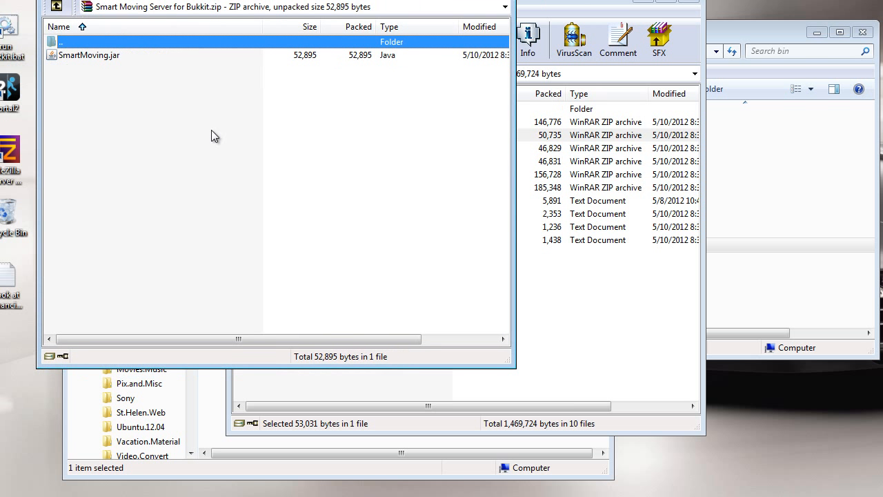
# - Extract SmartMoving.jar from the Bukkit server archive into the server's plugins folder
pyautogui.click(260, 471)
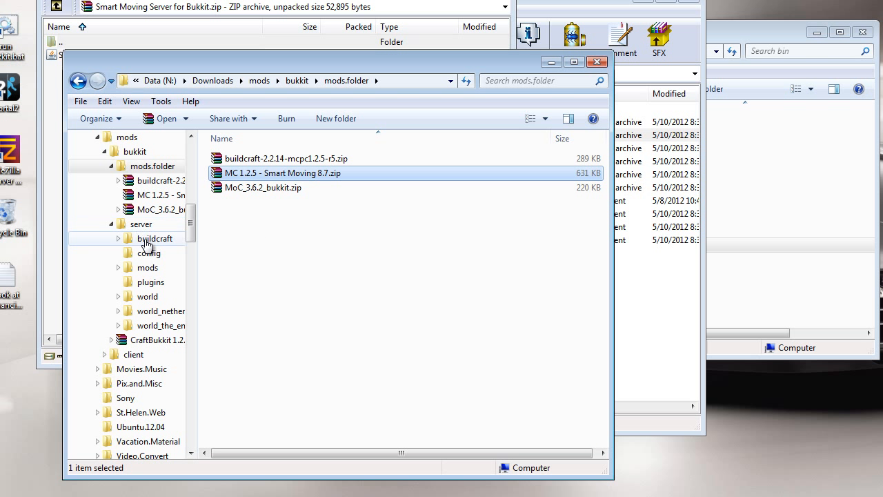
pyautogui.click(151, 283)
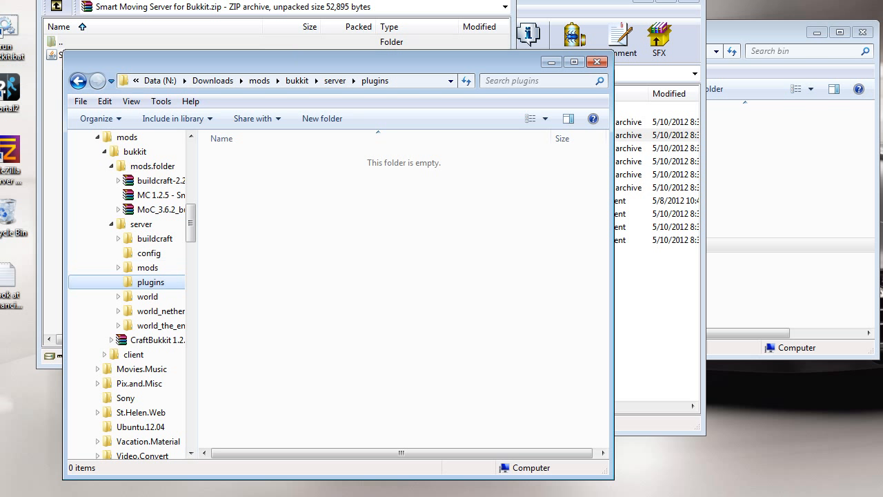
pyautogui.click(163, 34)
pyautogui.moveTo(82, 59); pyautogui.dragTo(338, 414)
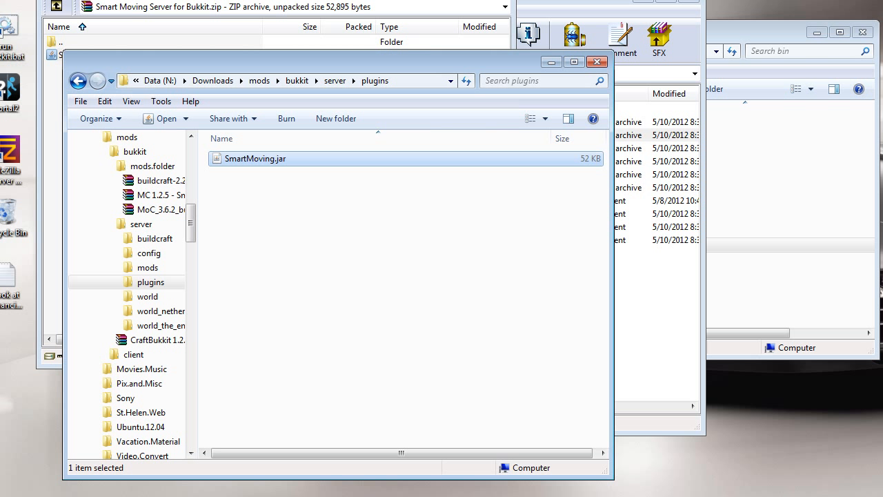
# - Close both Smart Moving archive windows and return to the server's plugins folder
pyautogui.click(483, 2)
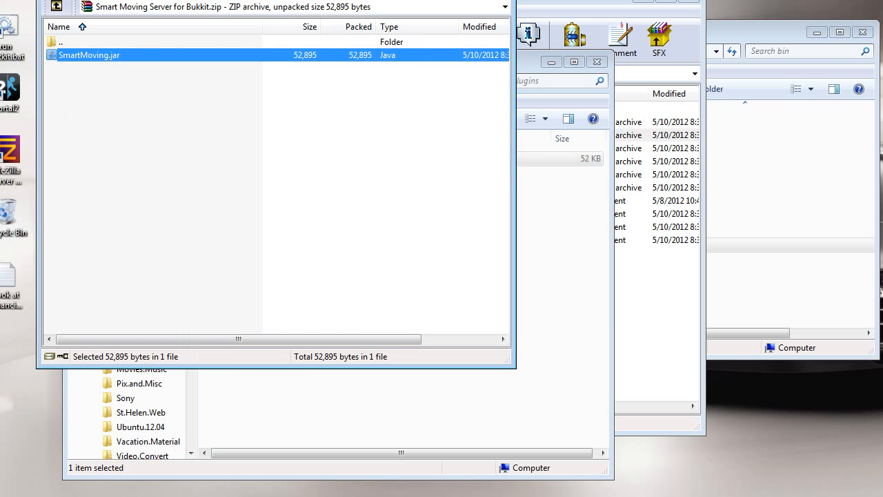
pyautogui.doubleClick(64, 40)
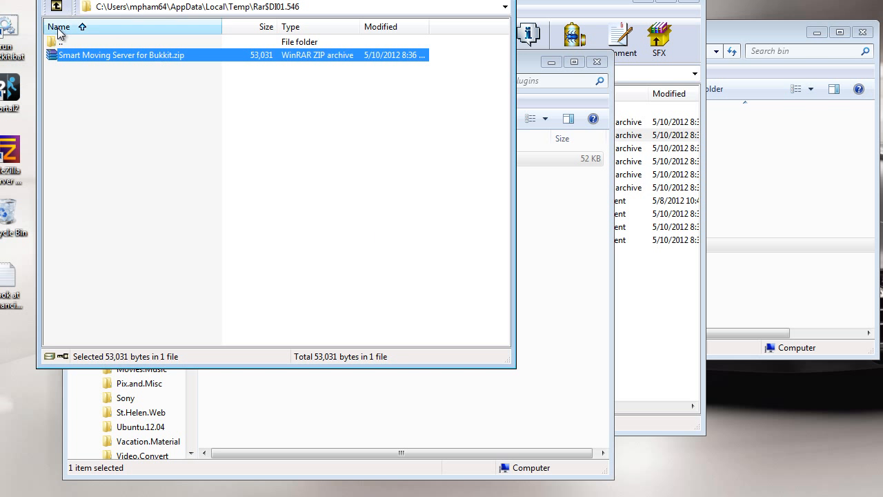
pyautogui.click(67, 44)
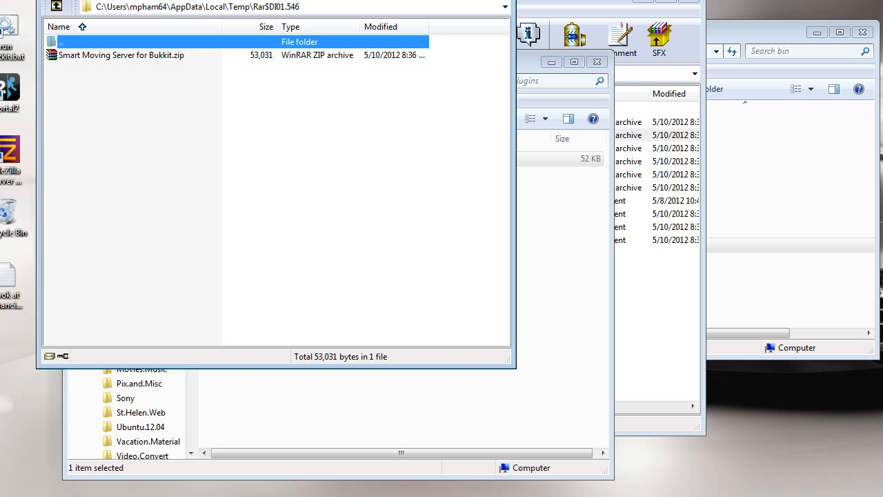
pyautogui.click(499, 0)
pyautogui.click(399, 4)
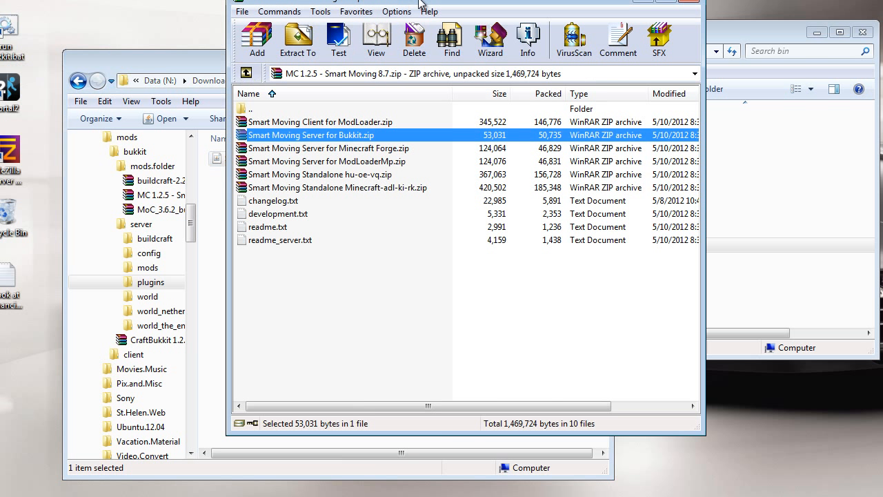
pyautogui.moveTo(531, 8); pyautogui.dragTo(530, 23)
pyautogui.click(687, 13)
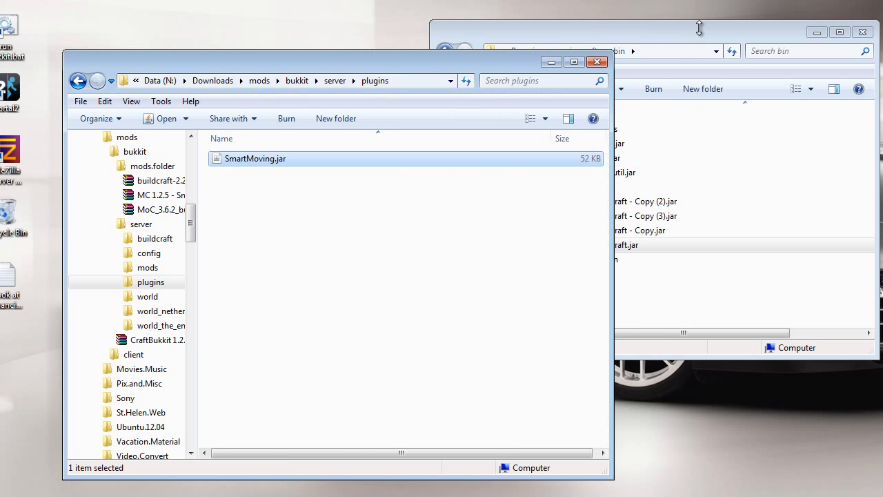
# - Open minecraft.jar from the .minecraft bin folder as an archive in WinRAR
pyautogui.click(705, 40)
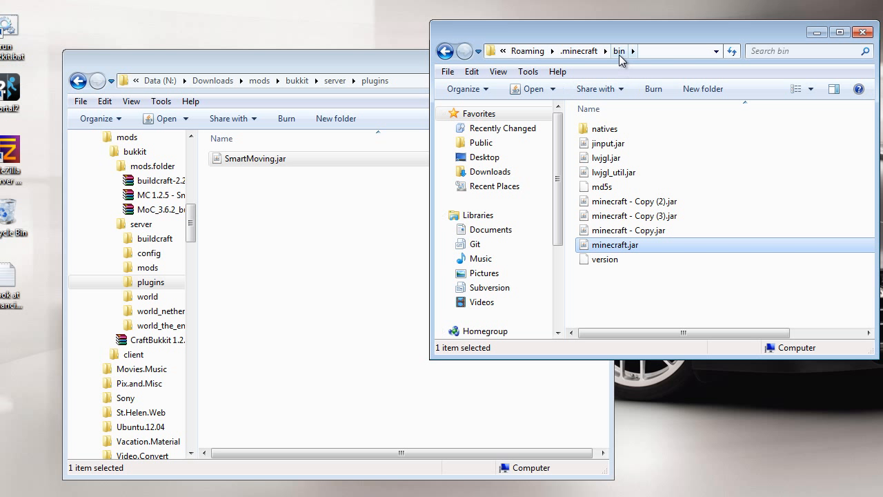
pyautogui.click(629, 306)
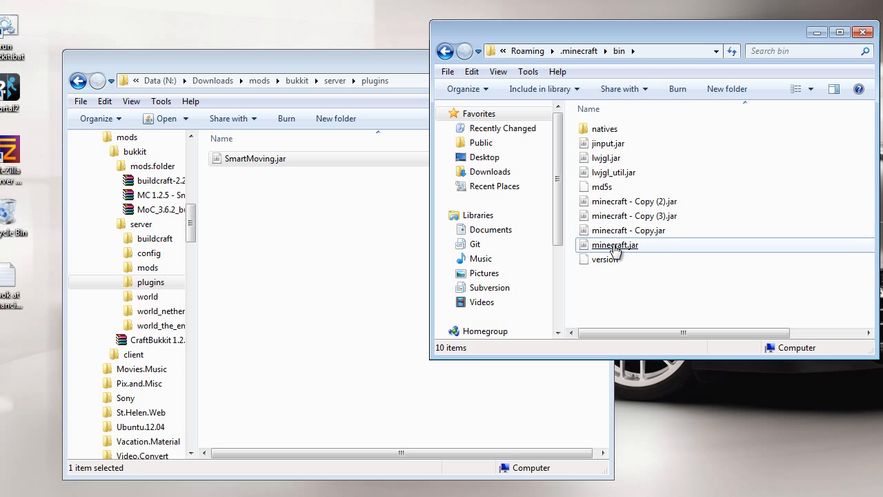
pyautogui.rightClick(615, 251)
pyautogui.click(633, 317)
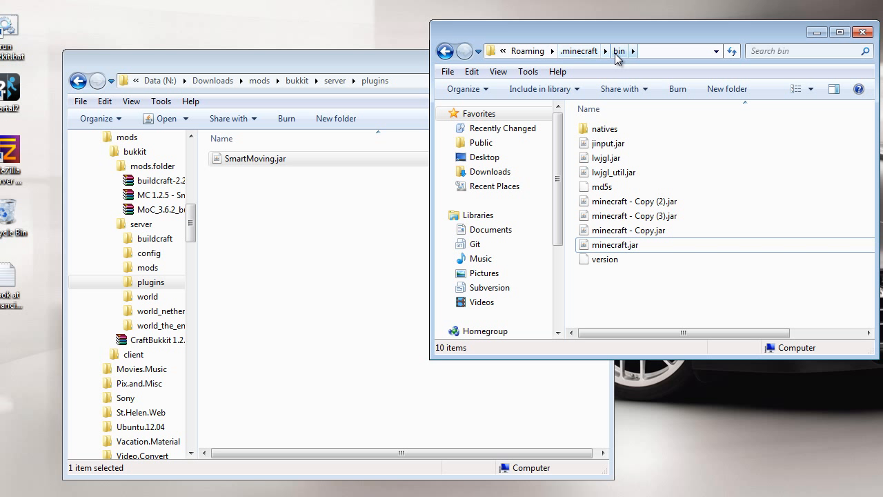
pyautogui.click(620, 250)
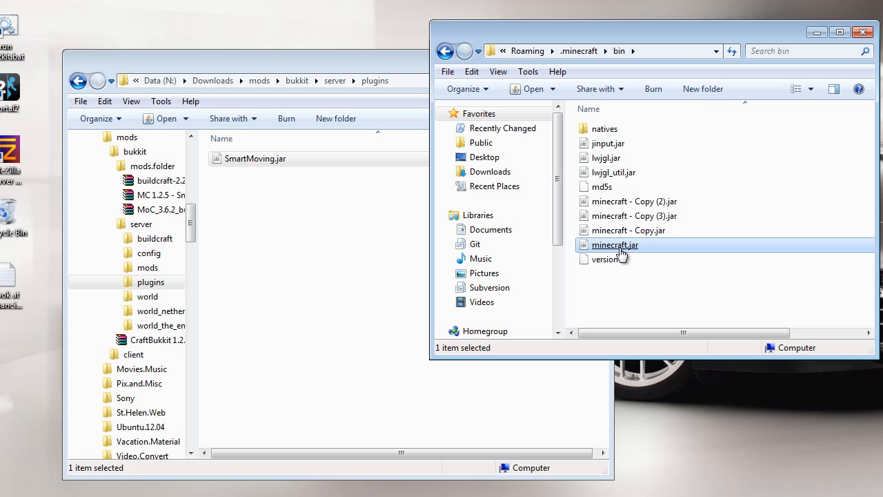
pyautogui.rightClick(621, 252)
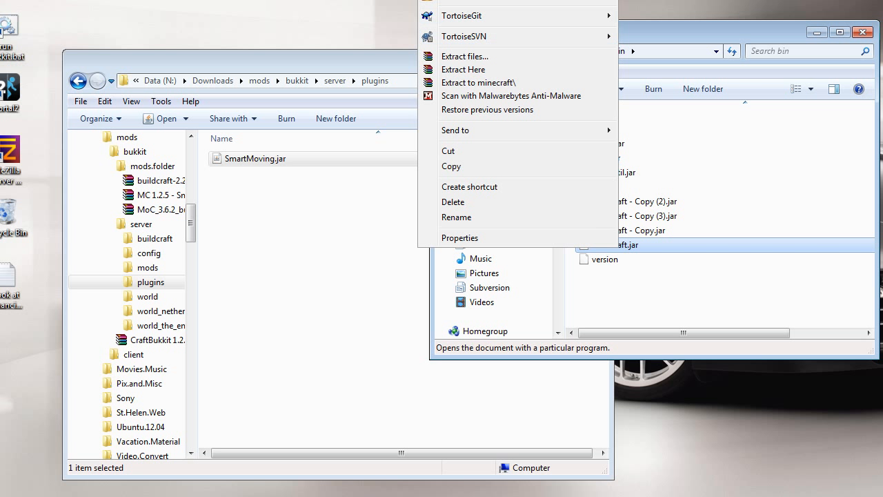
pyautogui.click(324, 4)
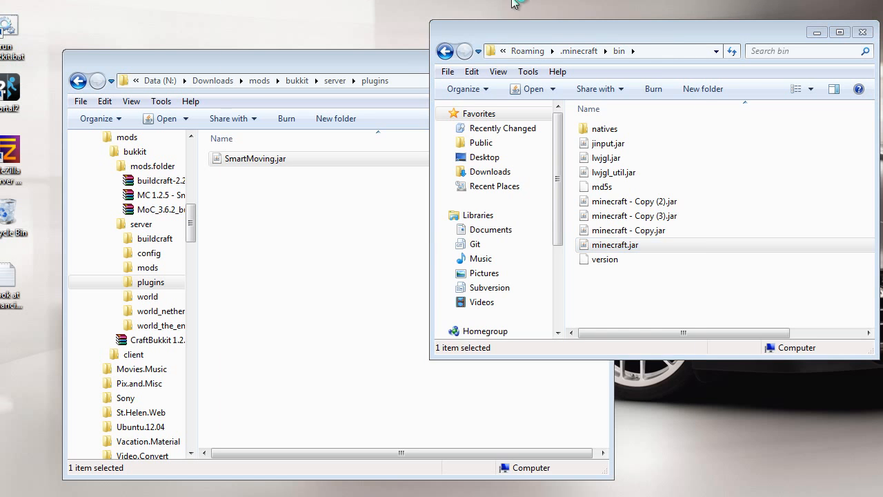
pyautogui.moveTo(493, 15); pyautogui.dragTo(672, 43)
pyautogui.moveTo(869, 147); pyautogui.dragTo(869, 426)
# - Open MC 1.2.5 - Player API client 1.0.zip from the client folder under mods
pyautogui.moveTo(196, 223); pyautogui.dragTo(196, 240)
pyautogui.click(138, 296)
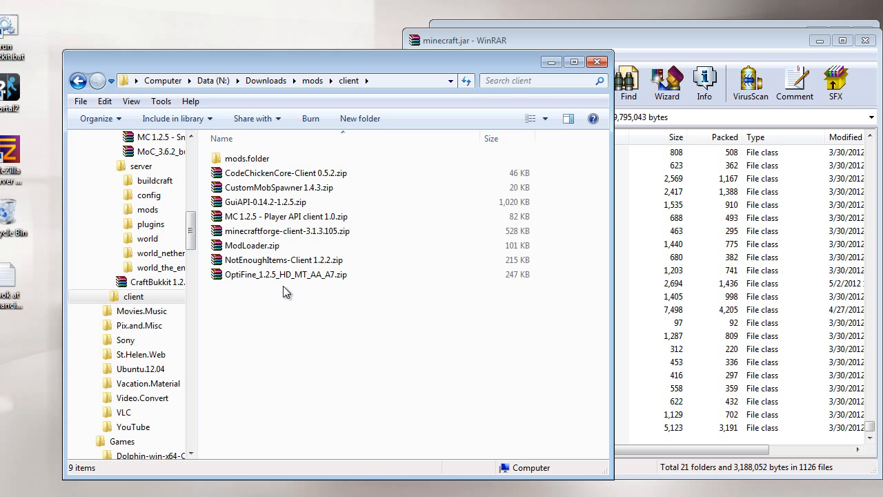
pyautogui.click(292, 218)
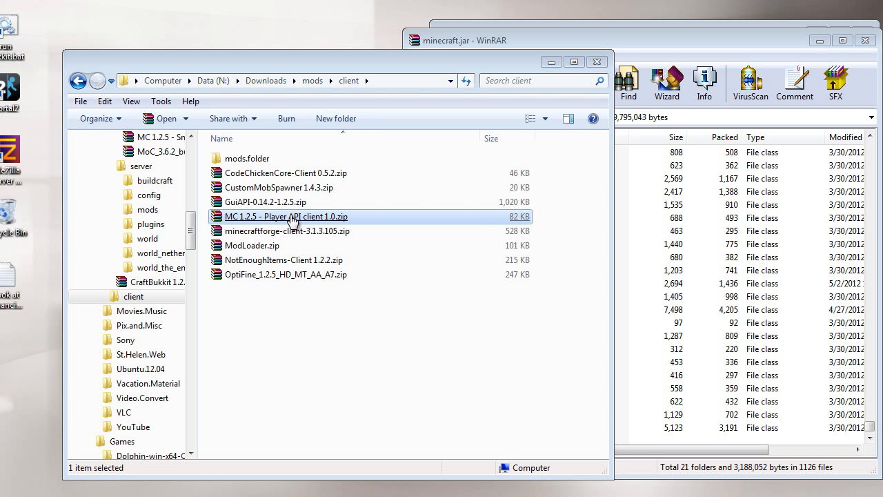
pyautogui.doubleClick(293, 218)
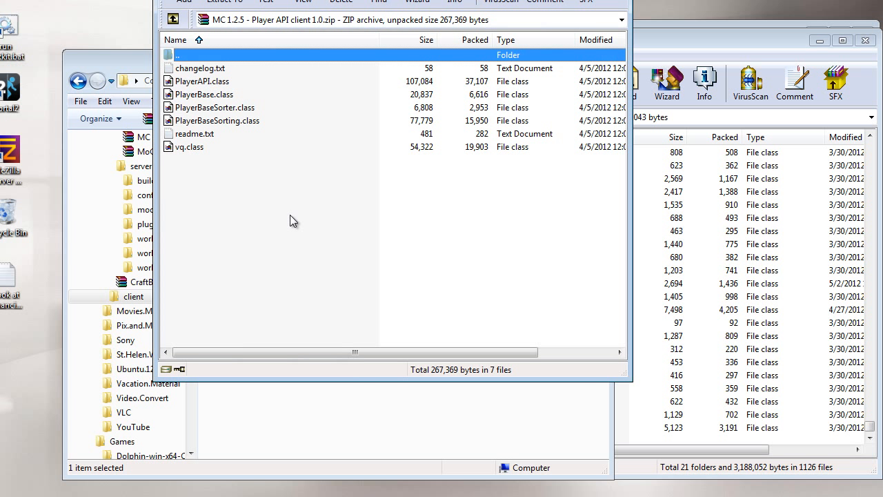
# - Add PlayerAPI, PlayerBase, PlayerBaseSorter, PlayerBaseSorting and vq class files from the Player API archive to minecraft.jar, and close both archives
pyautogui.click(219, 83)
pyautogui.keyDown('shift'); pyautogui.click(183, 149); pyautogui.keyUp('shift')
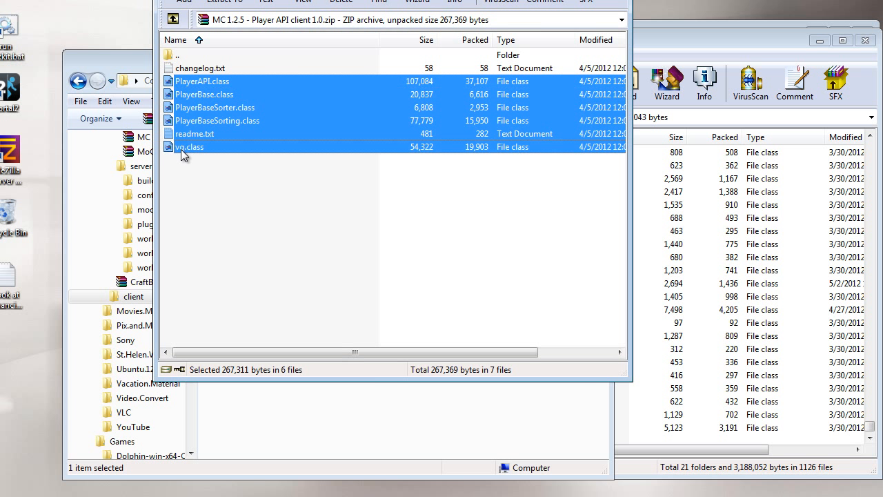
pyautogui.keyDown('ctrl'); pyautogui.click(207, 134); pyautogui.keyUp('ctrl')
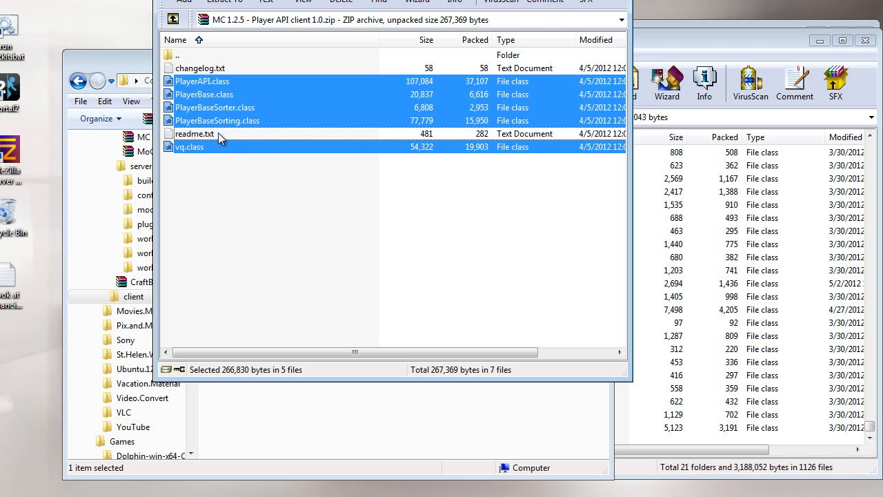
pyautogui.moveTo(246, 120); pyautogui.dragTo(809, 425)
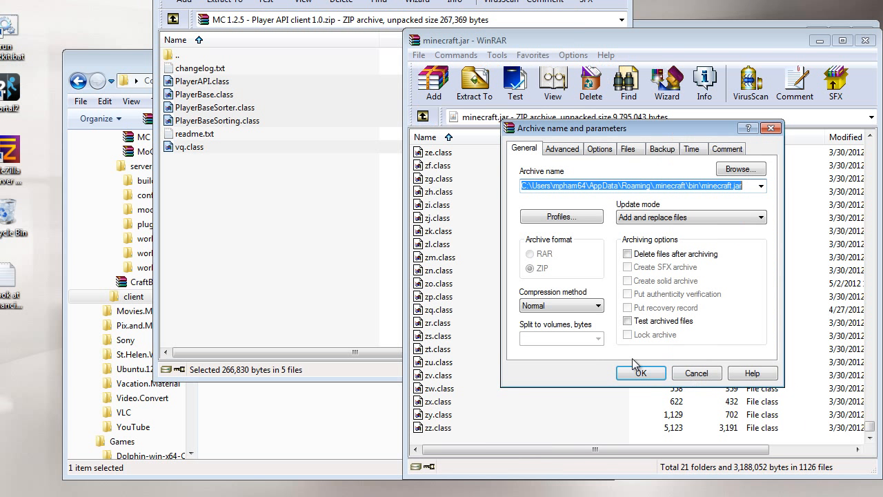
pyautogui.click(634, 372)
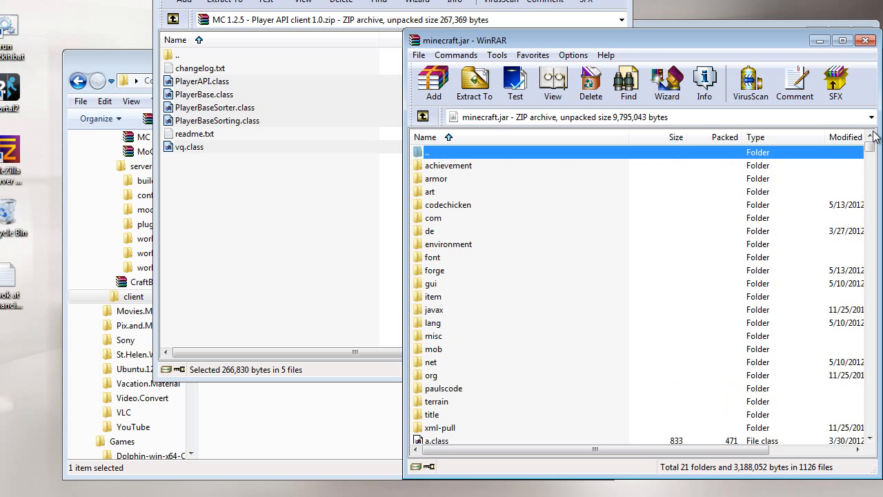
pyautogui.click(867, 41)
pyautogui.moveTo(387, 0); pyautogui.dragTo(242, 38)
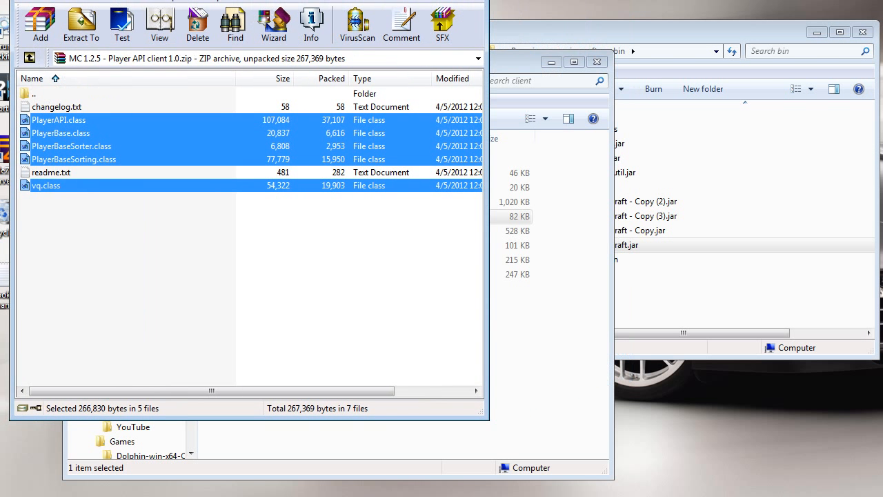
pyautogui.hotkey('alt', 'F4')
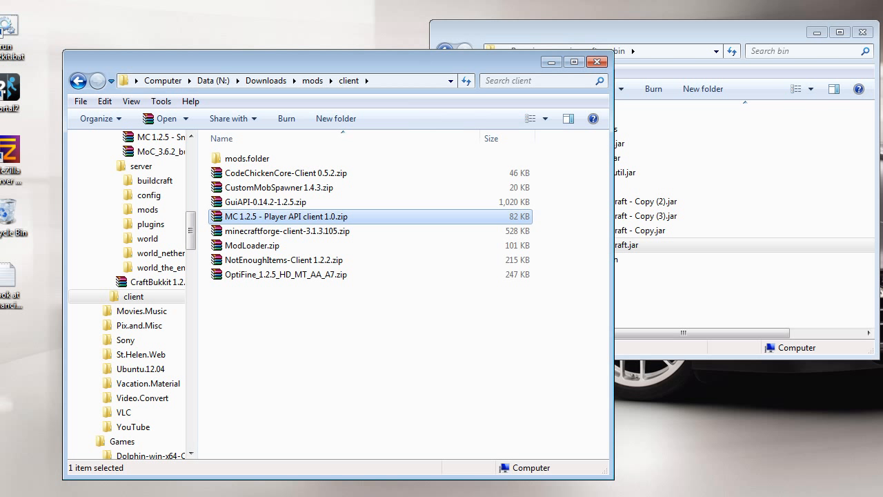
# - Open MC 1.2.5 - Smart Moving 8.7.zip from the mods.folder directory under bukkit
pyautogui.click(315, 366)
pyautogui.moveTo(190, 228); pyautogui.dragTo(194, 221)
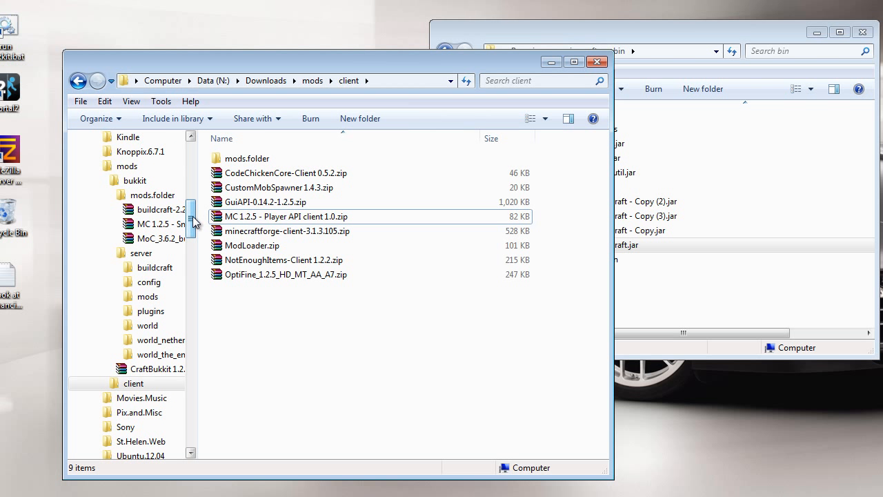
pyautogui.click(151, 197)
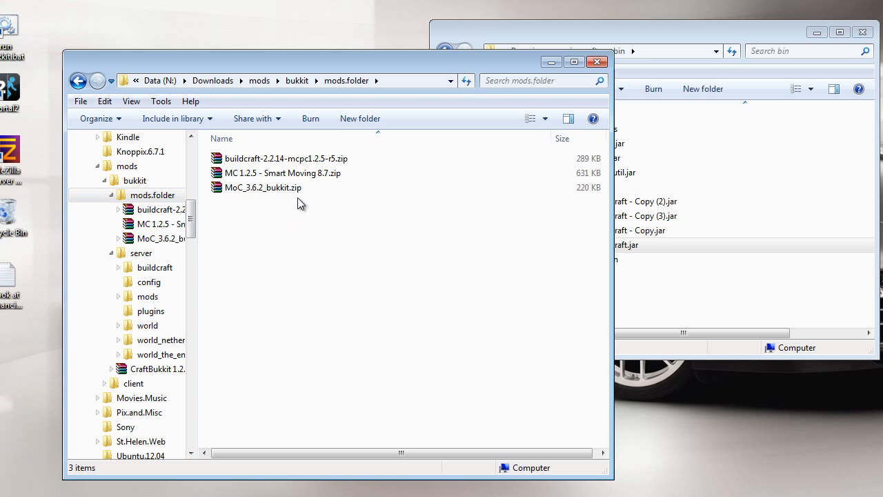
pyautogui.click(305, 176)
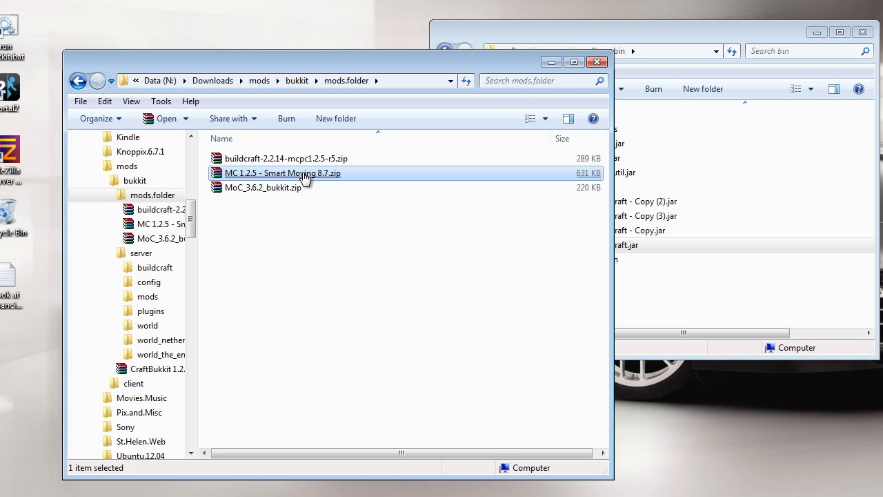
pyautogui.doubleClick(305, 176)
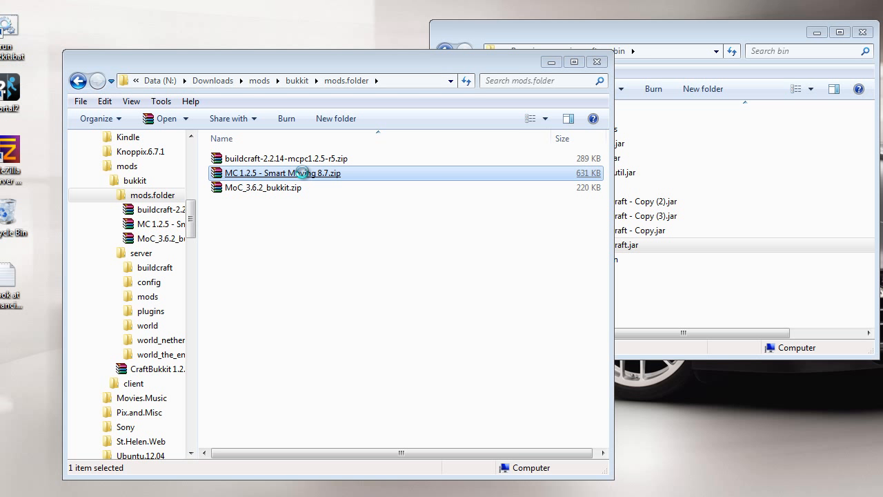
pyautogui.moveTo(281, 3); pyautogui.dragTo(306, 6)
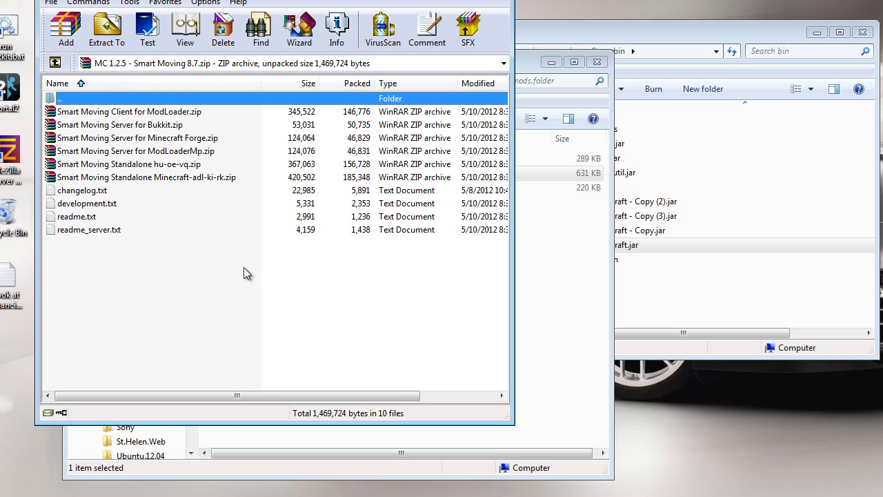
# - Open the nested Smart Moving Client for ModLoader.zip archive
pyautogui.click(216, 178)
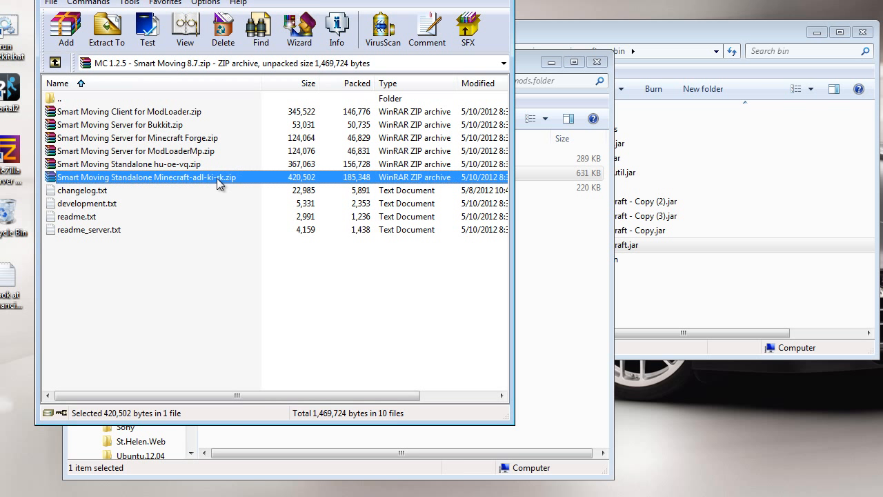
pyautogui.click(186, 360)
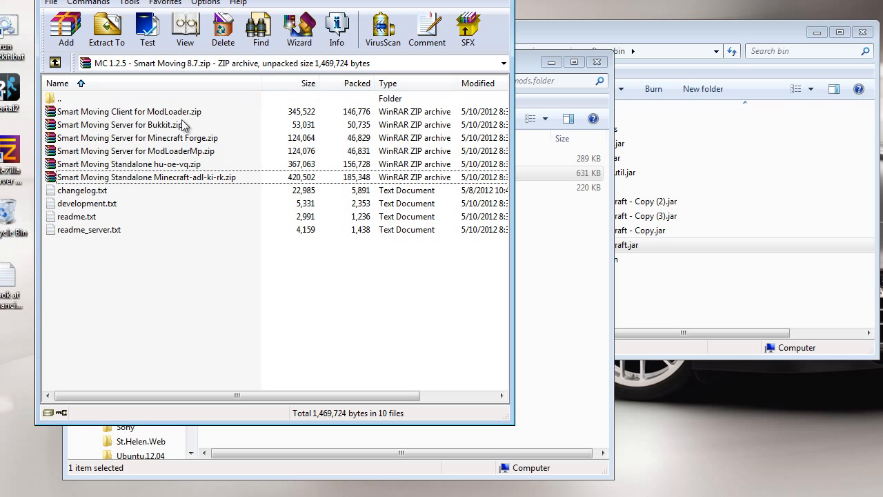
pyautogui.click(138, 126)
pyautogui.click(138, 113)
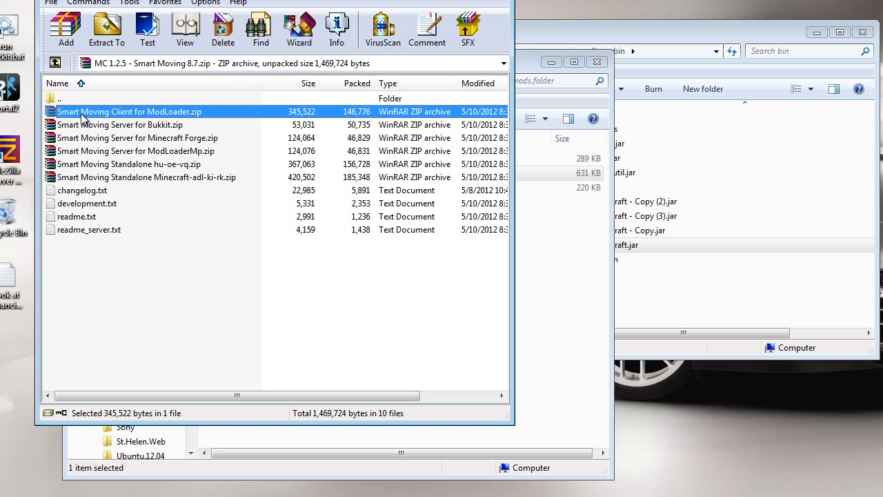
pyautogui.doubleClick(170, 113)
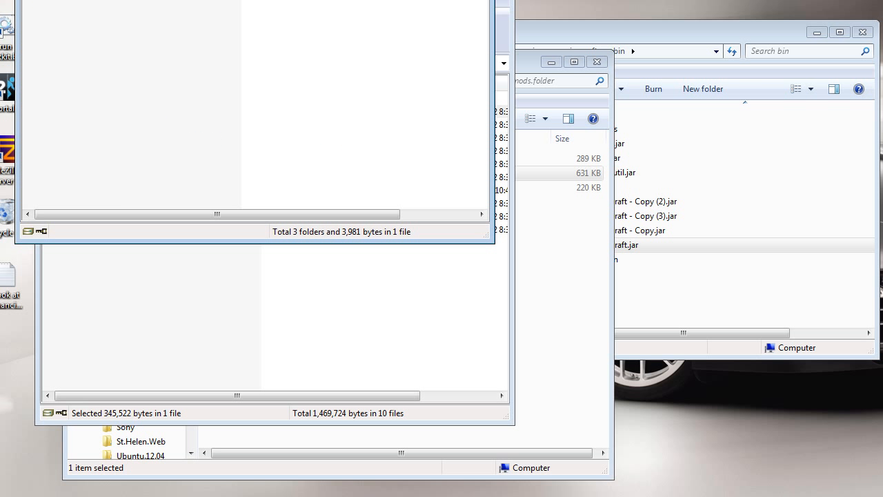
# - Open minecraft.jar from the bin folder as an archive beside the Smart Moving client archive
pyautogui.moveTo(593, 24); pyautogui.dragTo(646, 38)
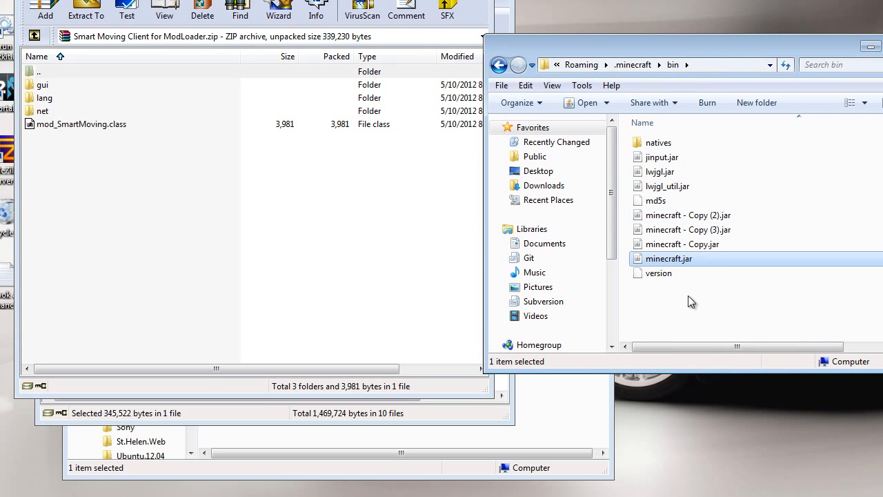
pyautogui.rightClick(667, 265)
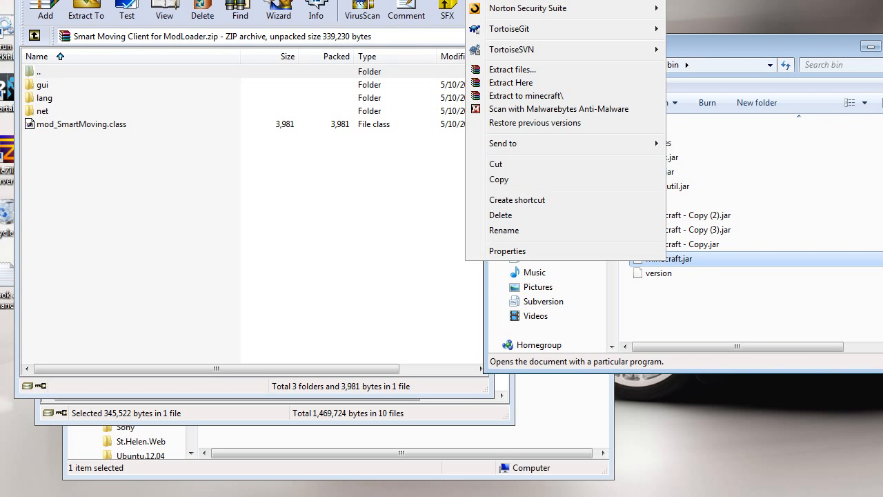
pyautogui.click(420, 6)
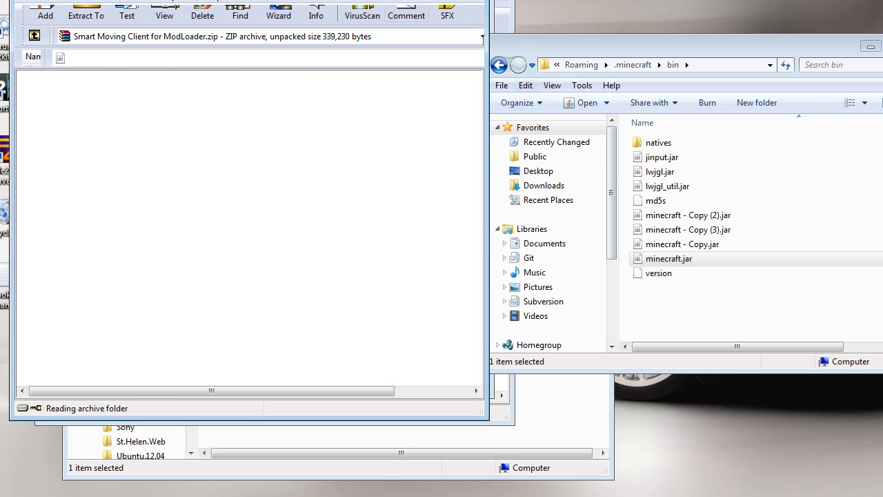
pyautogui.moveTo(346, 0); pyautogui.dragTo(756, 41)
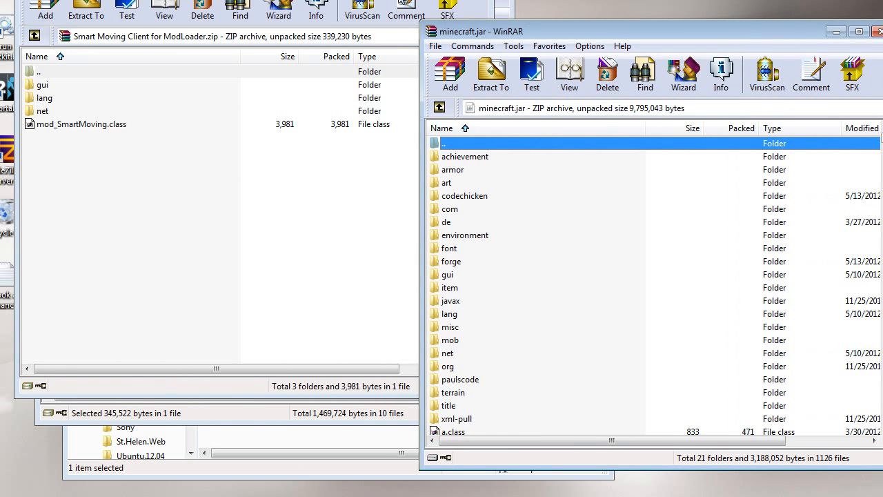
# - Add the gui, lang and net folders and mod_SmartMoving.class from the Smart Moving client archive to minecraft.jar
pyautogui.scroll(-15, 880, 324)
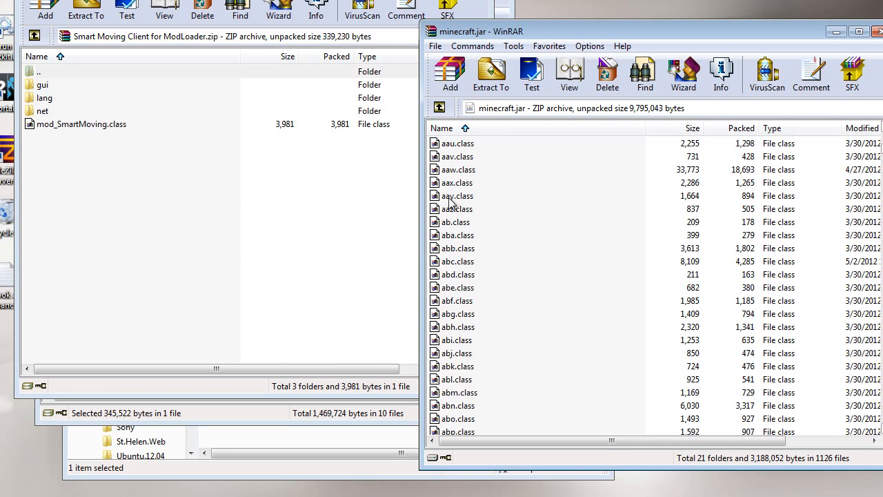
pyautogui.click(124, 139)
pyautogui.click(43, 85)
pyautogui.keyDown('shift'); pyautogui.click(42, 125); pyautogui.keyUp('shift')
pyautogui.moveTo(42, 125); pyautogui.dragTo(822, 427)
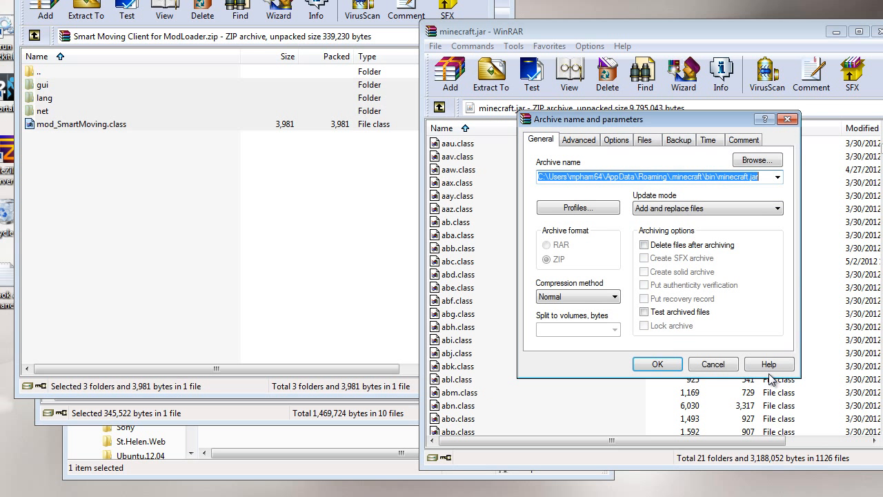
pyautogui.click(652, 364)
# - Close the minecraft.jar archive and both Smart Moving archive windows
pyautogui.click(879, 32)
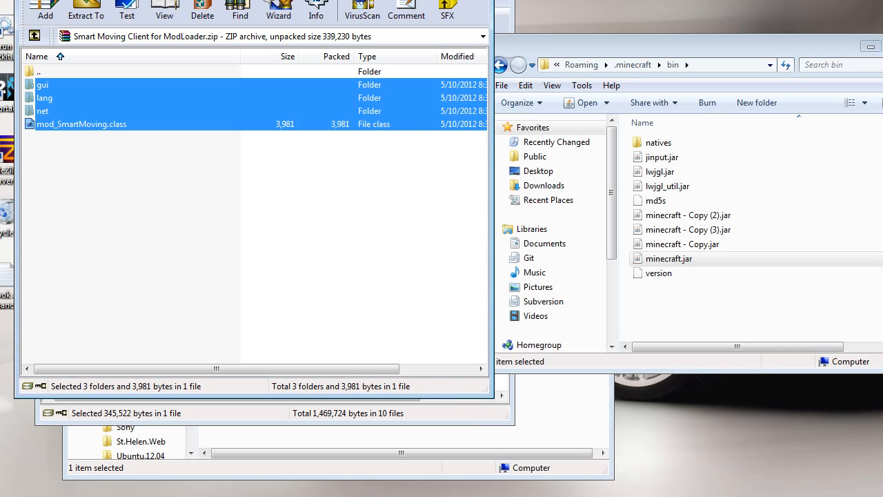
pyautogui.hotkey('alt', 'F4')
pyautogui.click(503, 6)
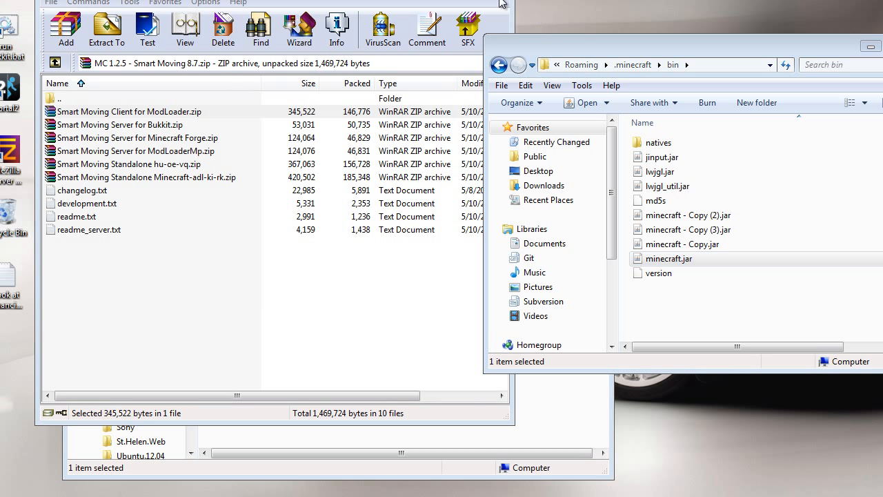
pyautogui.hotkey('alt', 'F4')
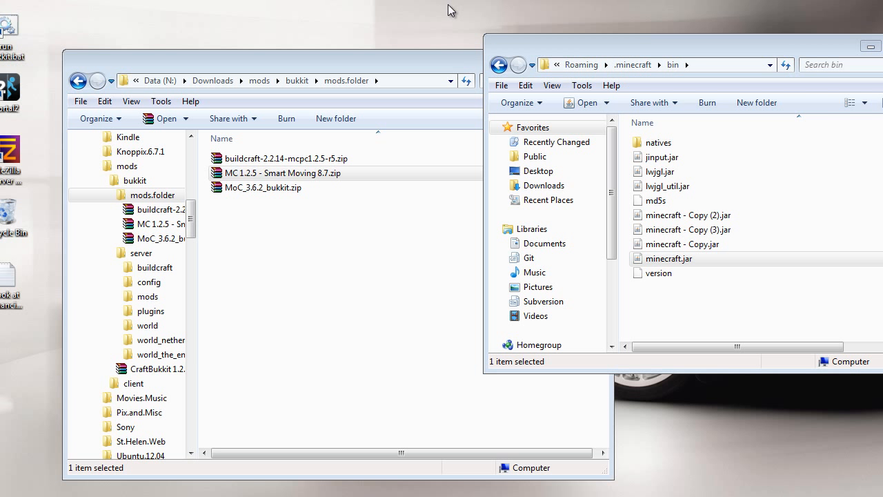
# - Start the Bukkit server by running run_bukkit.bat from the server folder and move its console window aside
pyautogui.click(141, 253)
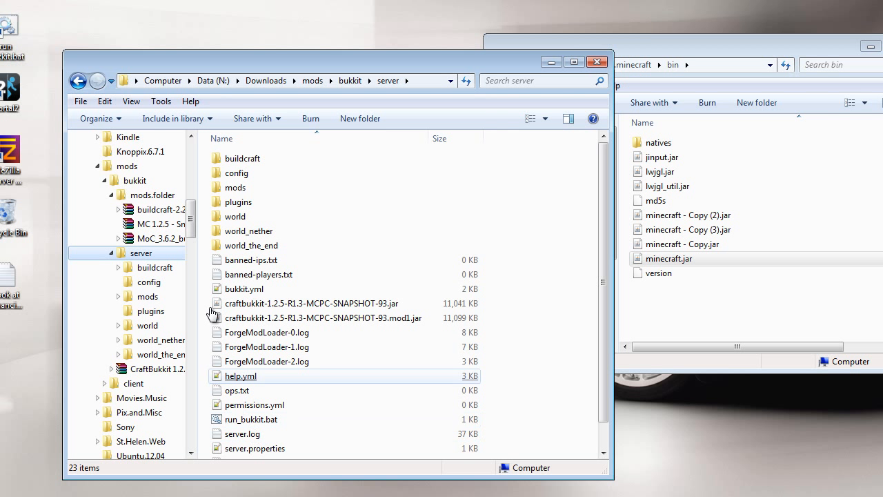
pyautogui.click(262, 422)
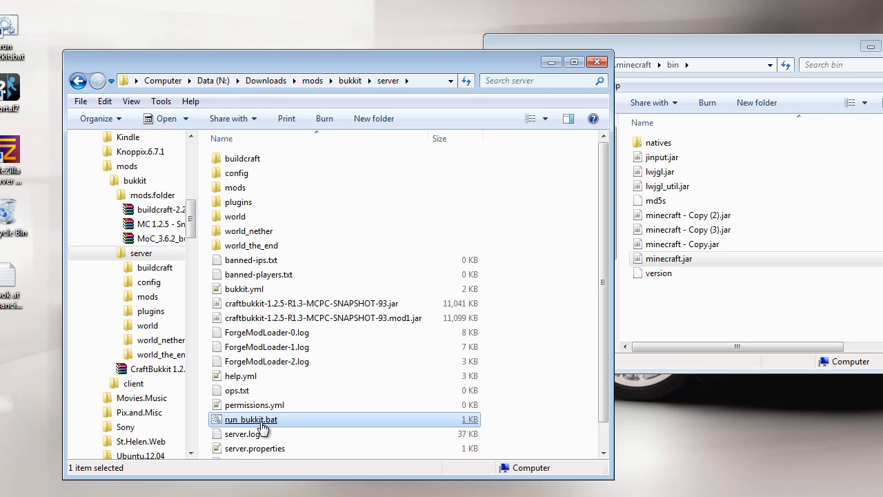
pyautogui.doubleClick(262, 422)
pyautogui.moveTo(318, 0); pyautogui.dragTo(671, 269)
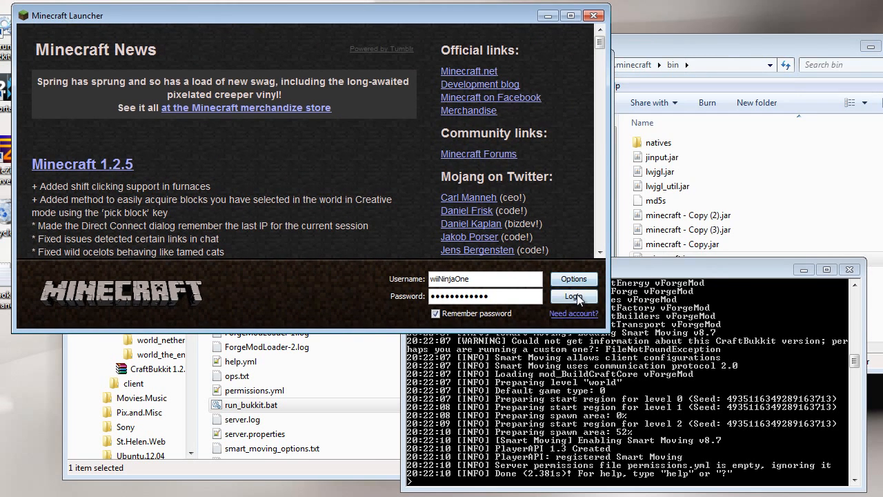
# - Log in through the Minecraft launcher with the remembered account and enlarge the game window
pyautogui.click(574, 296)
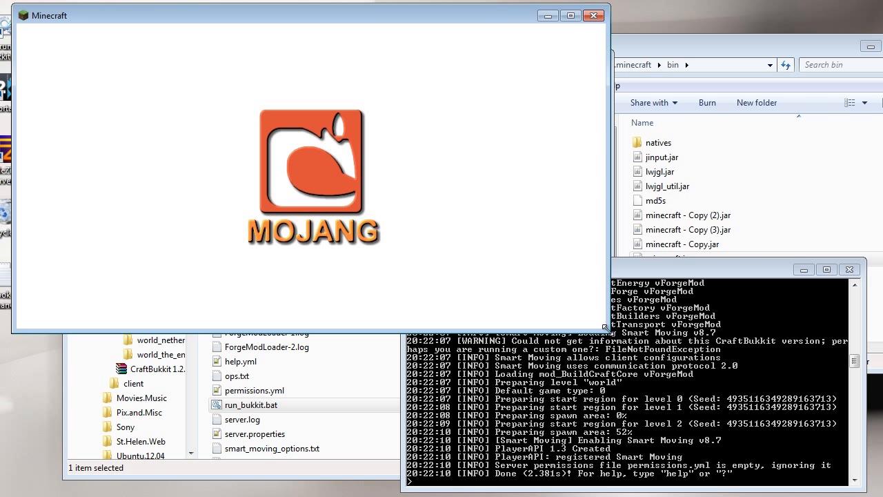
pyautogui.moveTo(606, 328); pyautogui.dragTo(629, 343)
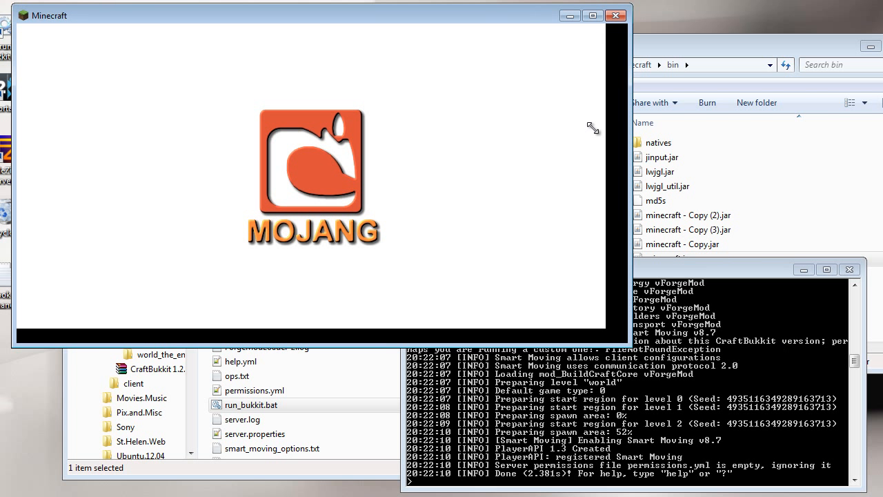
pyautogui.moveTo(631, 345); pyautogui.dragTo(827, 458)
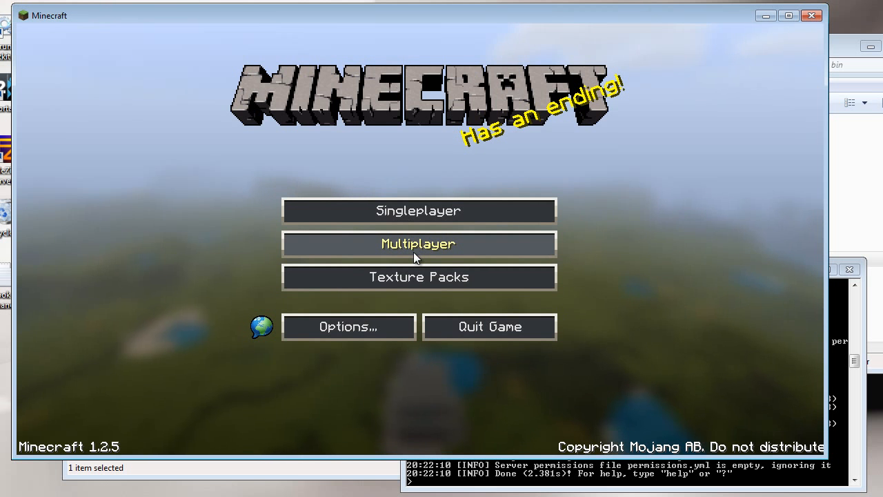
# - Join the multiplayer server named Local
pyautogui.click(414, 252)
pyautogui.click(359, 227)
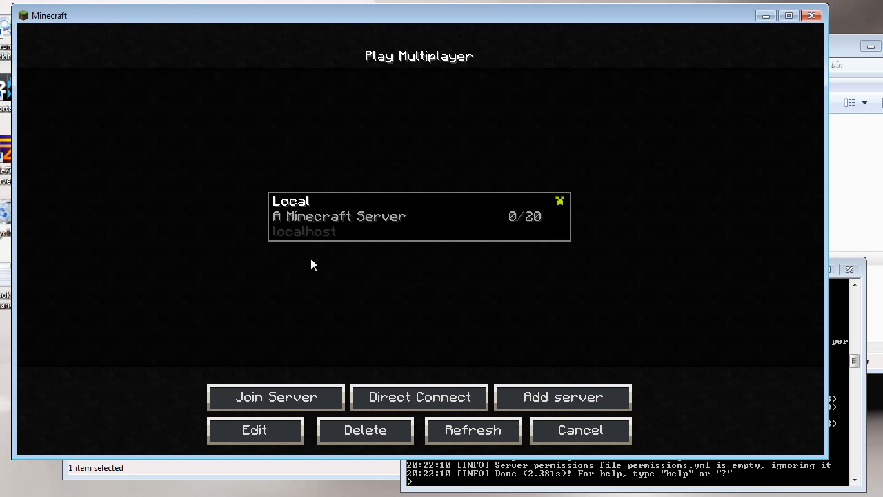
pyautogui.click(285, 399)
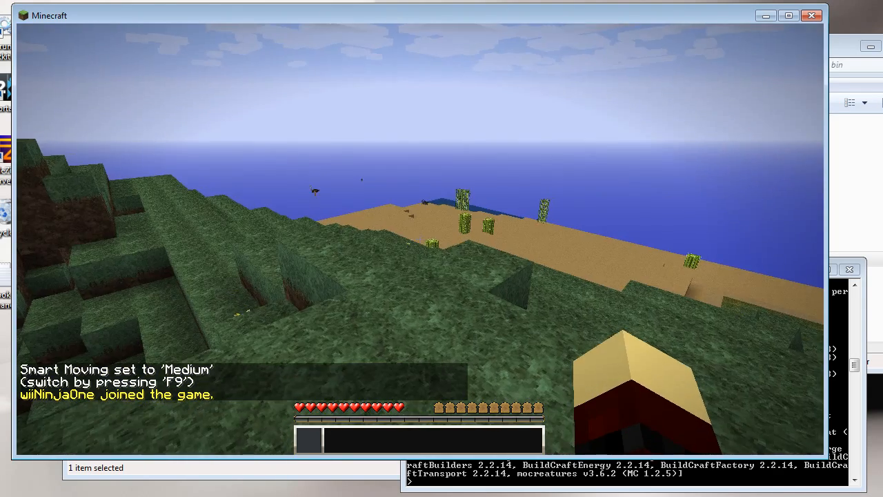
# - Walk down the grassy hill and around the desert to check the MoCreatures animals and player movement on the modded server
pyautogui.press('w')
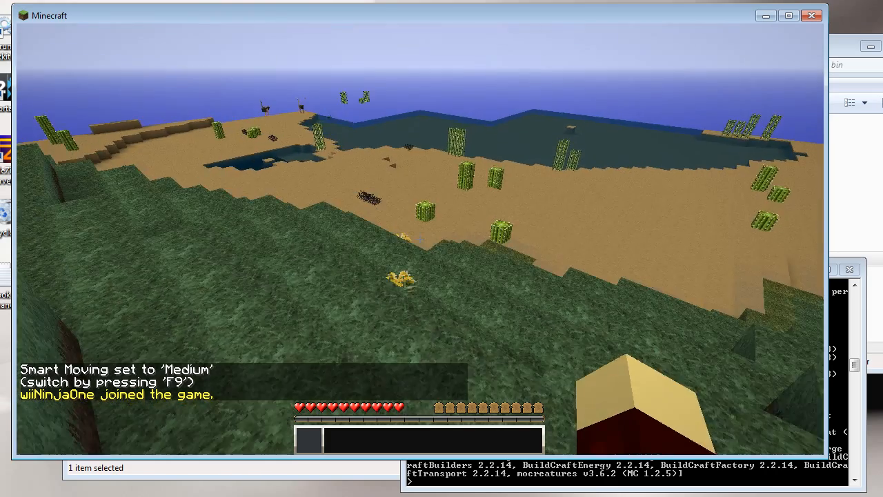
pyautogui.press('w')
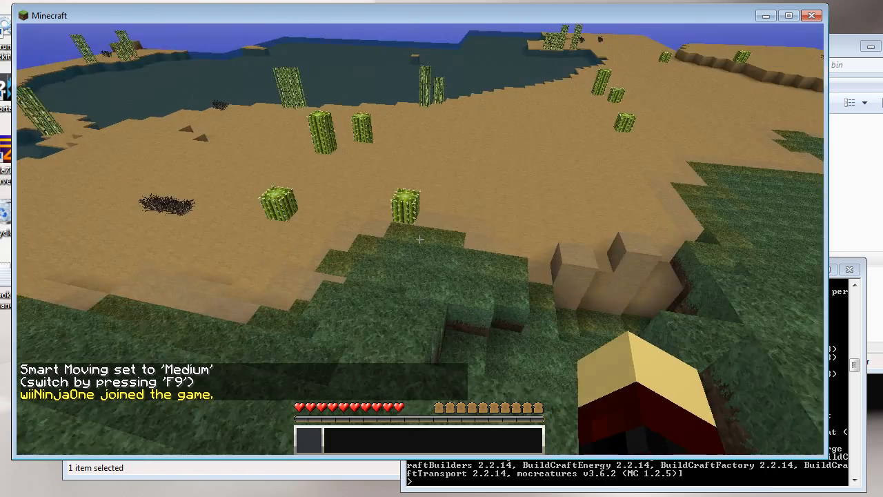
pyautogui.press('w')
pyautogui.press('w')
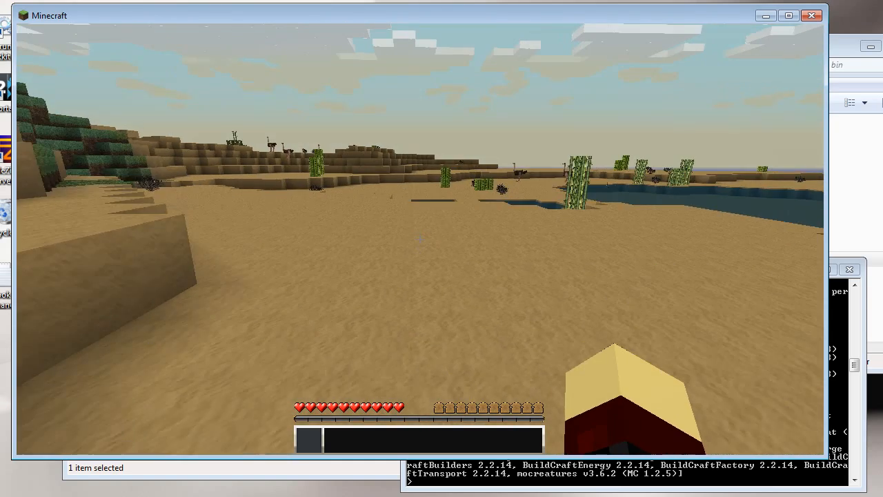
pyautogui.press('w')
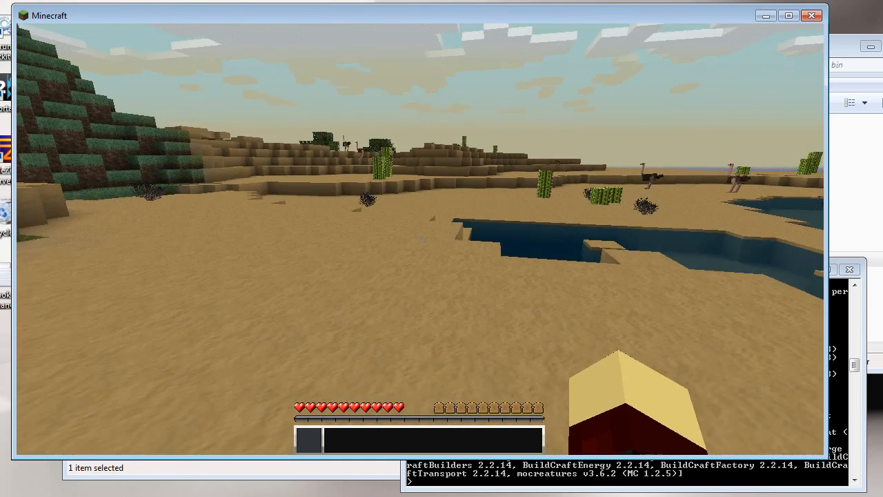
pyautogui.press('w')
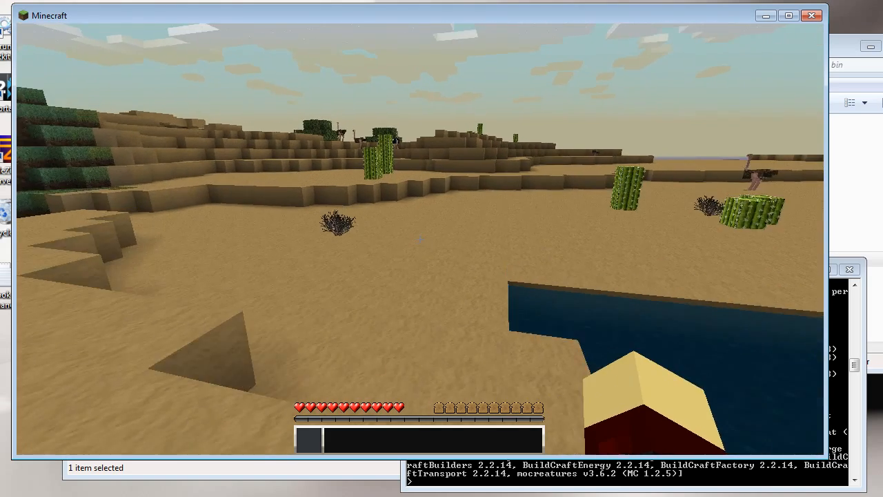
pyautogui.press('w')
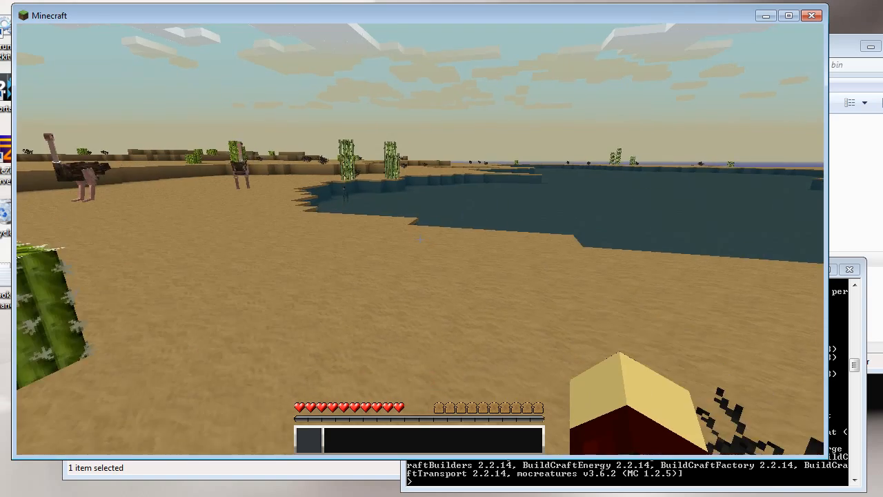
pyautogui.press('w')
pyautogui.press('w')
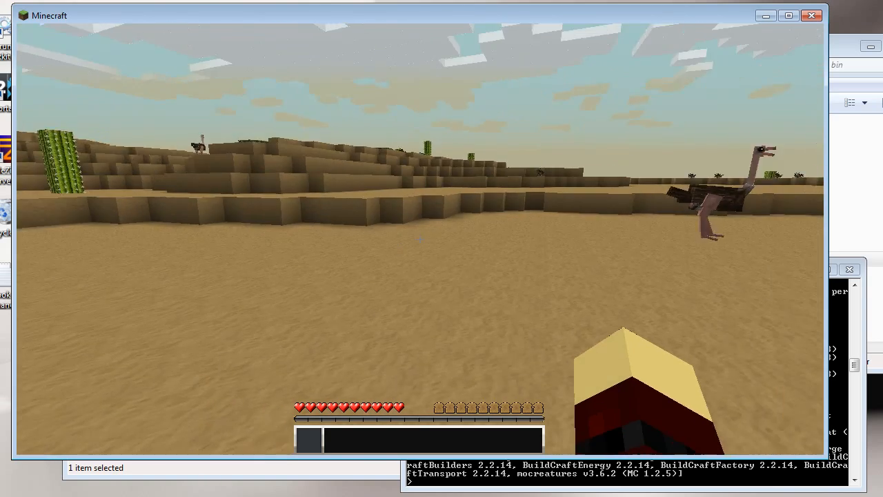
pyautogui.press('w')
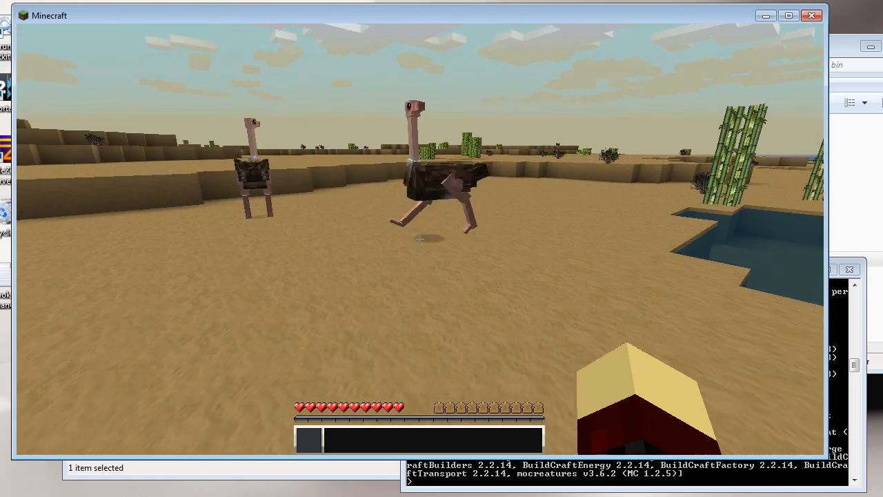
pyautogui.press('w')
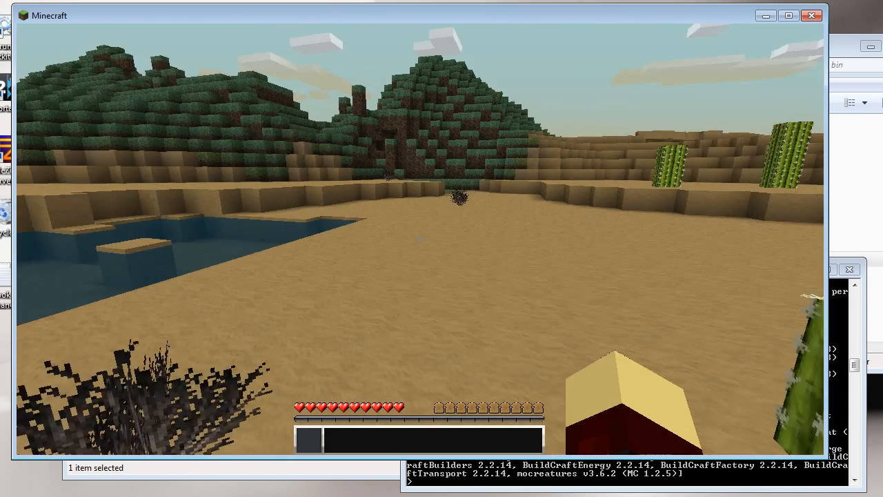
pyautogui.press('w')
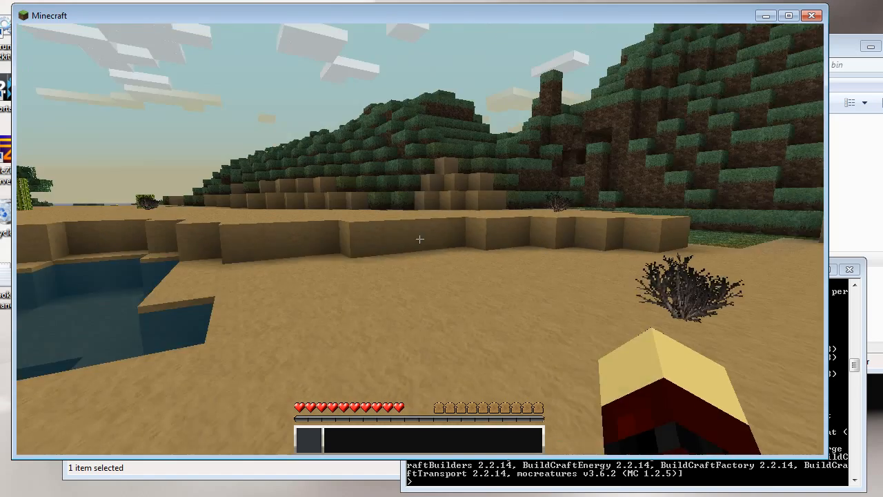
pyautogui.press('w')
pyautogui.press('space')
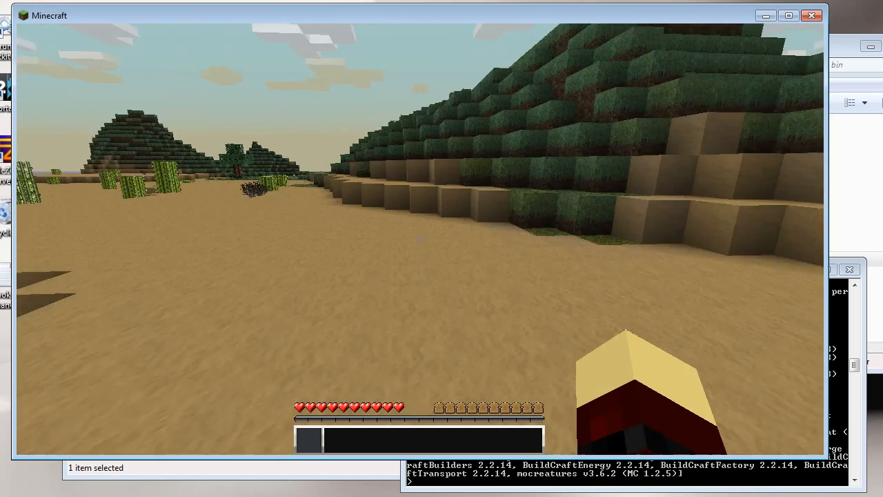
pyautogui.press('w')
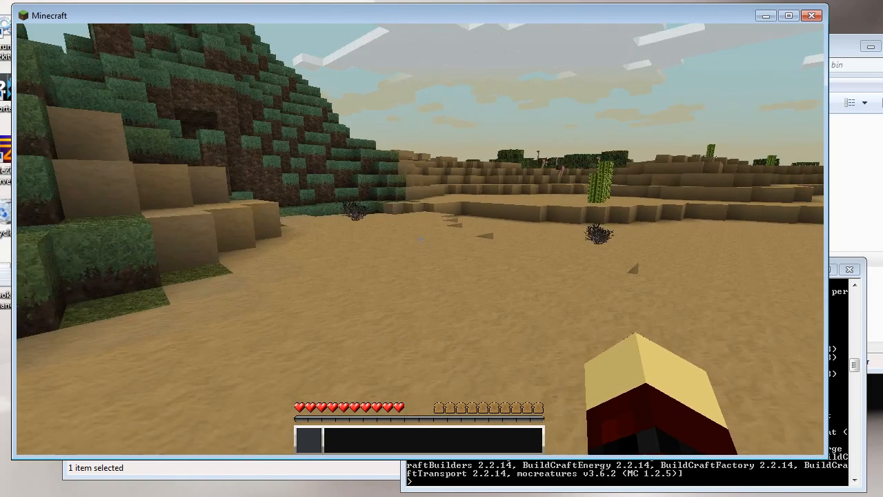
pyautogui.press('w')
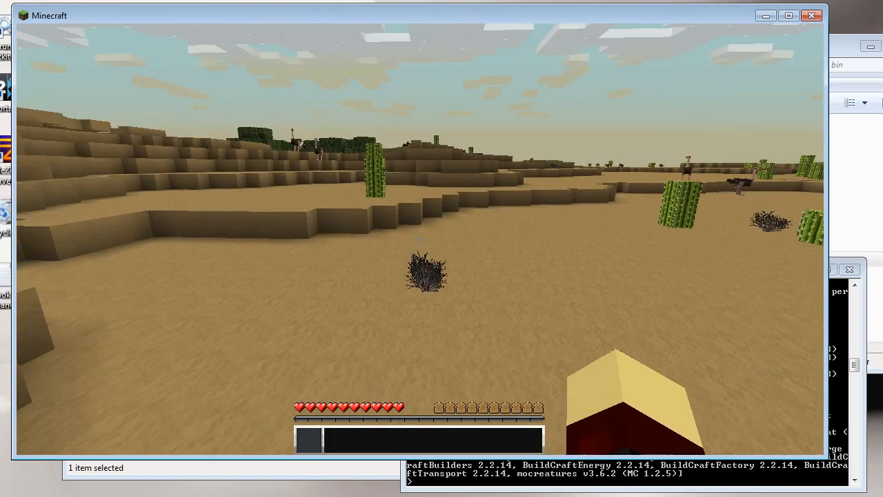
pyautogui.press('w')
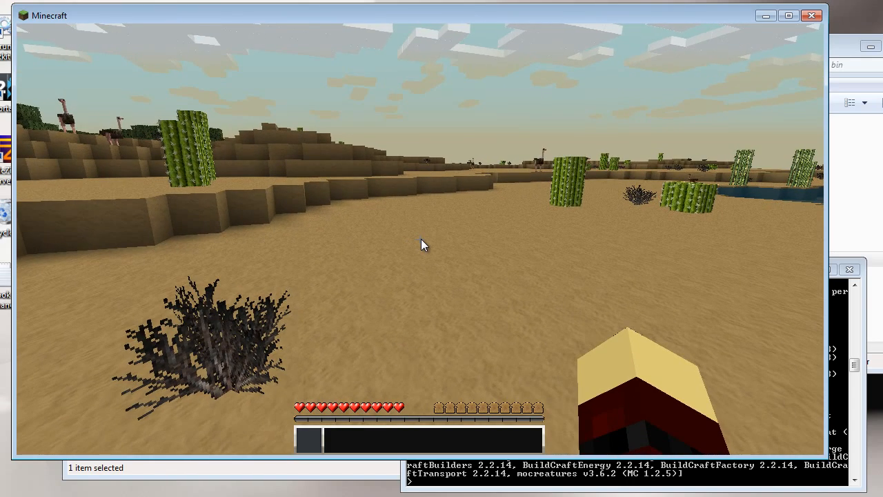
# - Disconnect from the Local server and quit Minecraft
pyautogui.press('Escape')
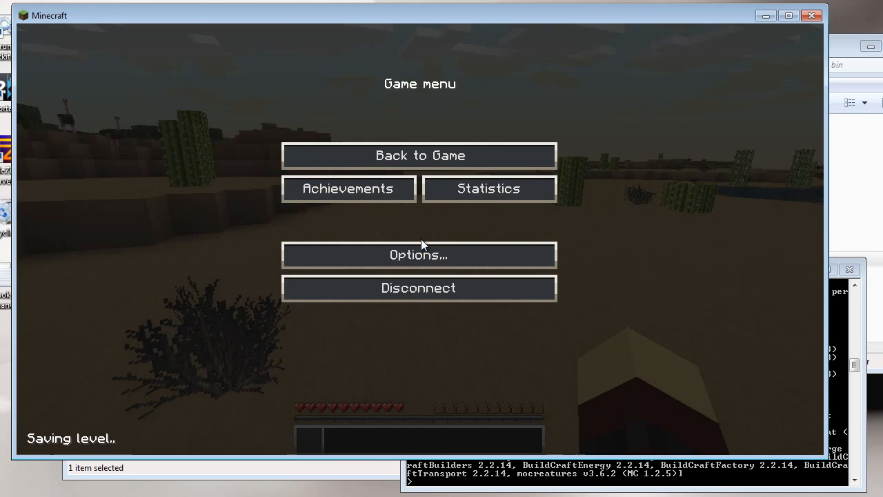
pyautogui.click(412, 295)
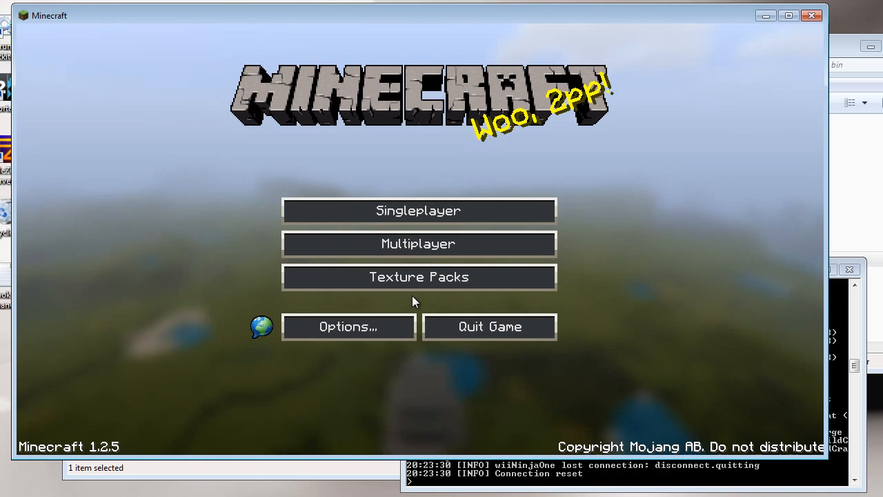
pyautogui.click(460, 330)
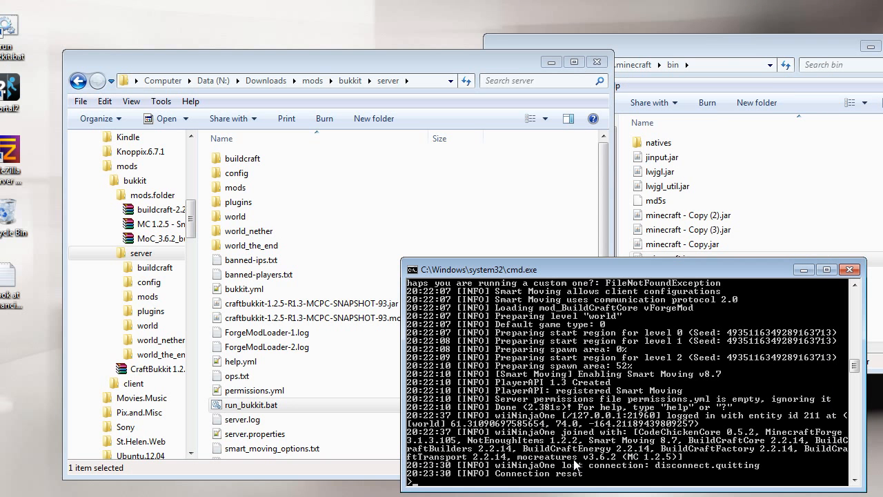
# - Shut down the Bukkit server with the stop command and close its console window
pyautogui.press('Return')
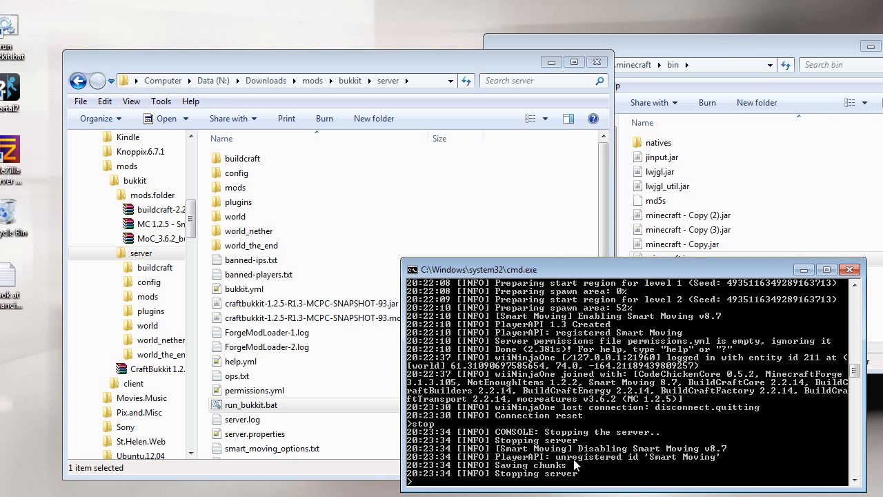
pyautogui.press('Return')
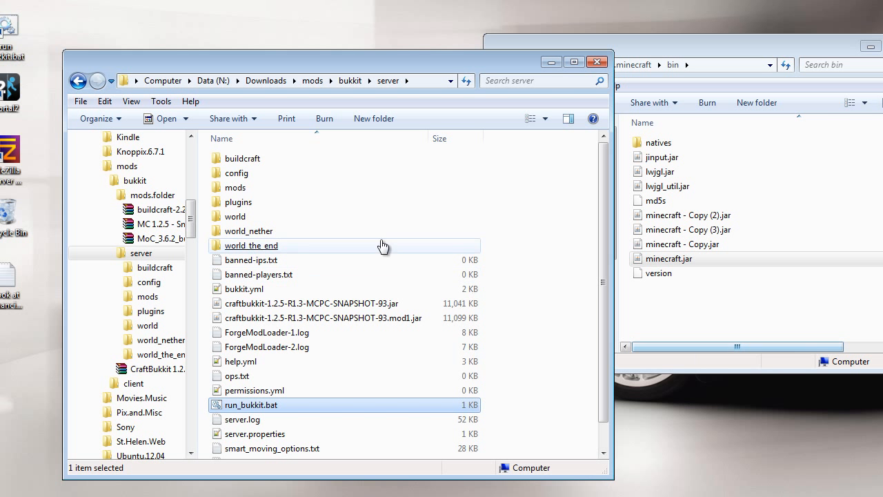
# - Open the server's mods folder and expand it in the folder tree to review the installed mod archives
pyautogui.click(145, 298)
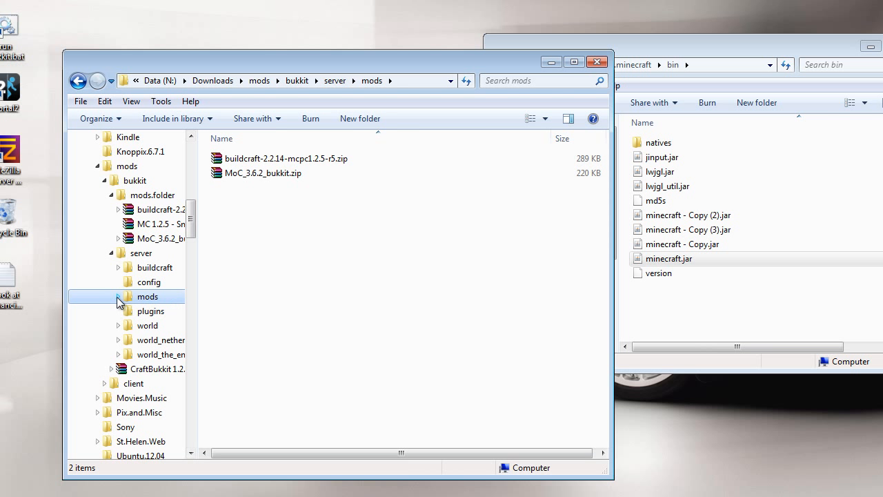
pyautogui.click(118, 296)
pyautogui.scroll(-2, 187, 231)
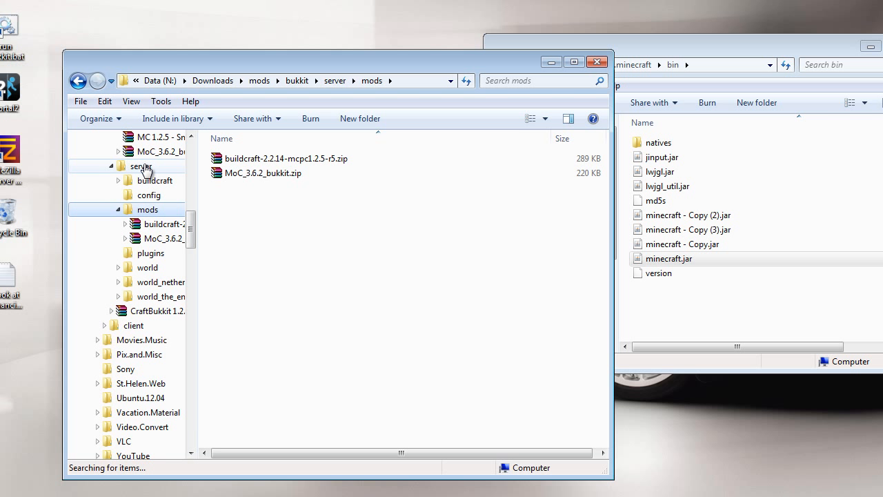
pyautogui.click(249, 214)
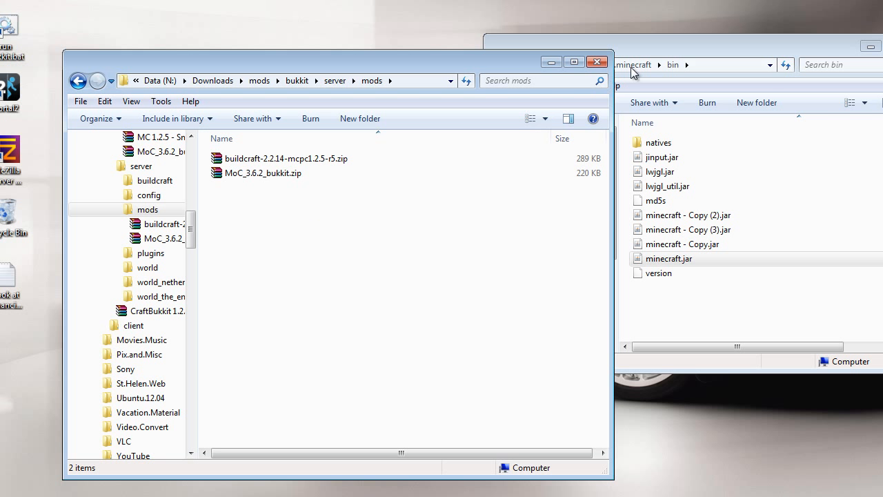
# - Review the client's mods folder inside .minecraft beside the server's mods folder, including the contents of its mocreatures subfolder
pyautogui.moveTo(668, 60); pyautogui.dragTo(638, 32)
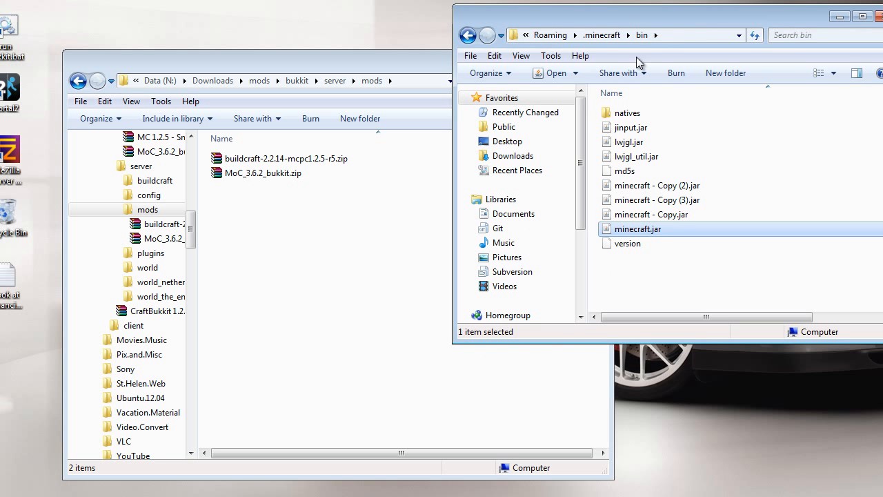
pyautogui.click(654, 285)
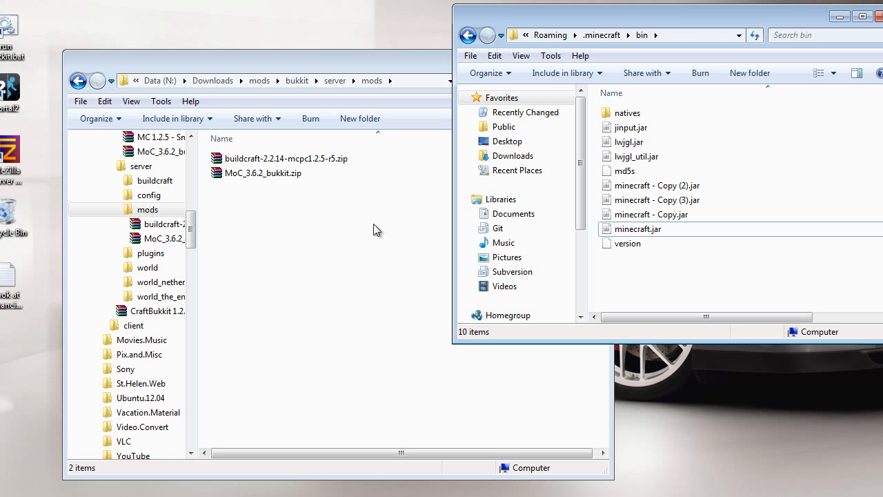
pyautogui.click(603, 35)
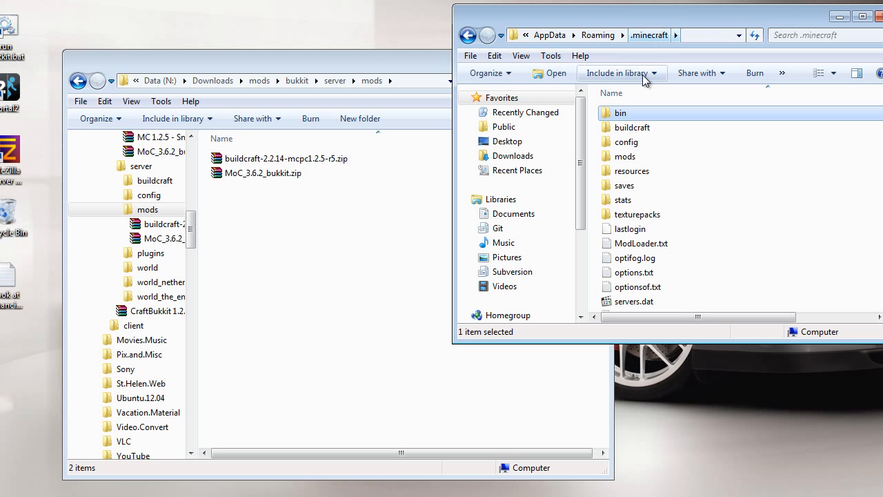
pyautogui.doubleClick(621, 157)
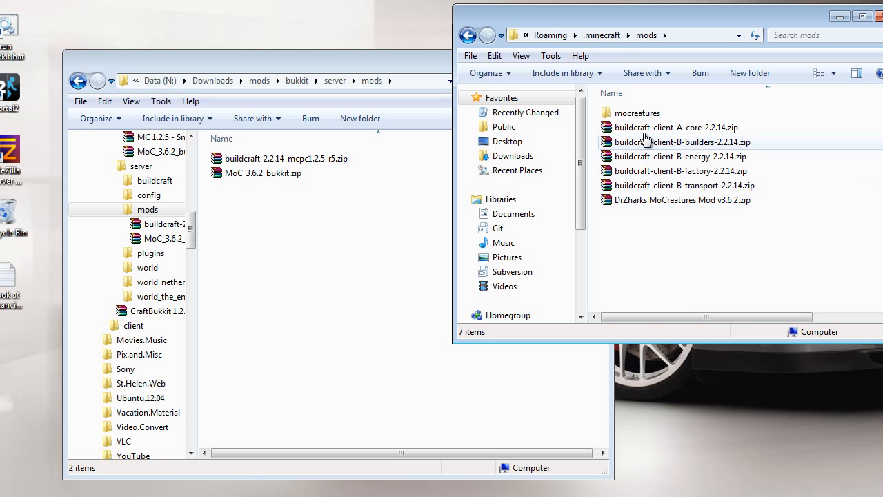
pyautogui.doubleClick(637, 114)
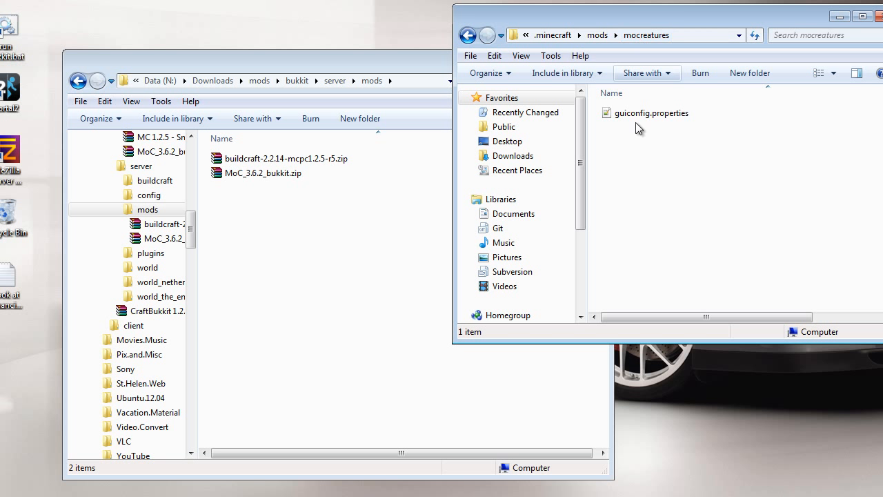
# - Return to the client's mods folder, enlarge the Minecraft launcher window and log in with the remembered account
pyautogui.click(597, 35)
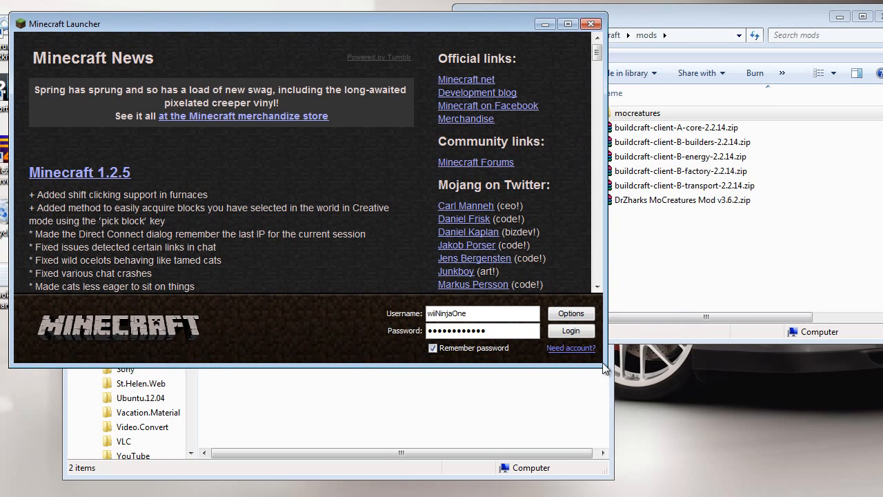
pyautogui.moveTo(602, 362); pyautogui.dragTo(850, 487)
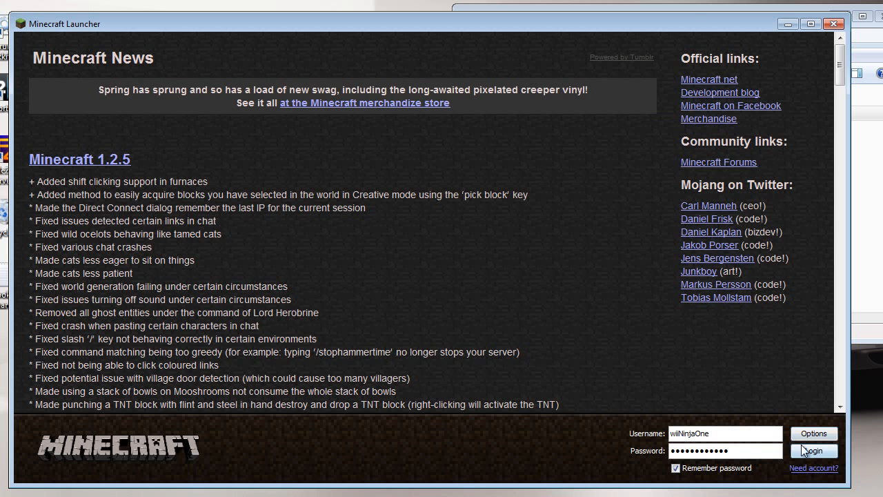
pyautogui.click(812, 453)
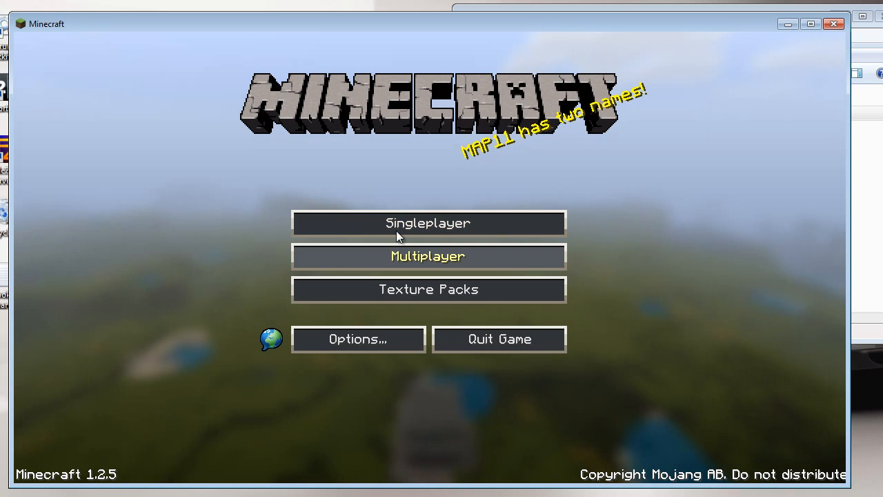
# - Load the single-player world and walk through the forest to look at the spawned creatures
pyautogui.click(378, 225)
pyautogui.click(376, 228)
pyautogui.click(320, 425)
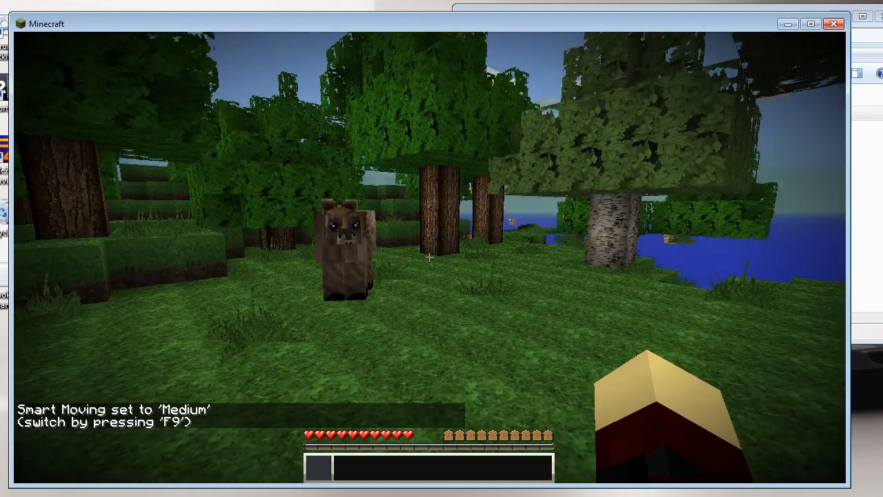
pyautogui.press('w')
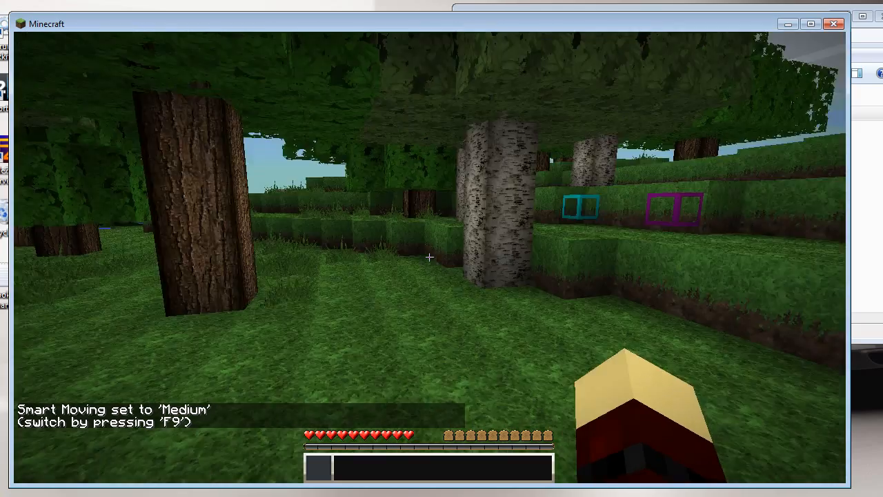
pyautogui.press('w')
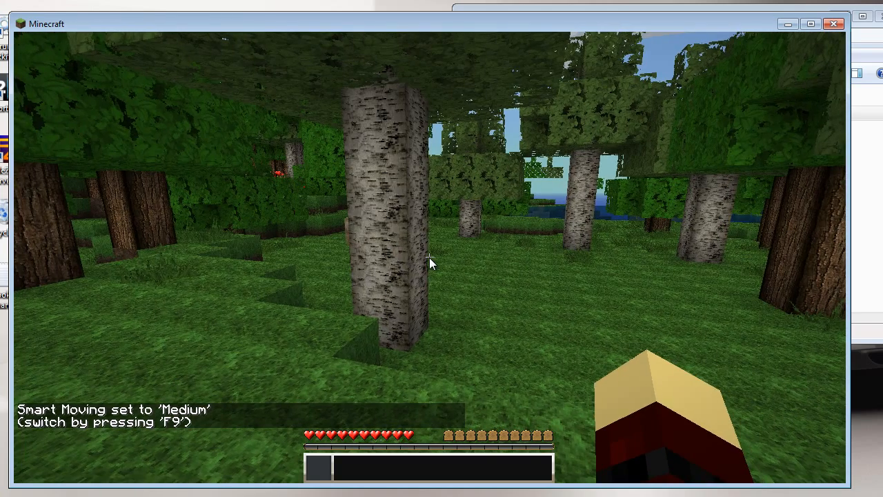
# - Open the global settings of DrZhark's Mo'Creatures and review its spawn limits and vanilla mob settings
pyautogui.press('Escape')
pyautogui.click(427, 267)
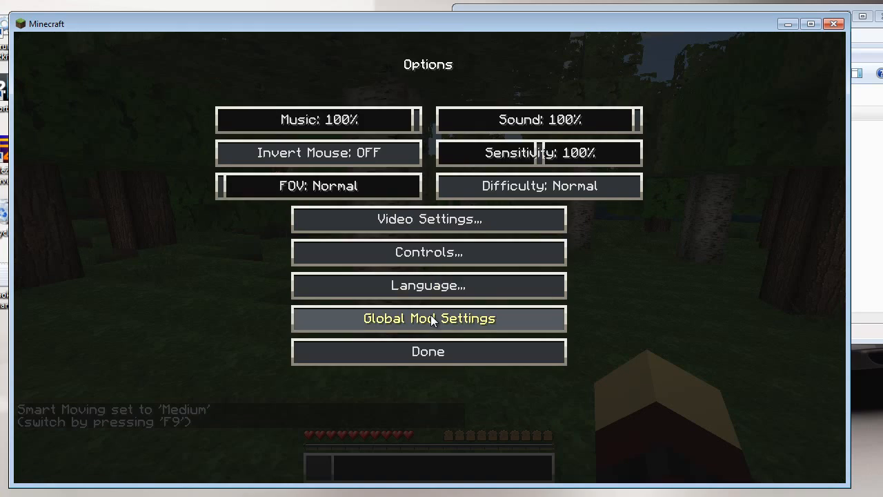
pyautogui.click(430, 315)
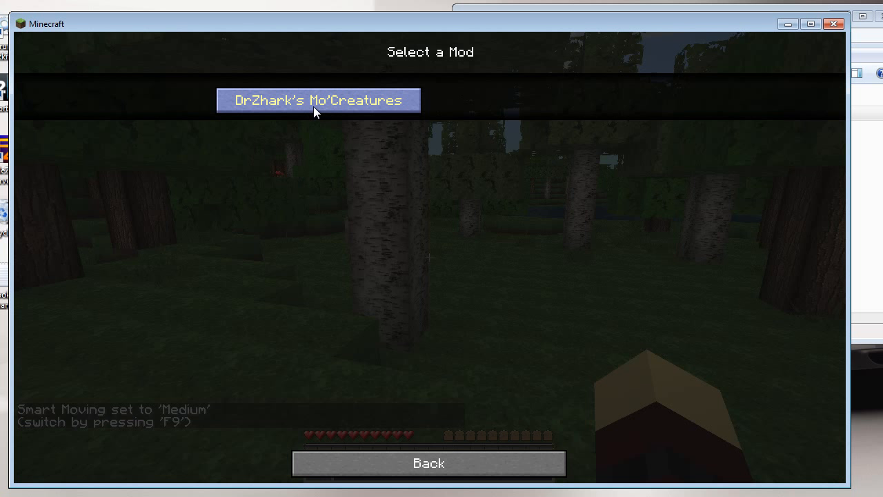
pyautogui.click(313, 106)
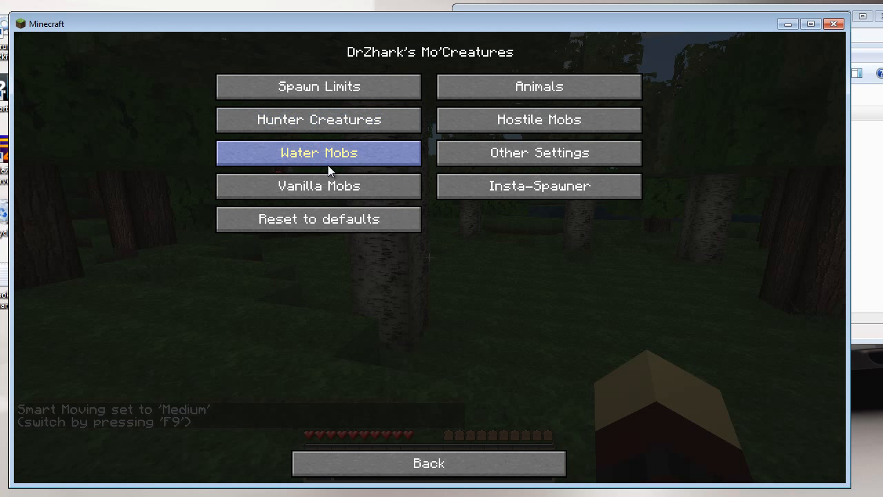
pyautogui.click(327, 95)
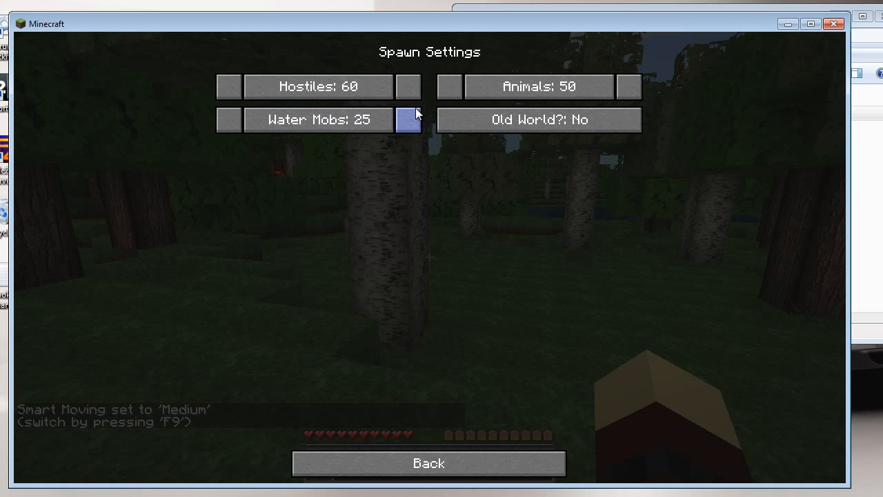
pyautogui.click(465, 467)
pyautogui.click(370, 189)
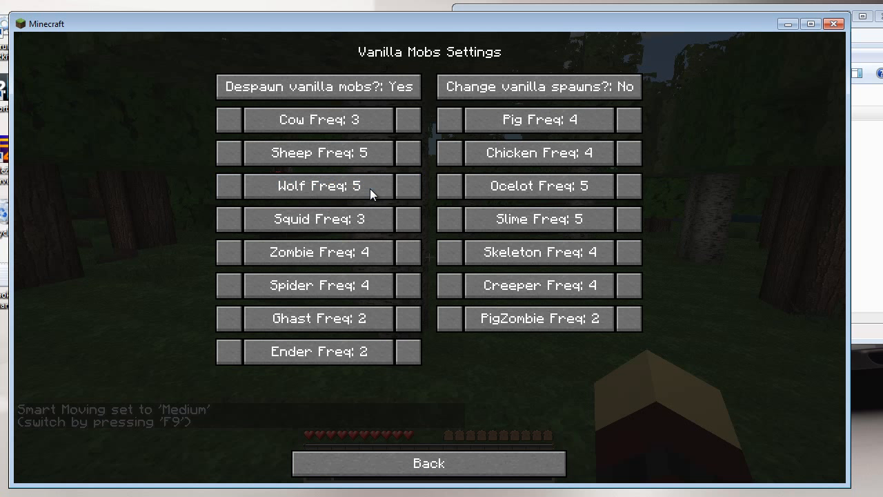
pyautogui.click(450, 473)
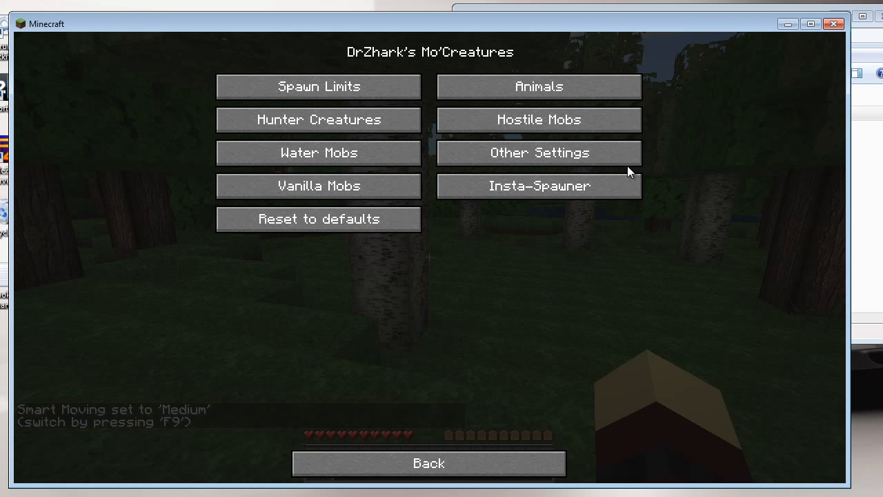
# - Raise the JellyFish frequency to 20 in the Mo'Creatures water mob settings
pyautogui.click(309, 156)
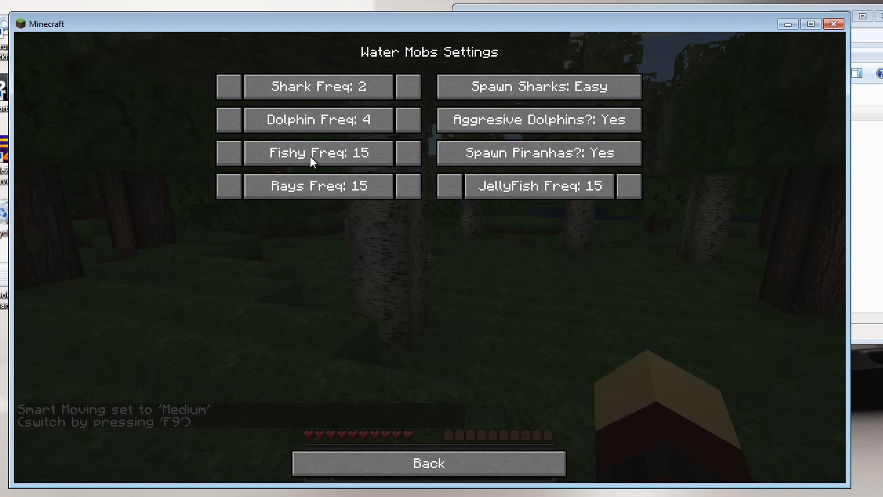
pyautogui.click(631, 186)
pyautogui.click(630, 186)
pyautogui.click(631, 186)
pyautogui.click(630, 187)
pyautogui.click(630, 186)
pyautogui.click(429, 473)
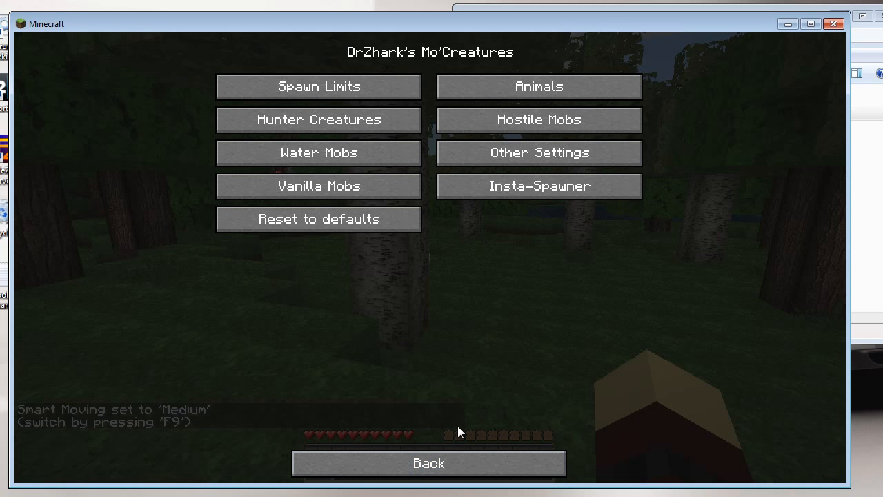
# - Leave the mod settings, save the world and quit Minecraft
pyautogui.click(449, 463)
pyautogui.click(445, 463)
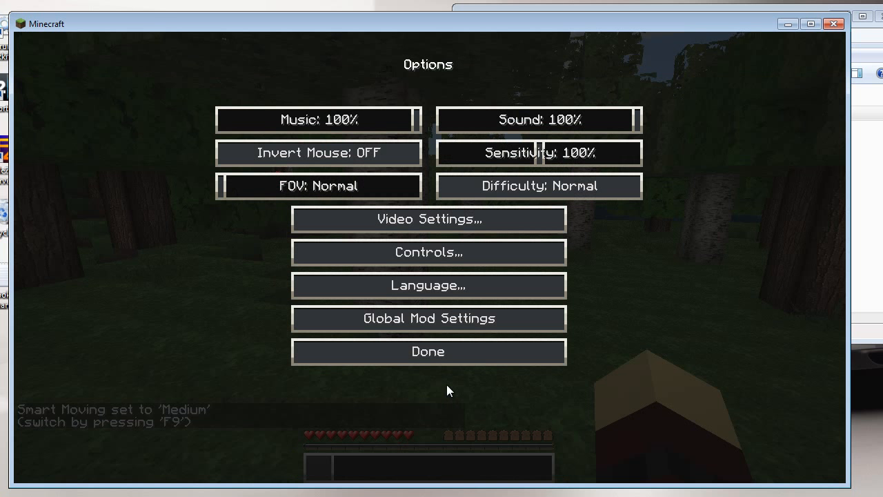
pyautogui.click(427, 354)
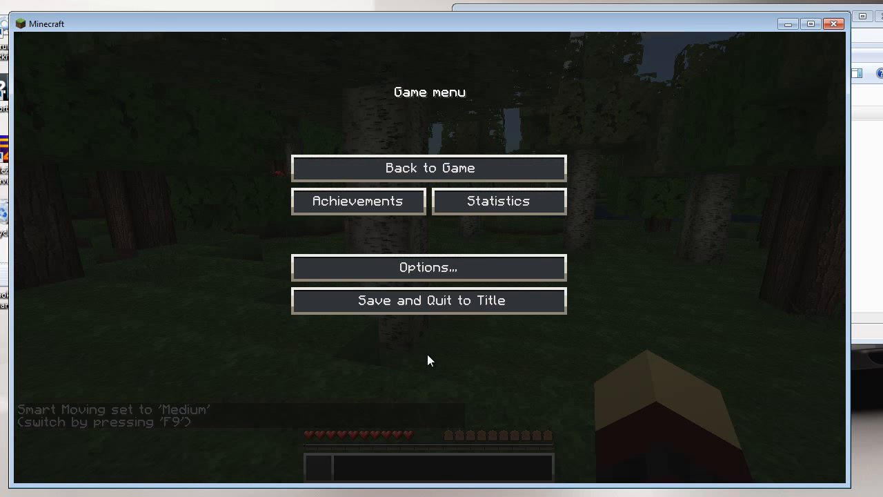
pyautogui.click(431, 300)
pyautogui.click(491, 344)
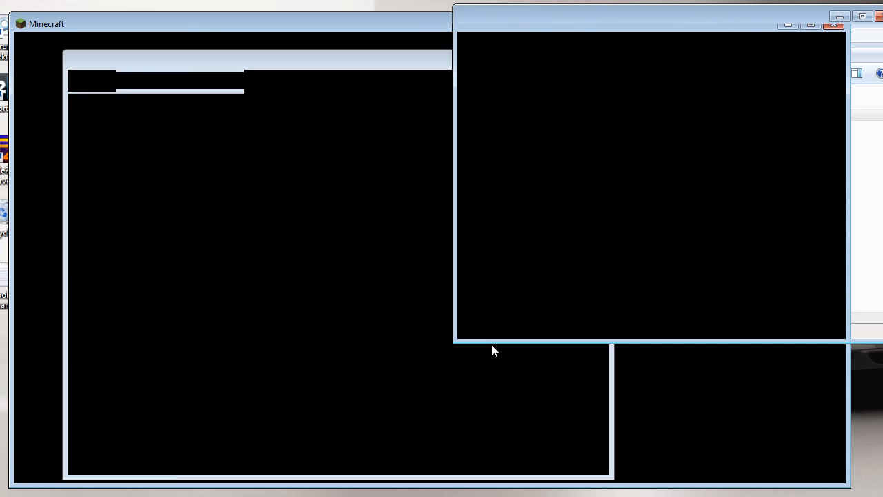
# - Copy the mocreatures folder from the client's mods folder into the server's mods folder
pyautogui.click(660, 290)
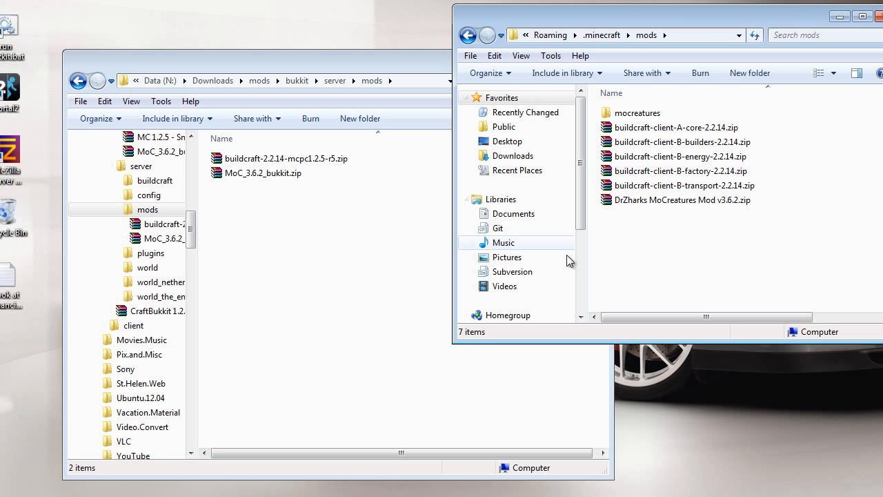
pyautogui.click(636, 115)
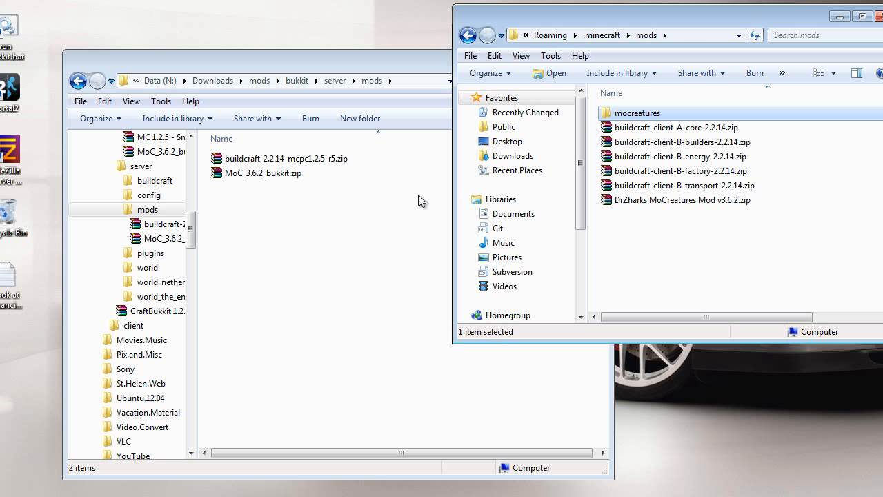
pyautogui.click(349, 258)
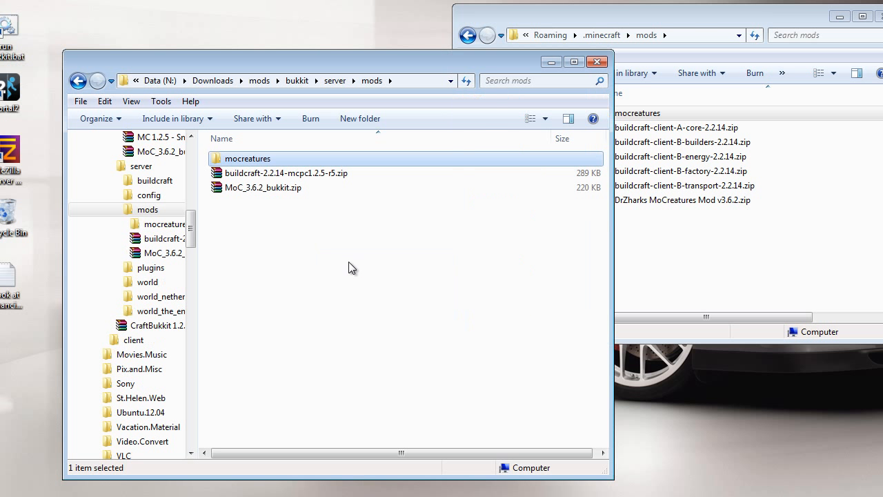
pyautogui.click(687, 20)
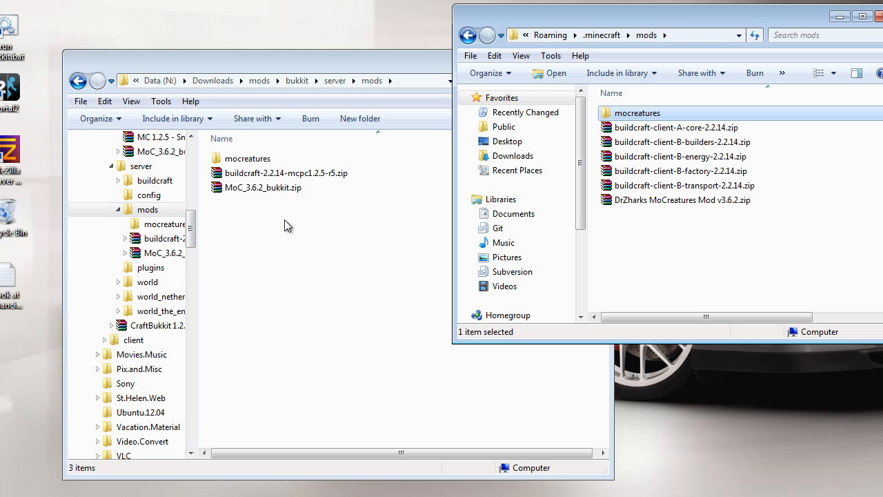
# - Open guiconfig.properties from the server's mocreatures folder in Notepad++, read through its settings and close it
pyautogui.click(334, 303)
pyautogui.doubleClick(247, 159)
pyautogui.click(259, 162)
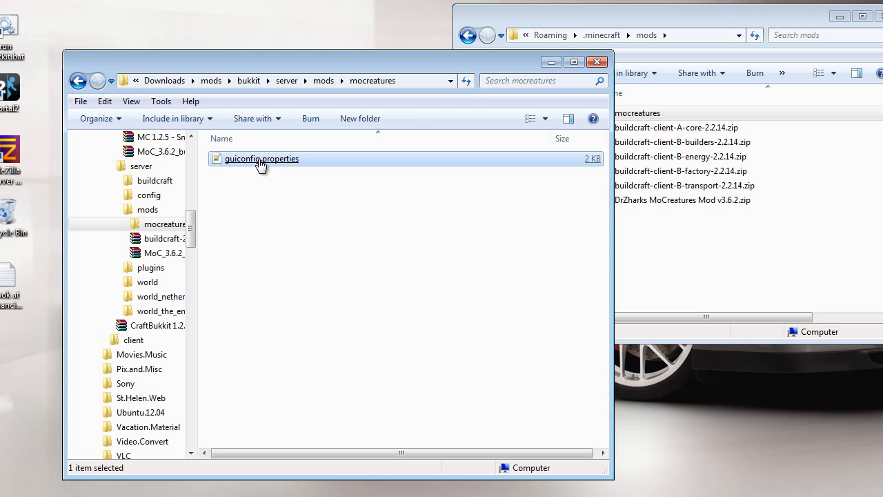
pyautogui.rightClick(259, 163)
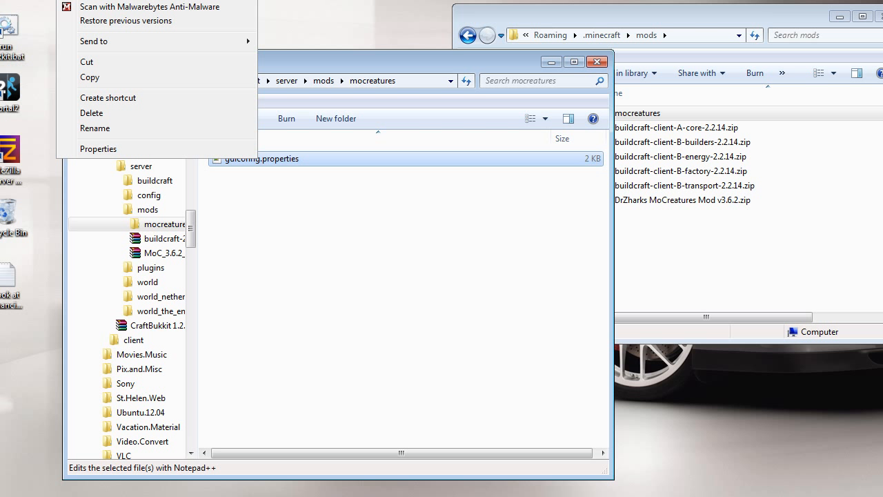
pyautogui.click(324, 1)
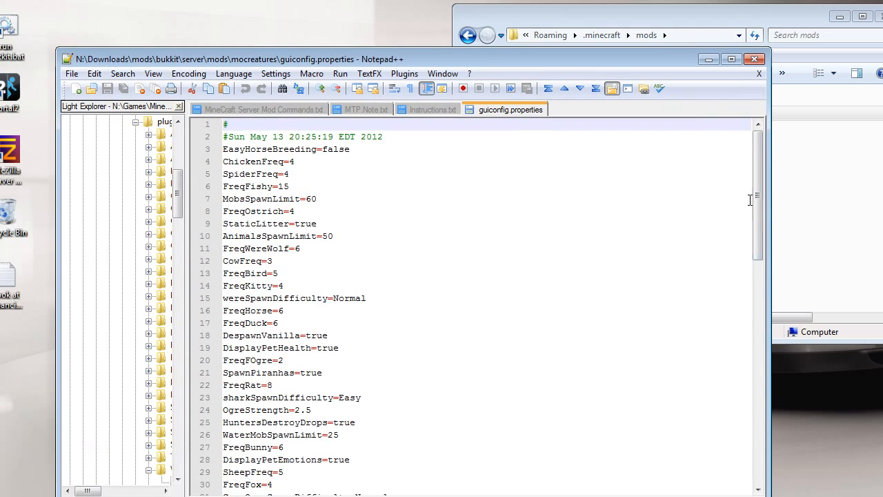
pyautogui.moveTo(758, 214); pyautogui.dragTo(759, 445)
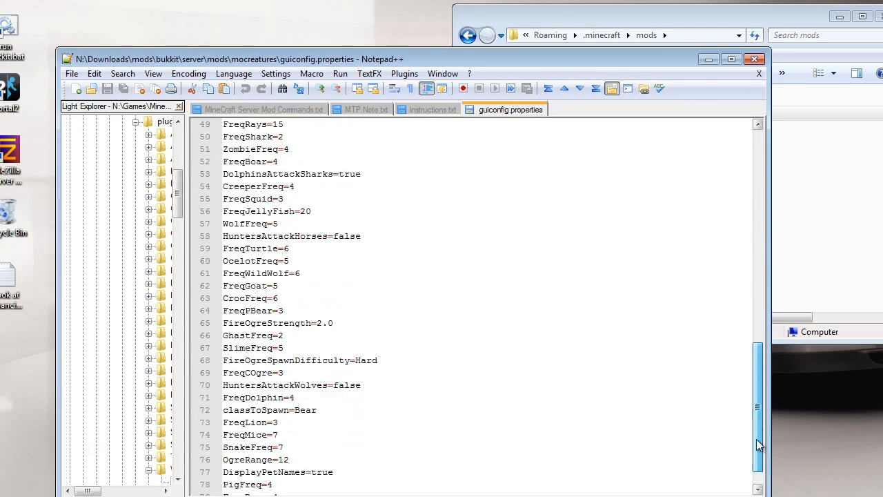
pyautogui.moveTo(759, 410); pyautogui.dragTo(751, 187)
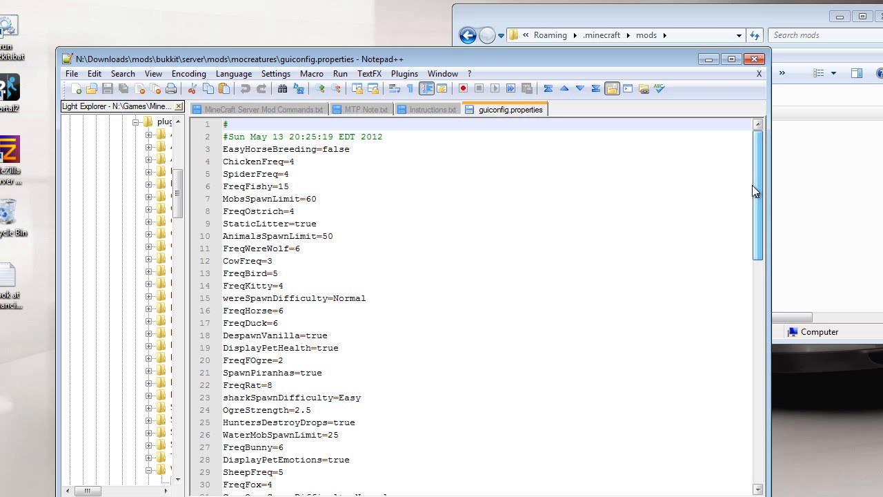
pyautogui.click(755, 59)
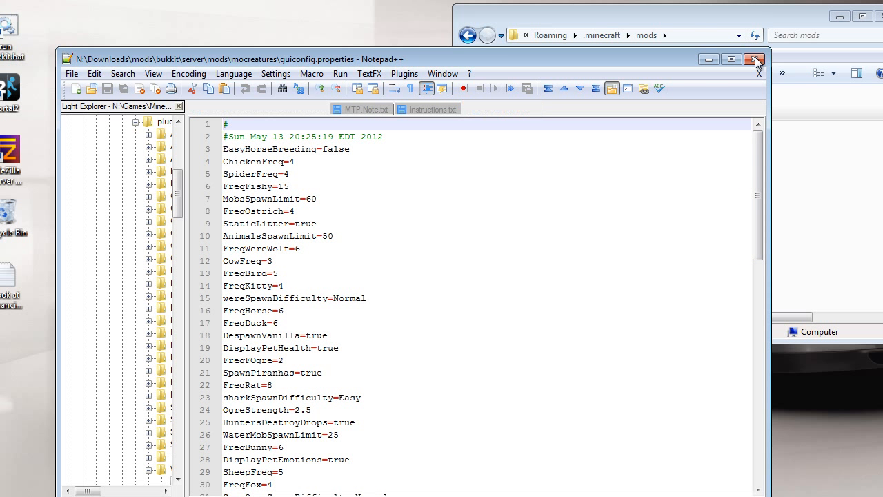
# - Start the Bukkit server with run_bukkit.bat from the server folder and move its console window fully into view
pyautogui.click(331, 333)
pyautogui.click(140, 168)
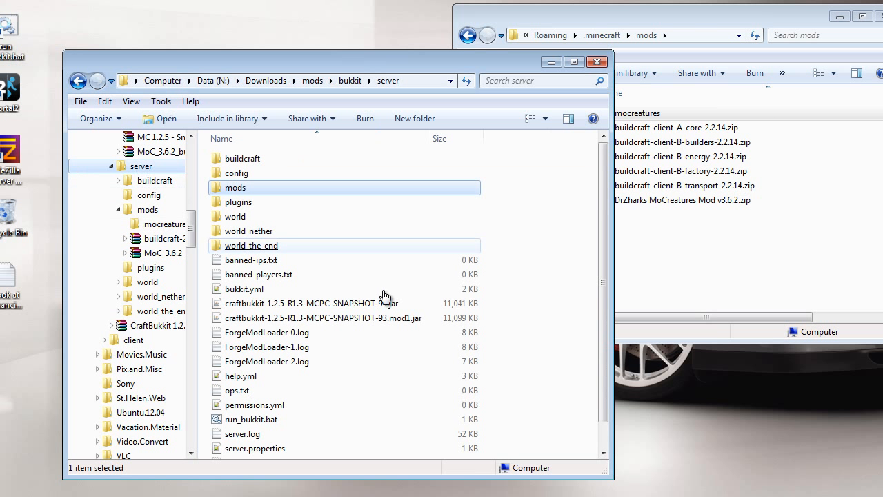
pyautogui.doubleClick(252, 420)
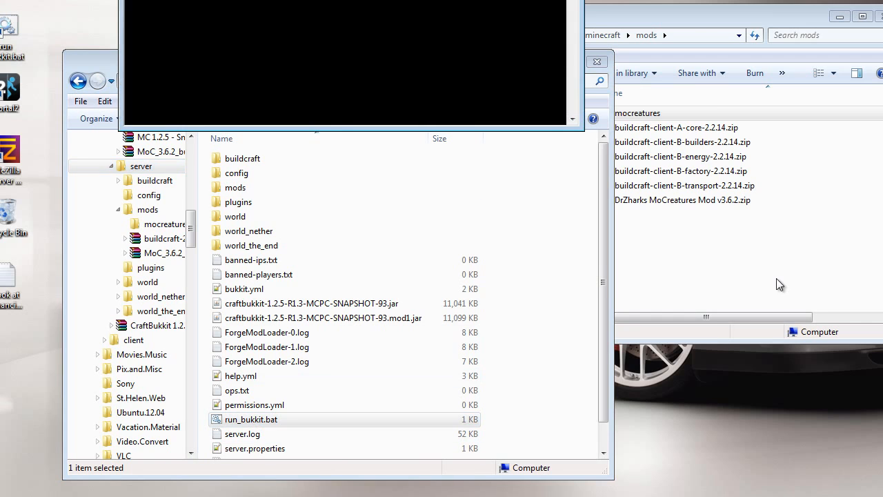
pyautogui.moveTo(501, 34); pyautogui.dragTo(705, 258)
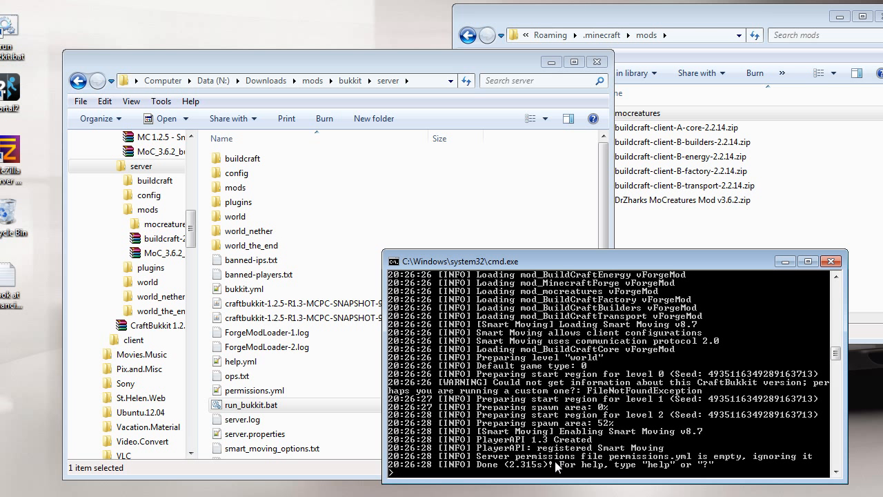
# - Shut down the restarted Bukkit server with the stop command and dismiss its console
pyautogui.write('stop')
pyautogui.press('Return')
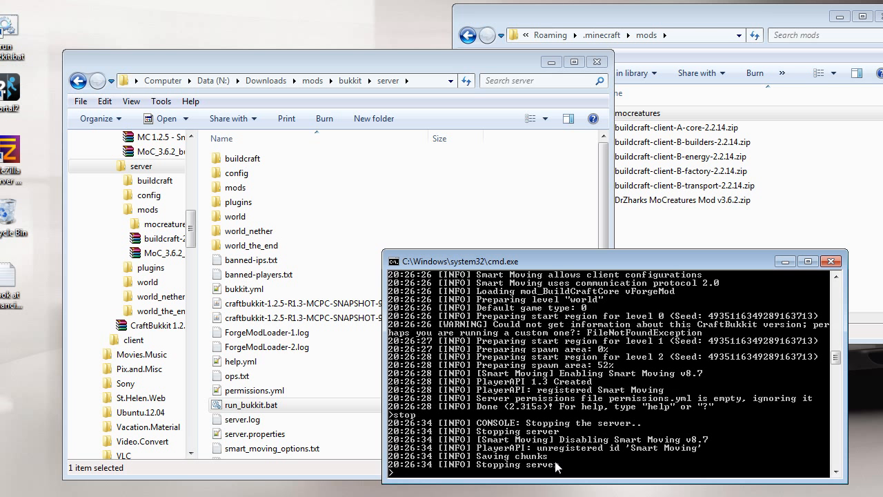
pyautogui.press('Return')
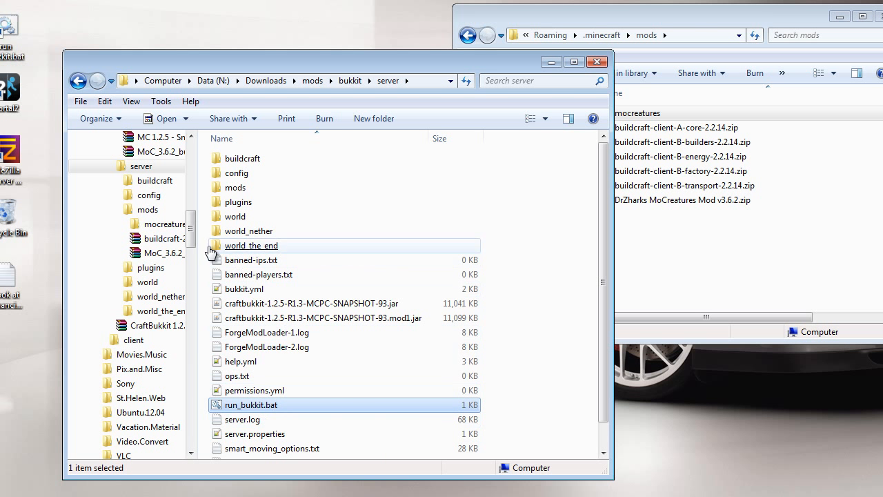
# - Open guiconfig.properties from the server's mods\mocreatures folder in Notepad++ and search it for "Vanilla"
pyautogui.click(146, 213)
pyautogui.click(153, 224)
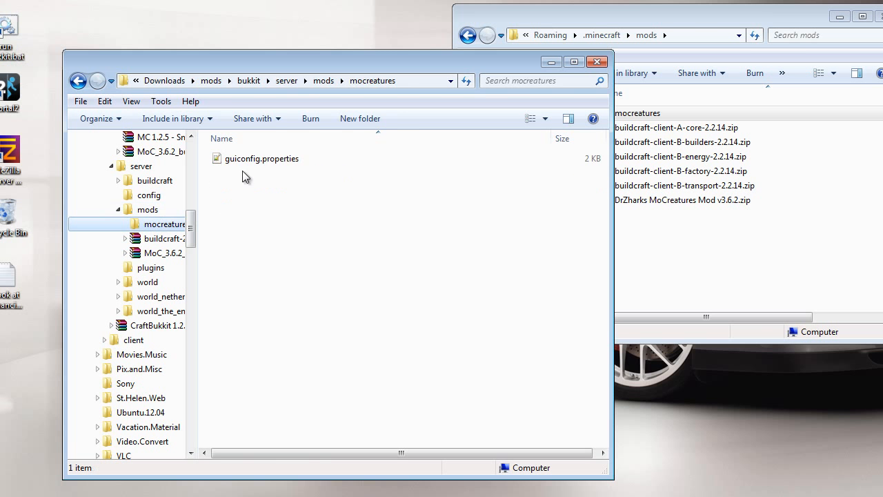
pyautogui.doubleClick(248, 161)
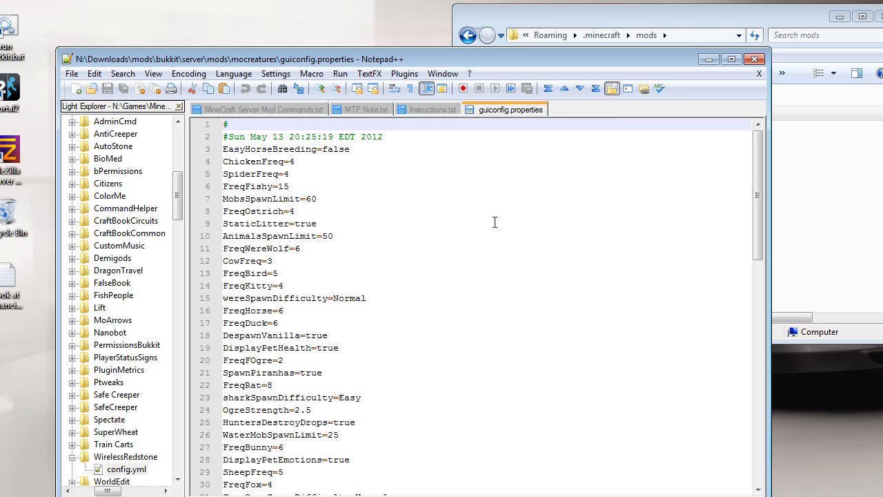
pyautogui.click(377, 182)
pyautogui.hotkey('ctrl', 'f')
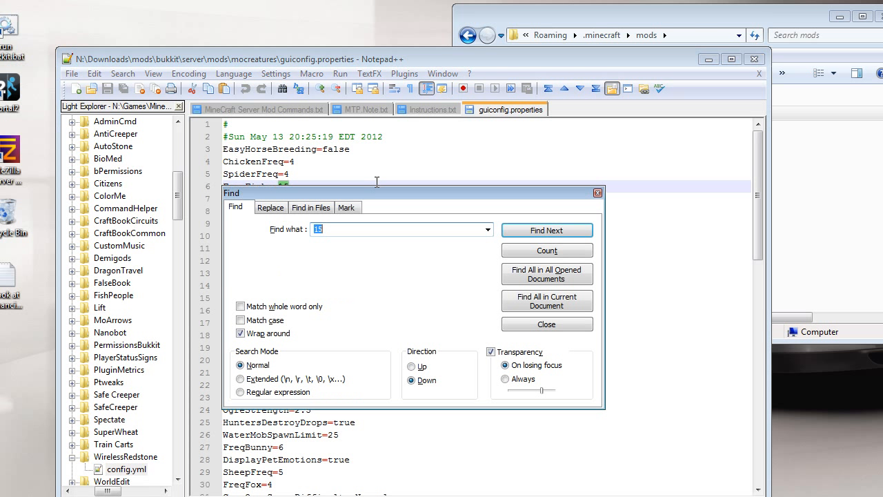
pyautogui.write('Vanilla')
pyautogui.press('Return')
pyautogui.press('Escape')
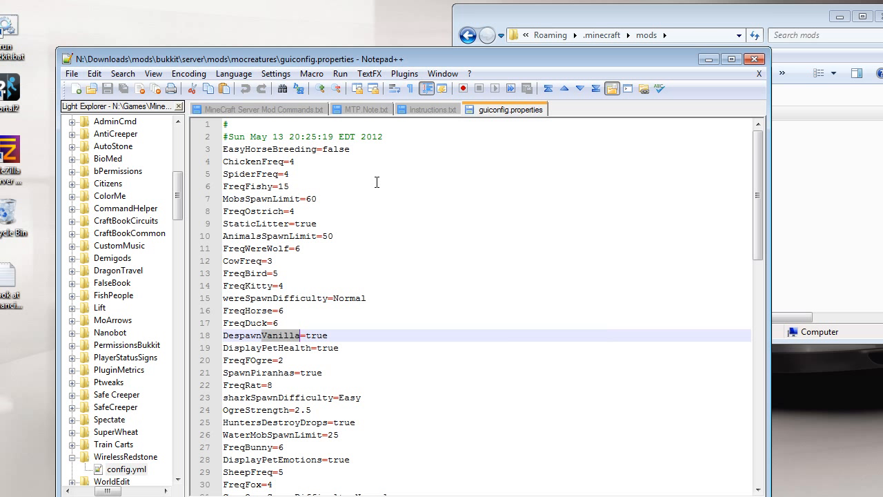
# - Find the ChangeVanillaSpawns line among the remaining matches, check its setting, and close the file and Notepad++
pyautogui.press('F3')
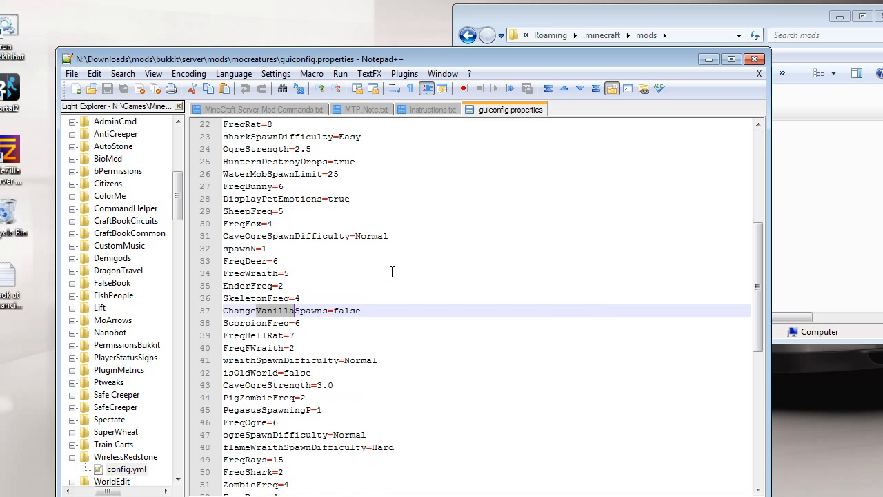
pyautogui.press('F3')
pyautogui.press('F3')
pyautogui.click(384, 310)
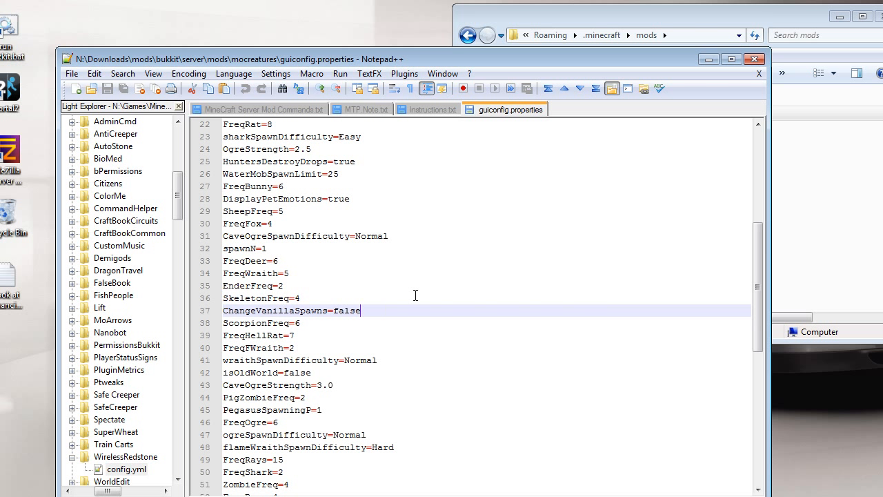
pyautogui.moveTo(367, 311); pyautogui.dragTo(229, 311)
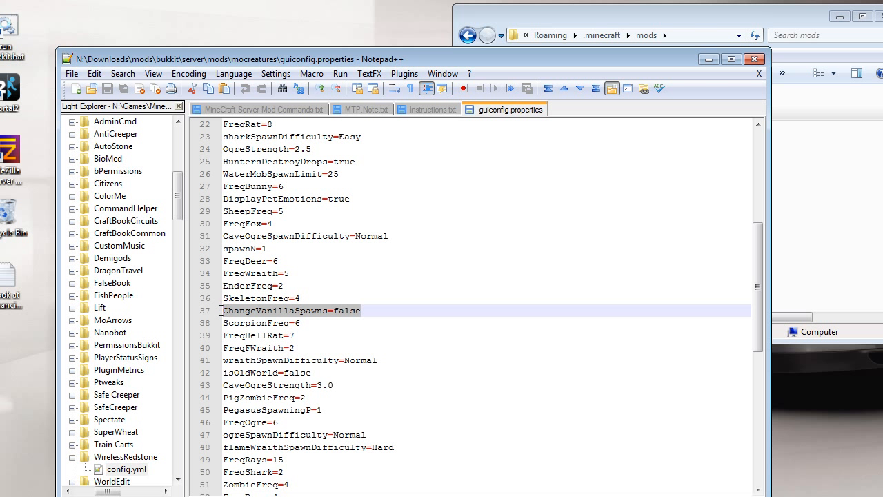
pyautogui.click(348, 312)
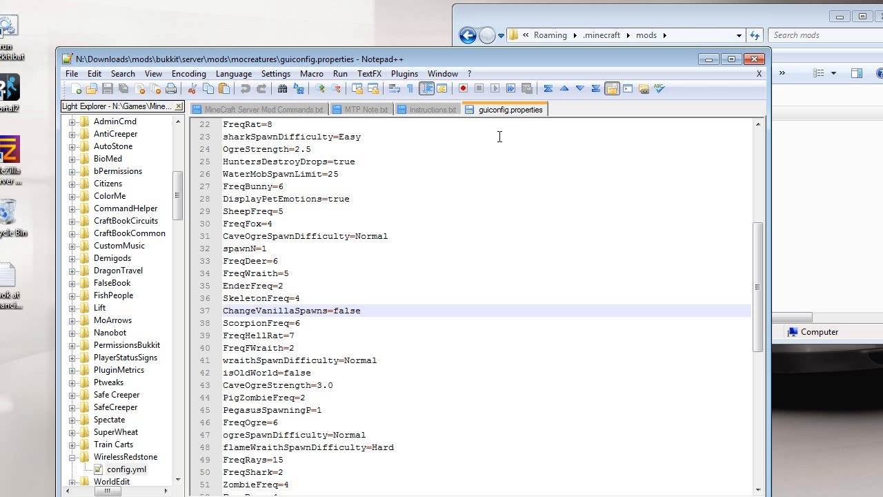
pyautogui.rightClick(505, 110)
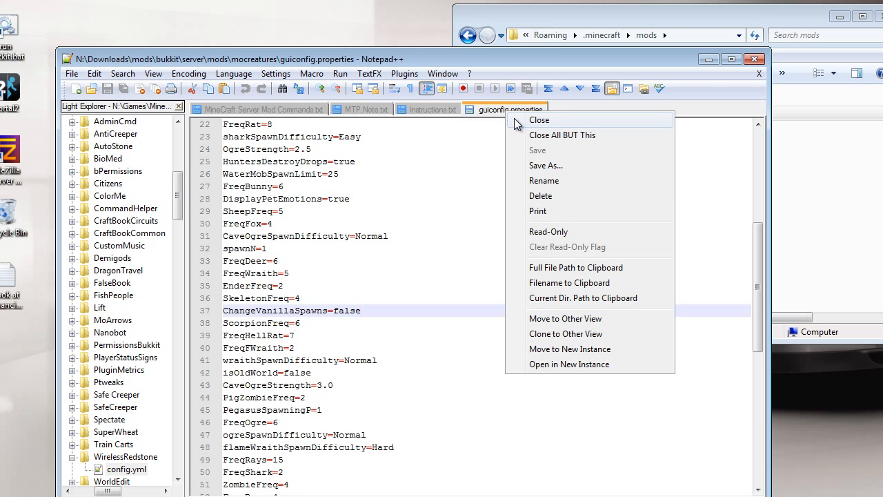
pyautogui.click(518, 120)
pyautogui.click(757, 60)
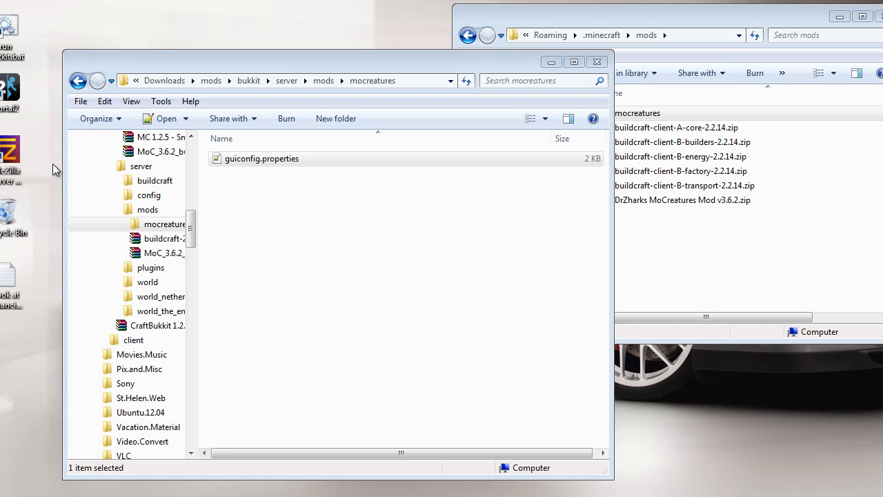
# - Start the Bukkit server with run_bukkit.bat from the server folder and move its console window clear of the launcher
pyautogui.click(141, 166)
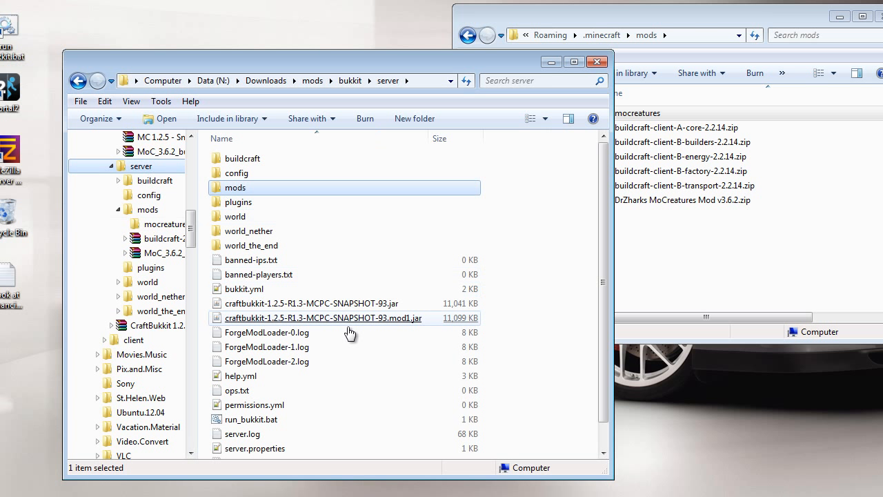
pyautogui.doubleClick(265, 422)
pyautogui.moveTo(193, 18); pyautogui.dragTo(732, 272)
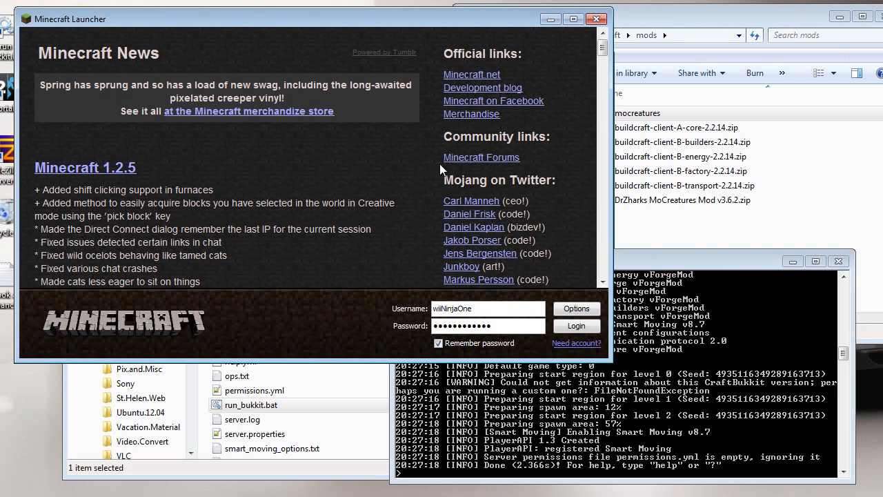
# - Log in to Minecraft with the remembered account, enlarge the game window and join the Bukkit server in multiplayer
pyautogui.click(576, 327)
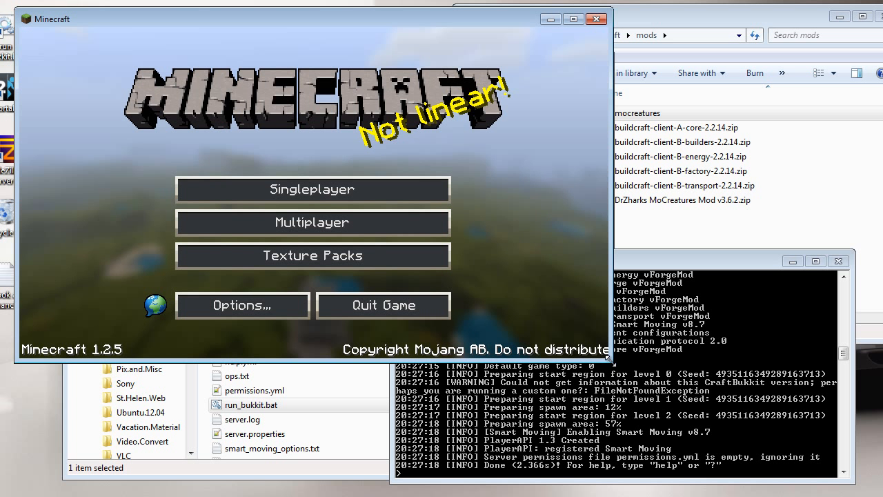
pyautogui.moveTo(607, 358); pyautogui.dragTo(832, 477)
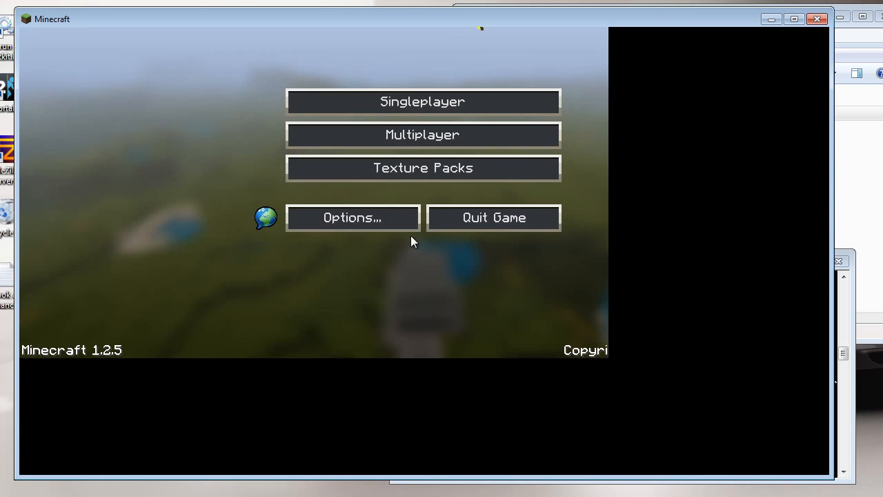
pyautogui.click(405, 249)
pyautogui.click(406, 251)
pyautogui.click(256, 420)
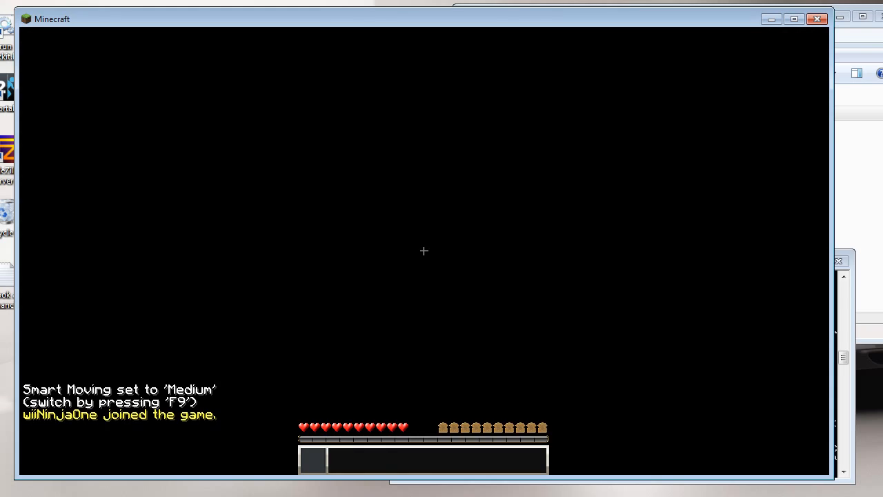
# - Walk through the desert around the spawn point and examine the ostriches and their young up close
pyautogui.press('w')
pyautogui.scroll(-1, 427, 257)
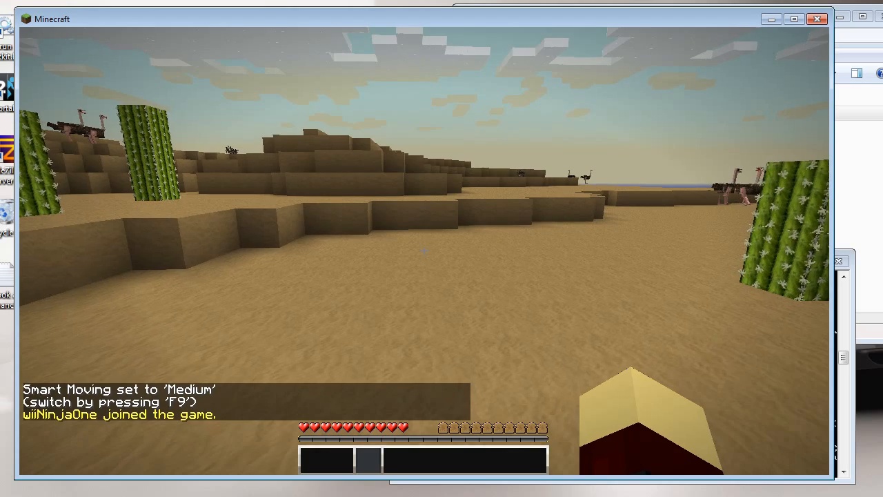
pyautogui.press('e')
pyautogui.press('e')
pyautogui.press('w')
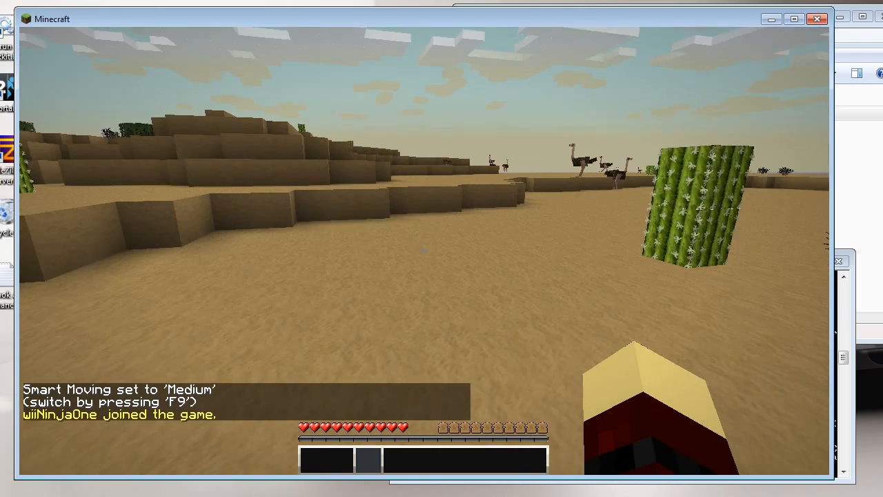
pyautogui.press('w')
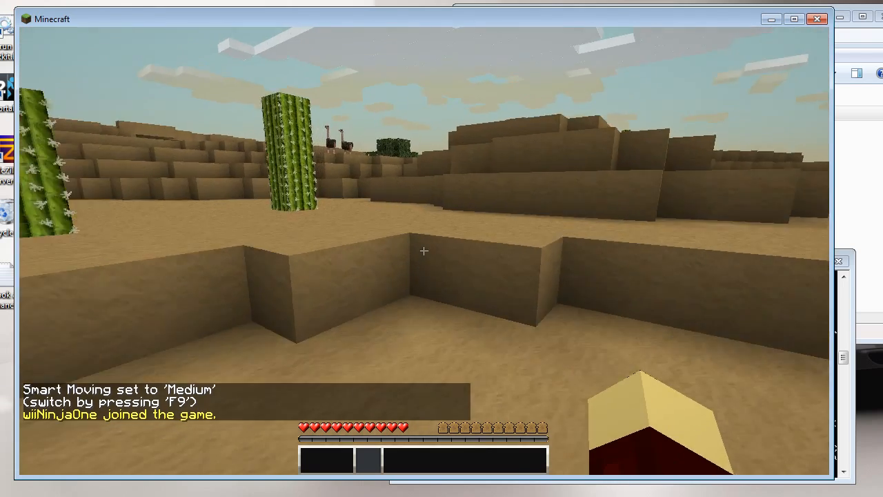
pyautogui.press('w')
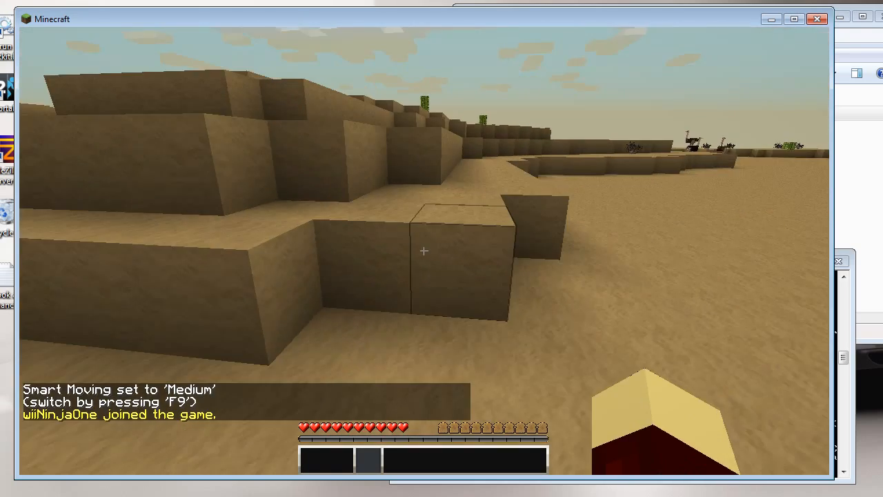
pyautogui.press('w')
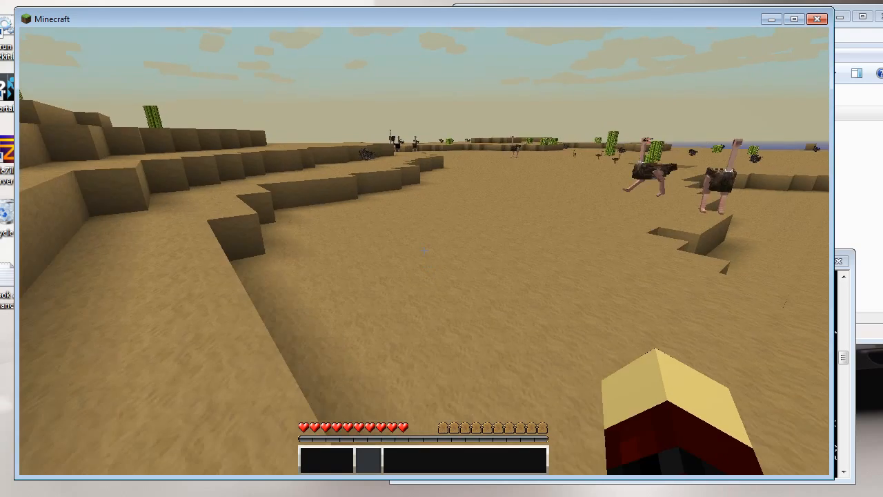
pyautogui.press('w')
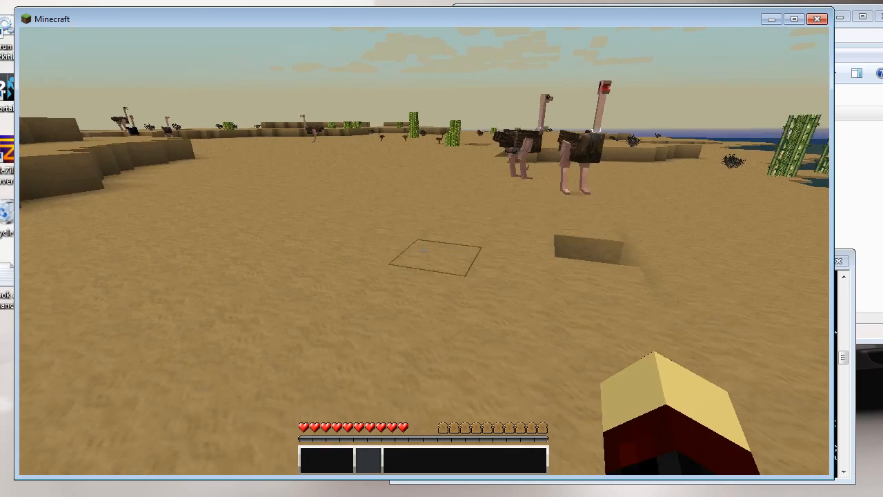
pyautogui.press('w')
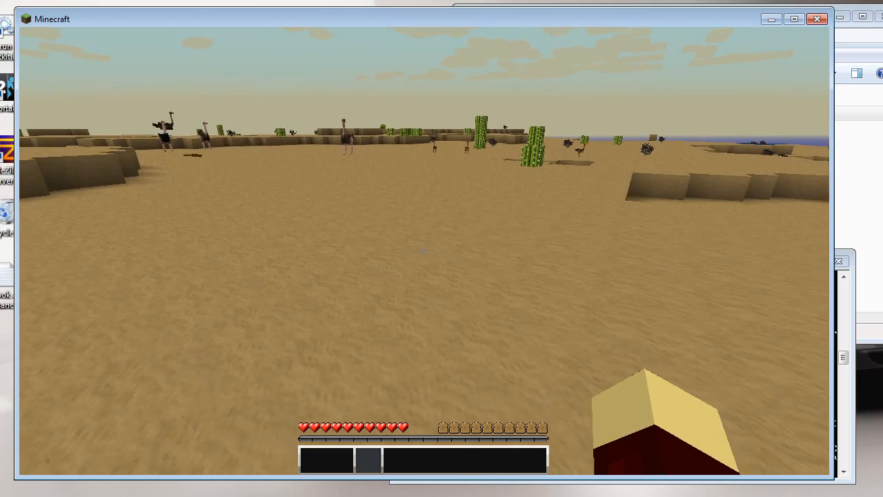
pyautogui.press('w')
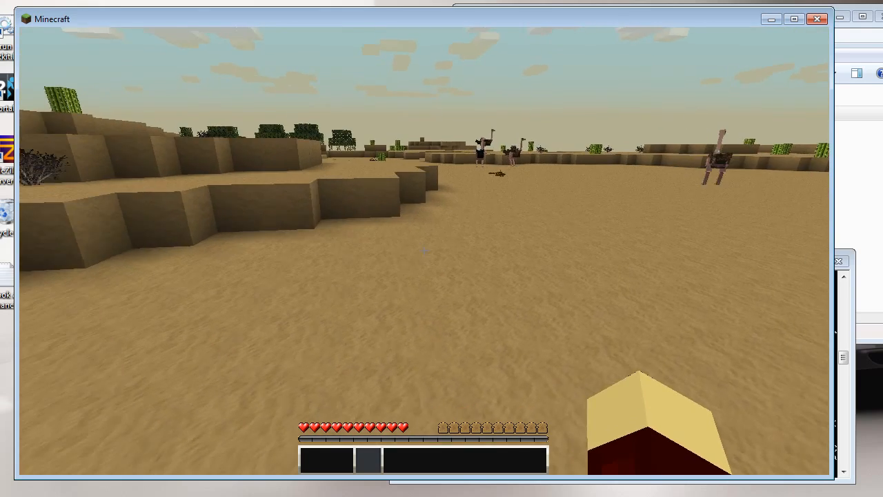
pyautogui.press('w')
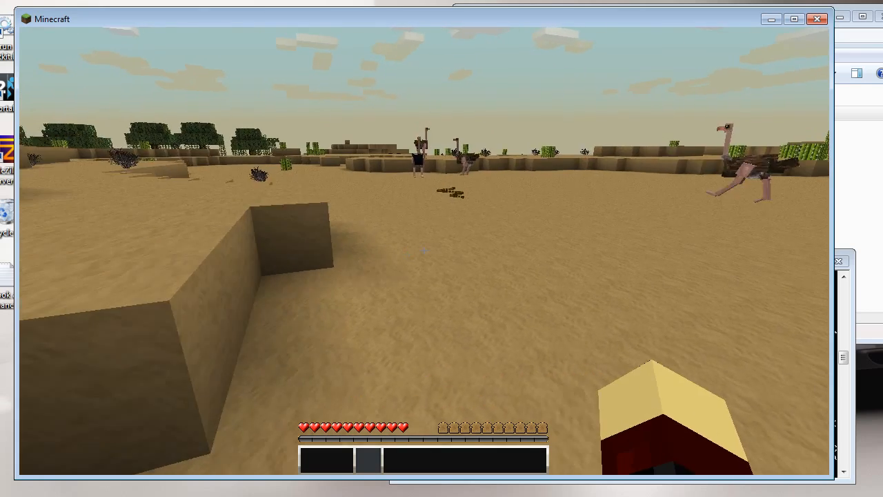
pyautogui.press('w')
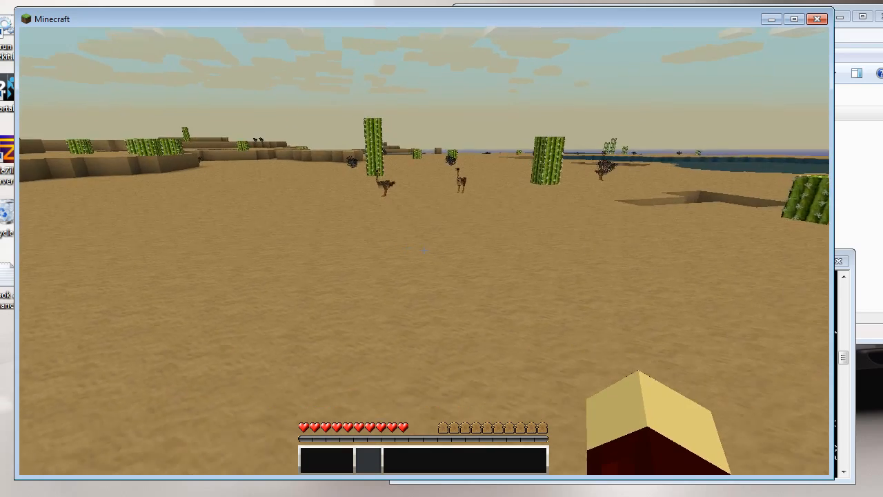
pyautogui.press('w')
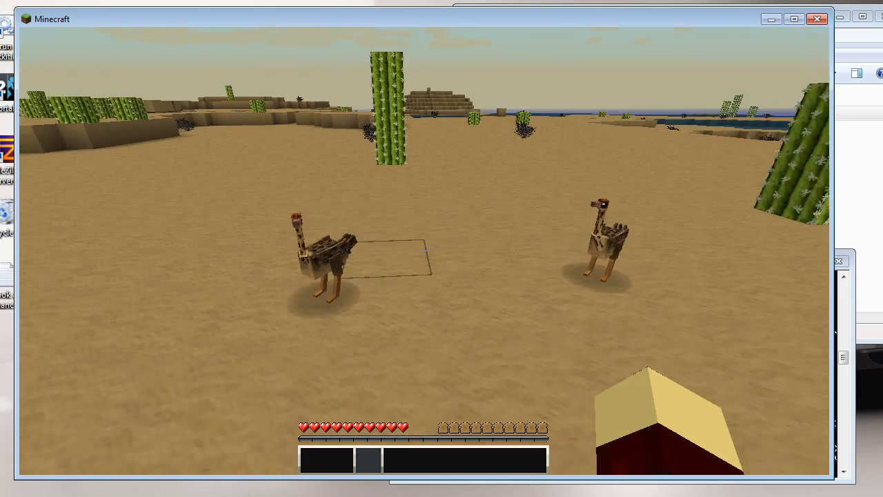
# - Cross the dunes beyond the young ostriches and inspect the snakes on the open sand
pyautogui.press('w')
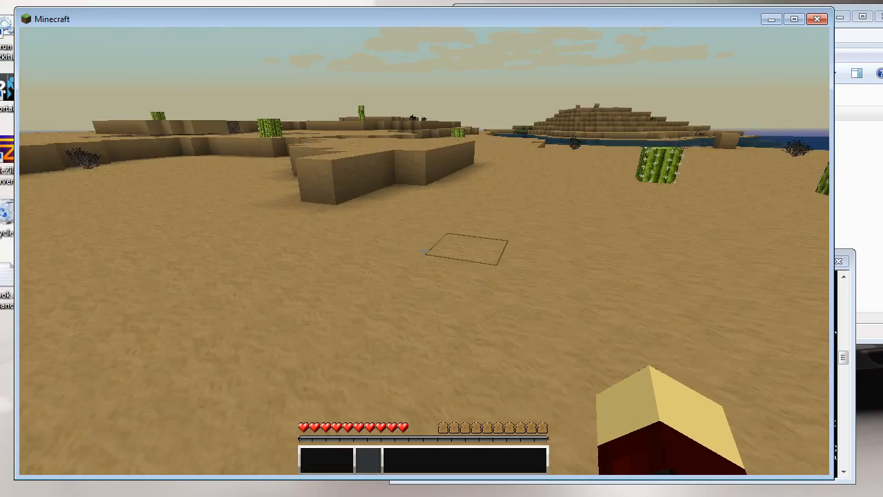
pyautogui.press('w')
pyautogui.press('space')
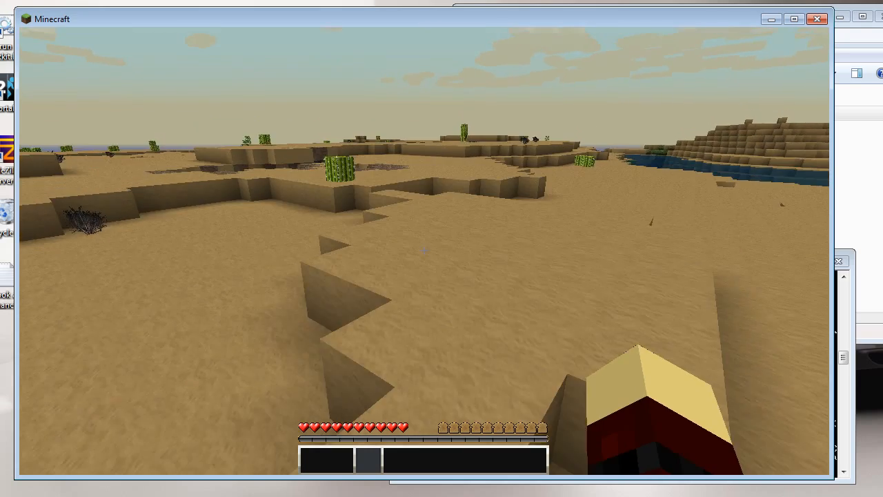
pyautogui.press('w')
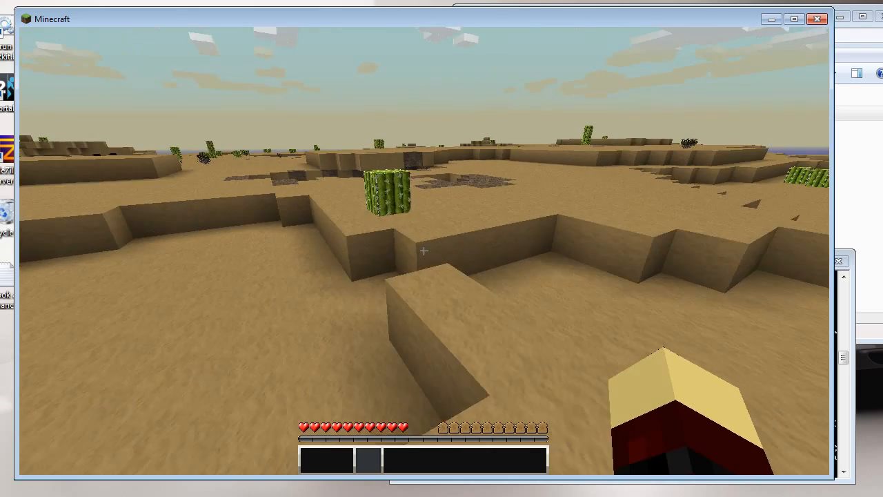
pyautogui.press('w')
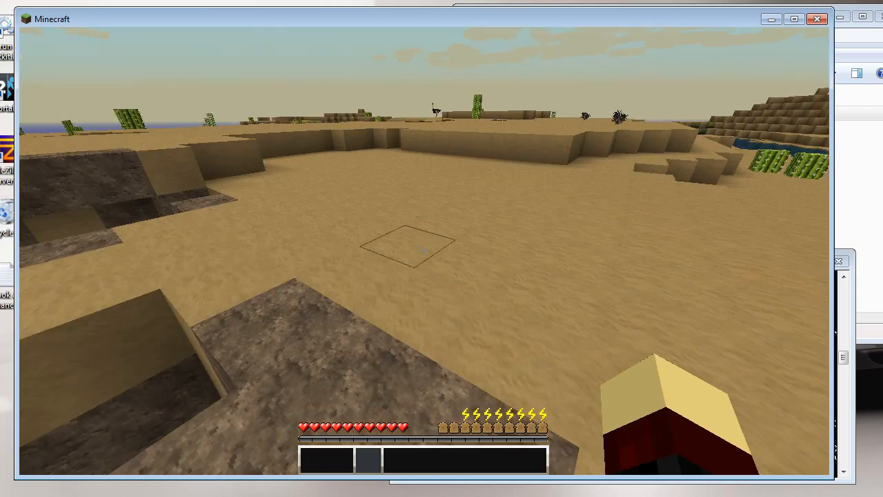
pyautogui.press('w')
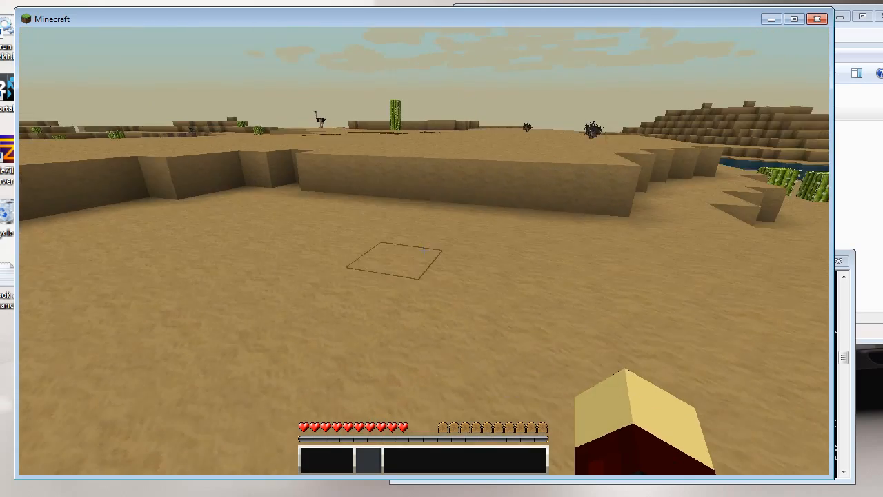
pyautogui.press('w')
pyautogui.press('space')
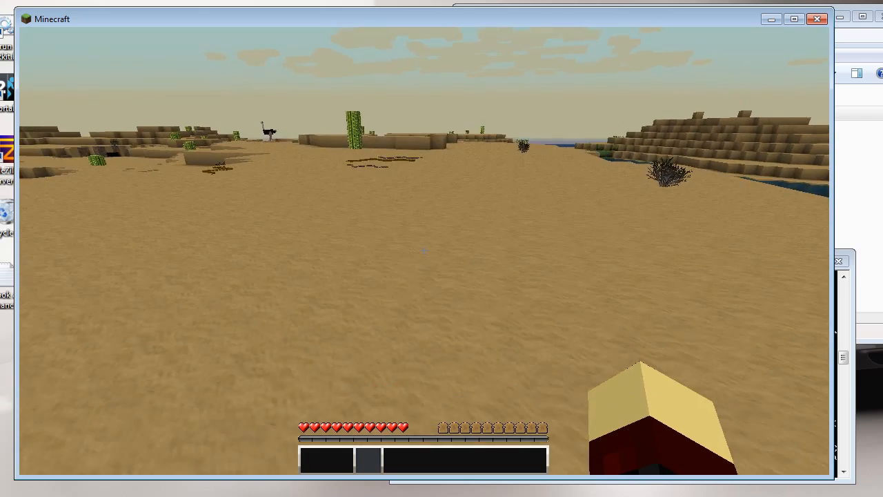
pyautogui.press('w')
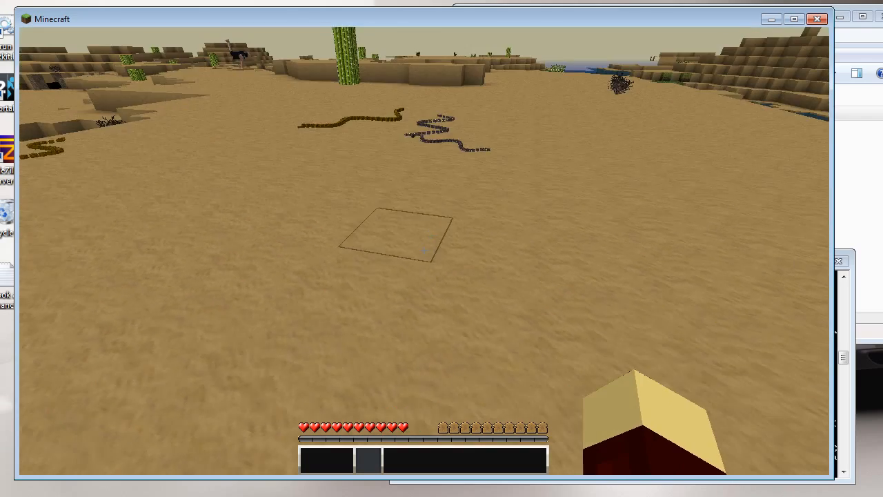
pyautogui.press('w')
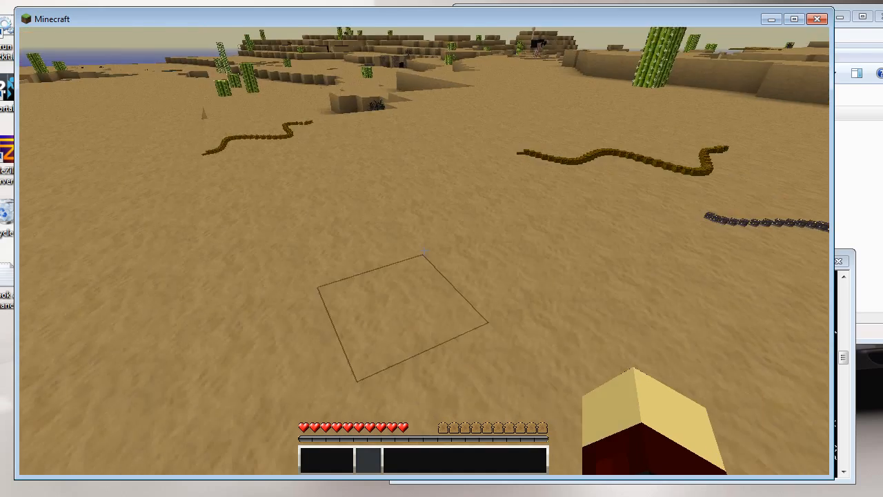
pyautogui.press('w')
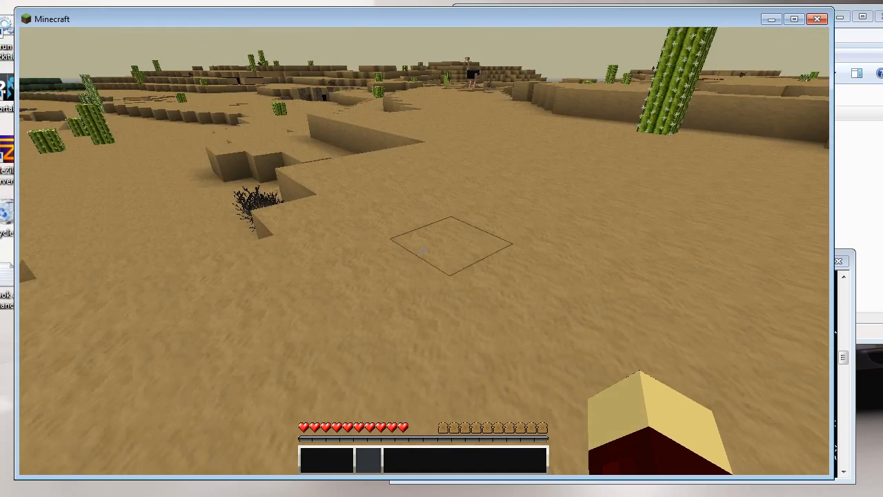
# - Walk past the ostrich along the sand ridges to the lone cactus near the lava pit and look around the surrounding desert
pyautogui.press('w')
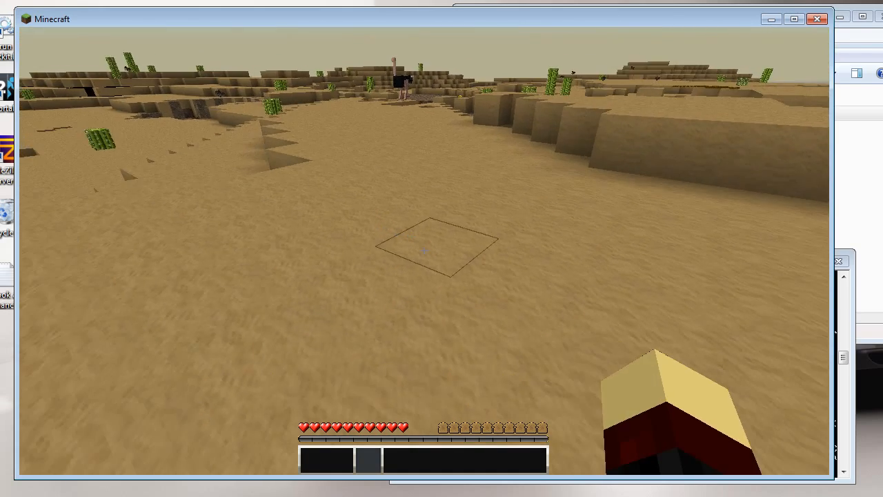
pyautogui.press('w')
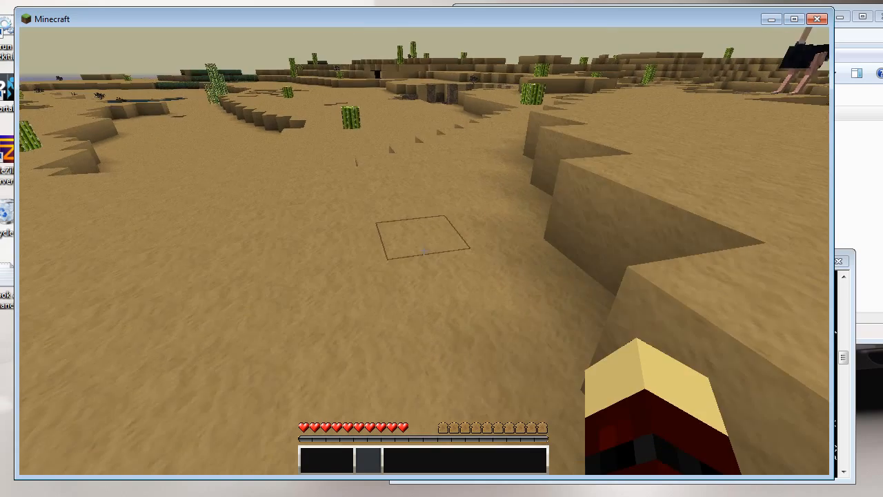
pyautogui.press('w')
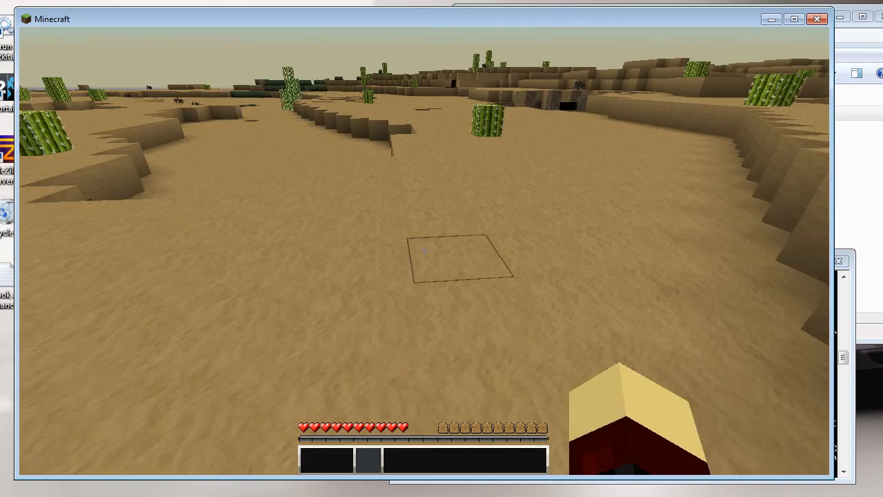
pyautogui.press('w')
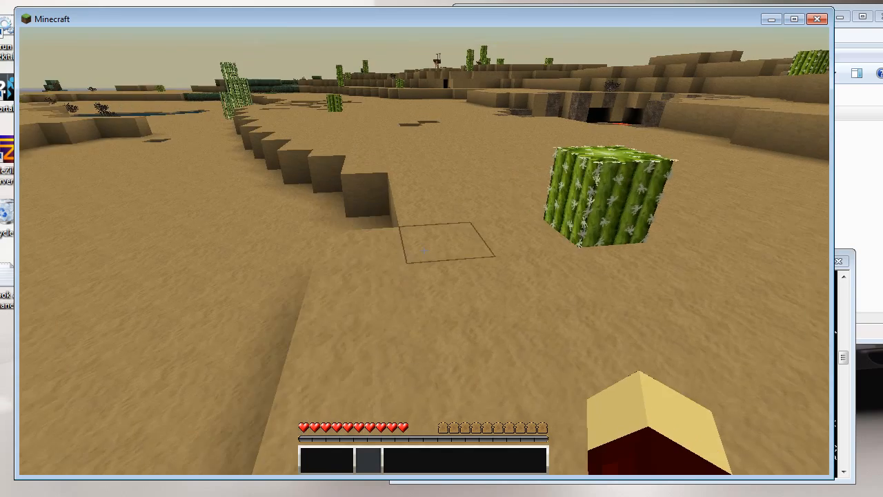
pyautogui.press('w')
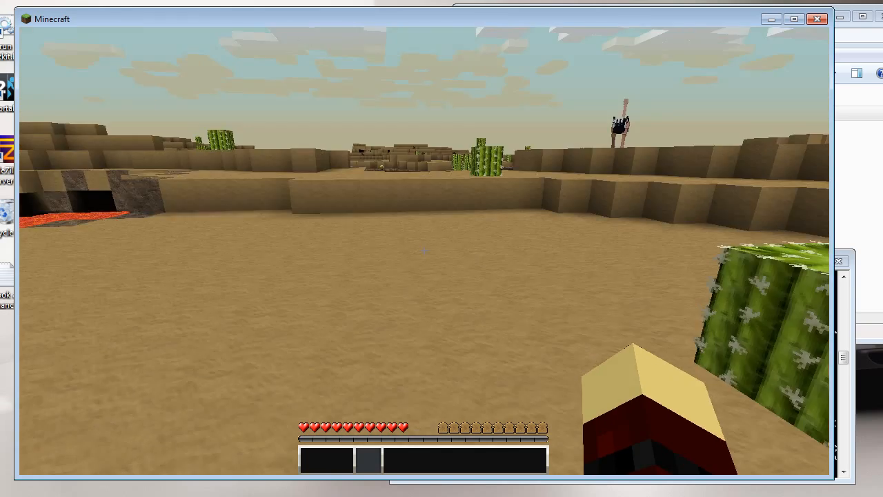
pyautogui.rightClick(424, 250)
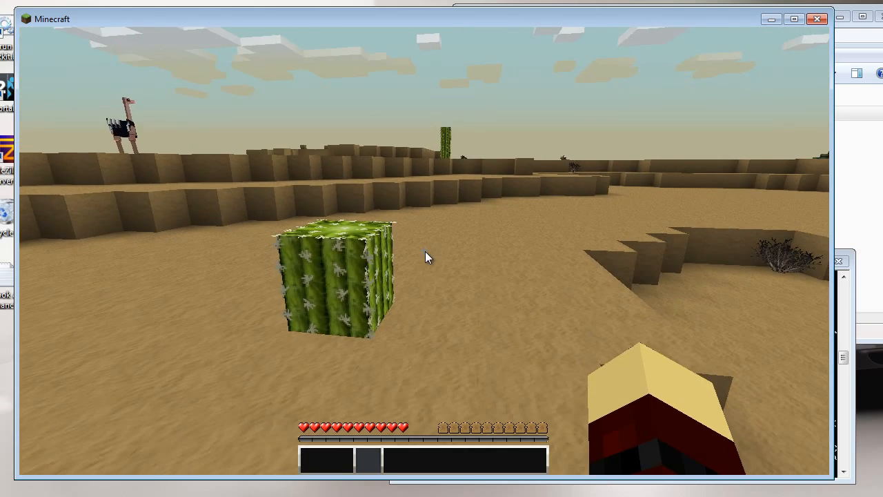
pyautogui.press('w')
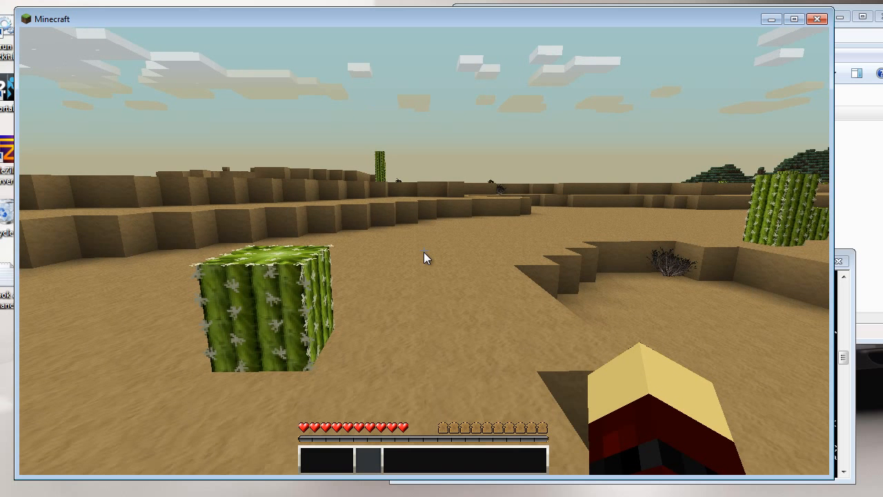
# - Leave the game world by disconnecting from the Bukkit server
pyautogui.press('Escape')
pyautogui.click(429, 293)
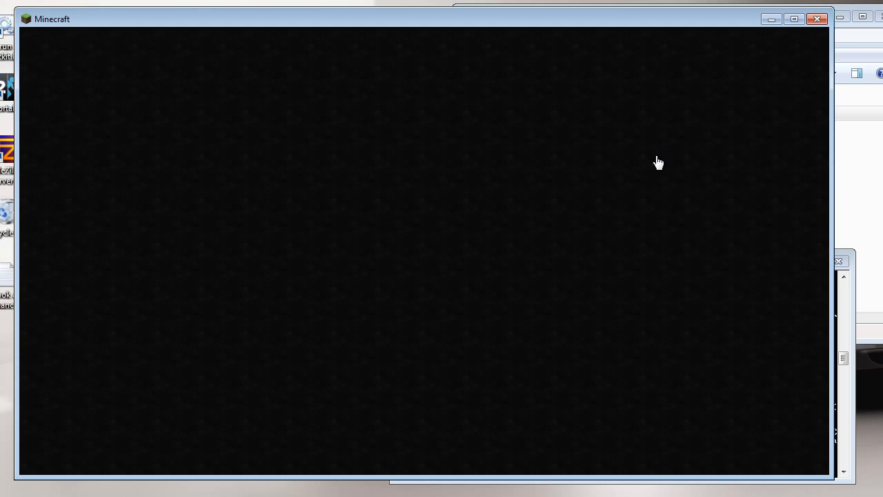